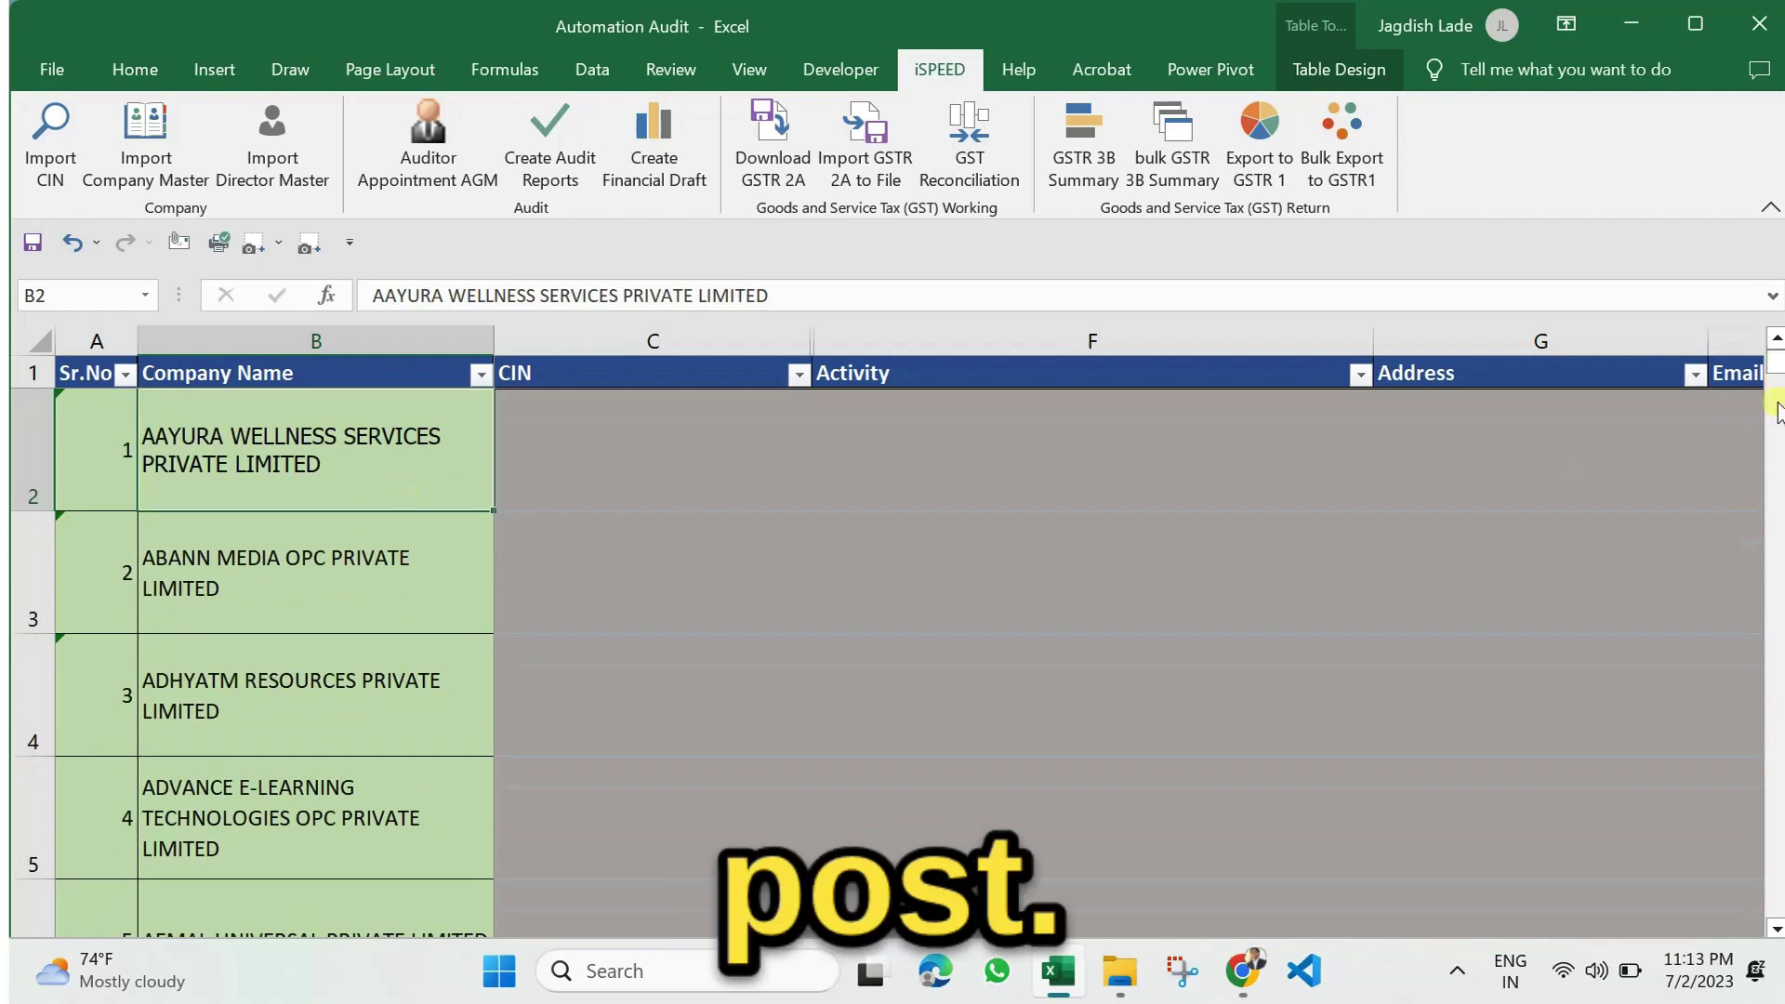
Step: Examine the company list from the first serial number to the last, and return to the first company in B2
scroll(510, 625, down, 11)
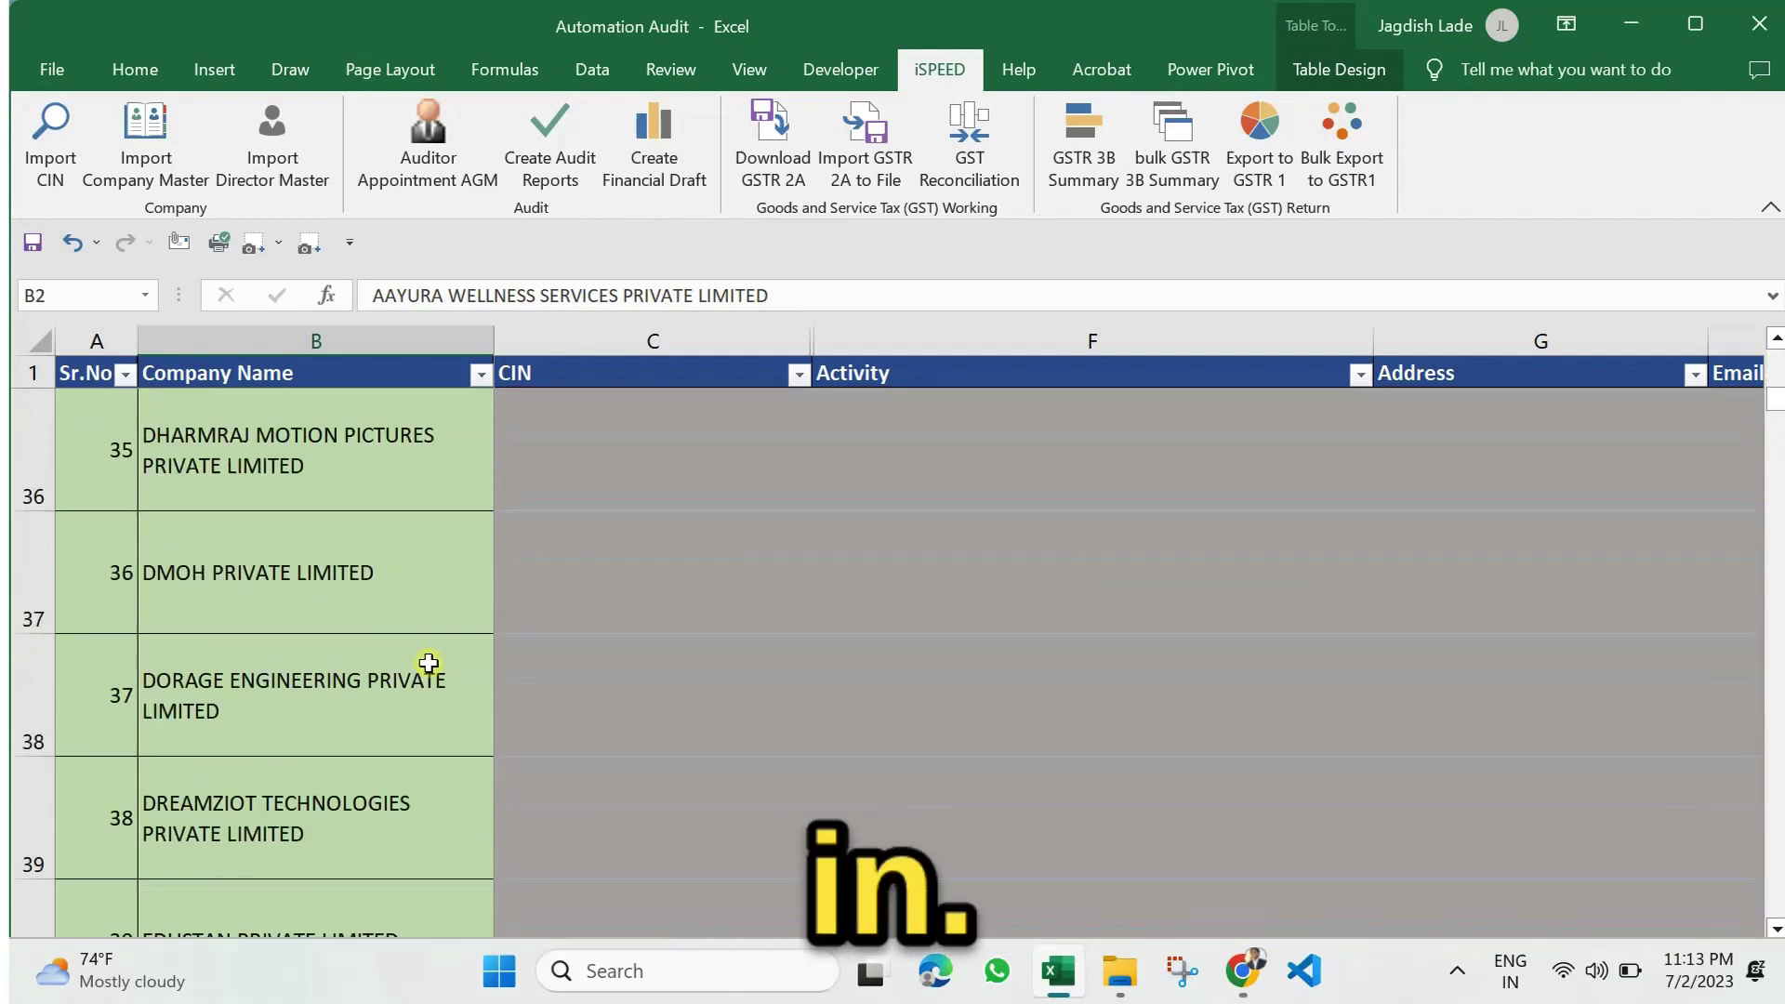
scroll(428, 662, down, 20)
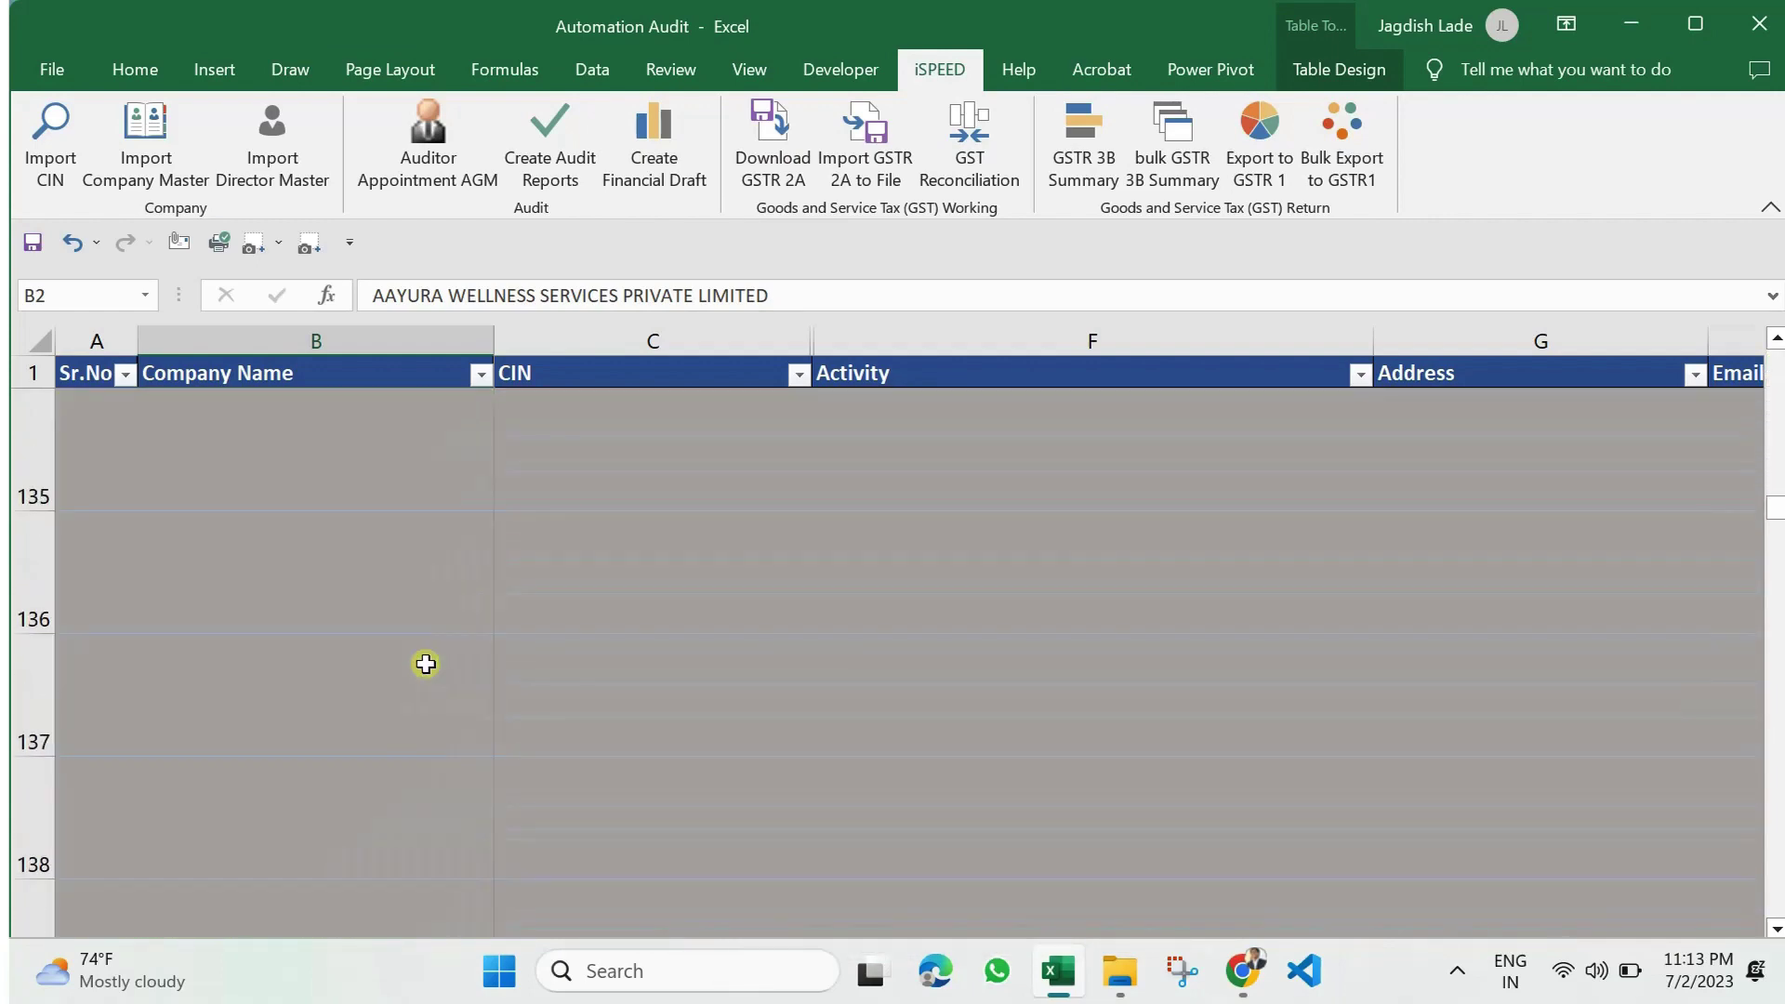
scroll(426, 664, up, 2)
click(99, 587)
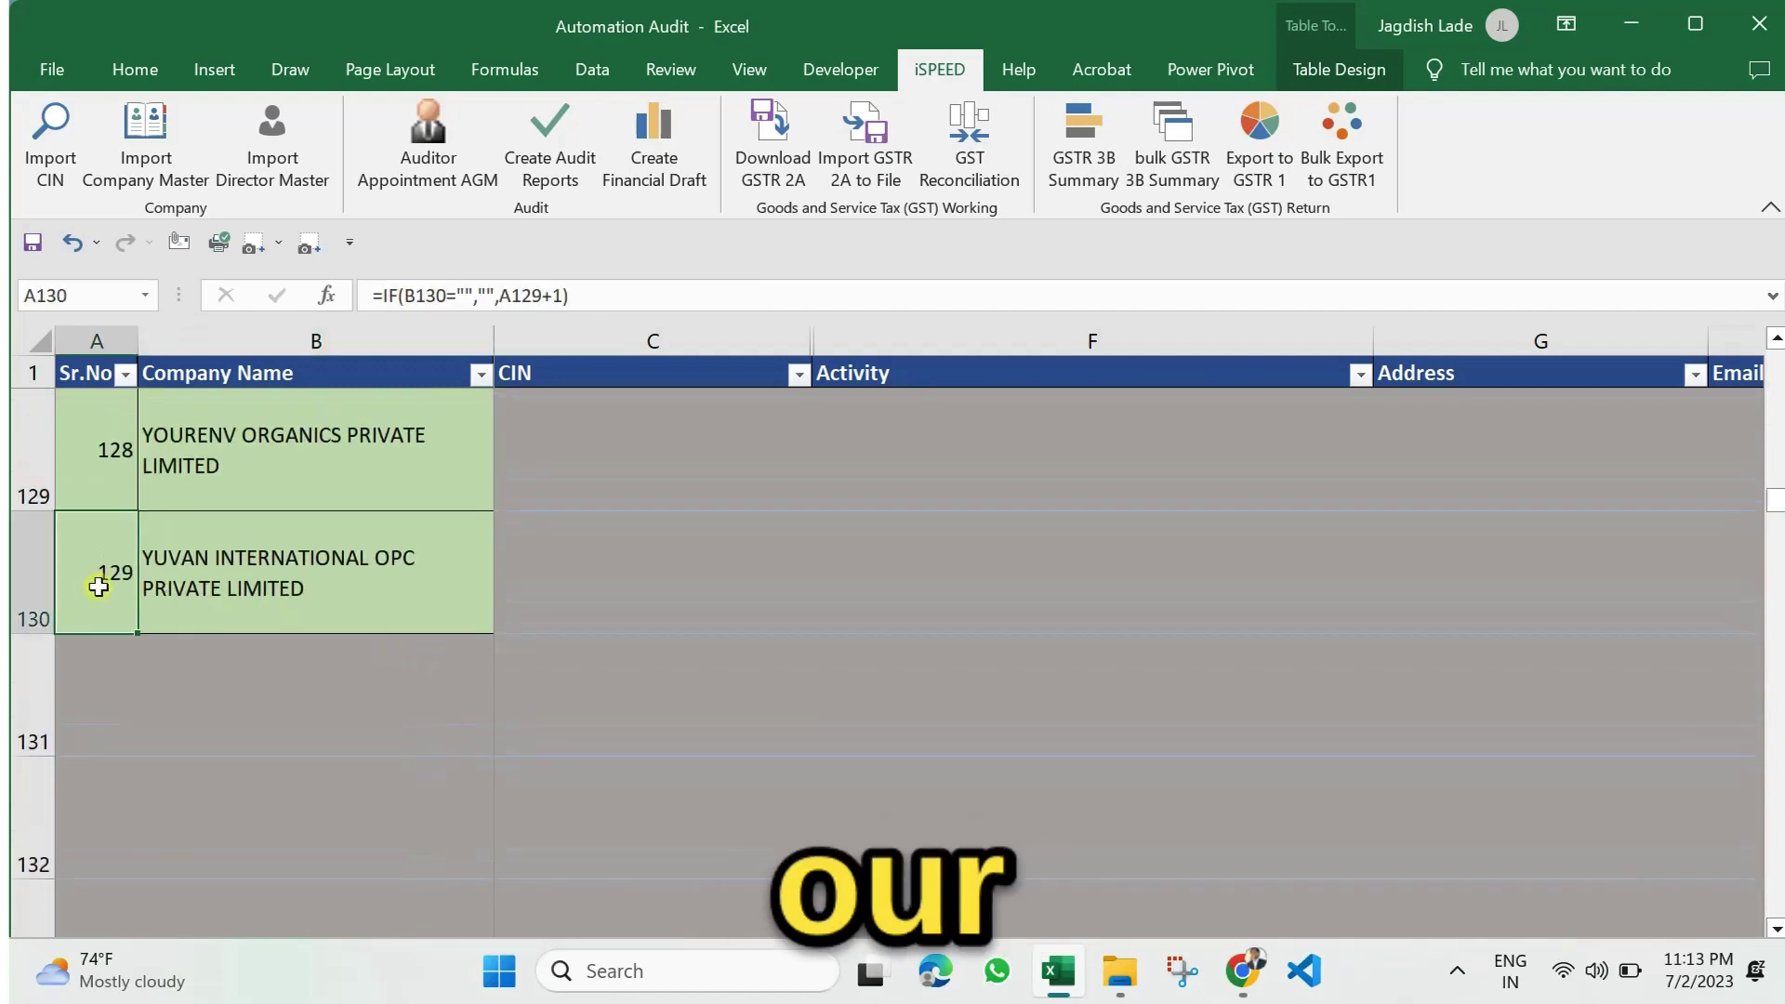
drag(99, 587, 279, 577)
click(279, 578)
click(94, 297)
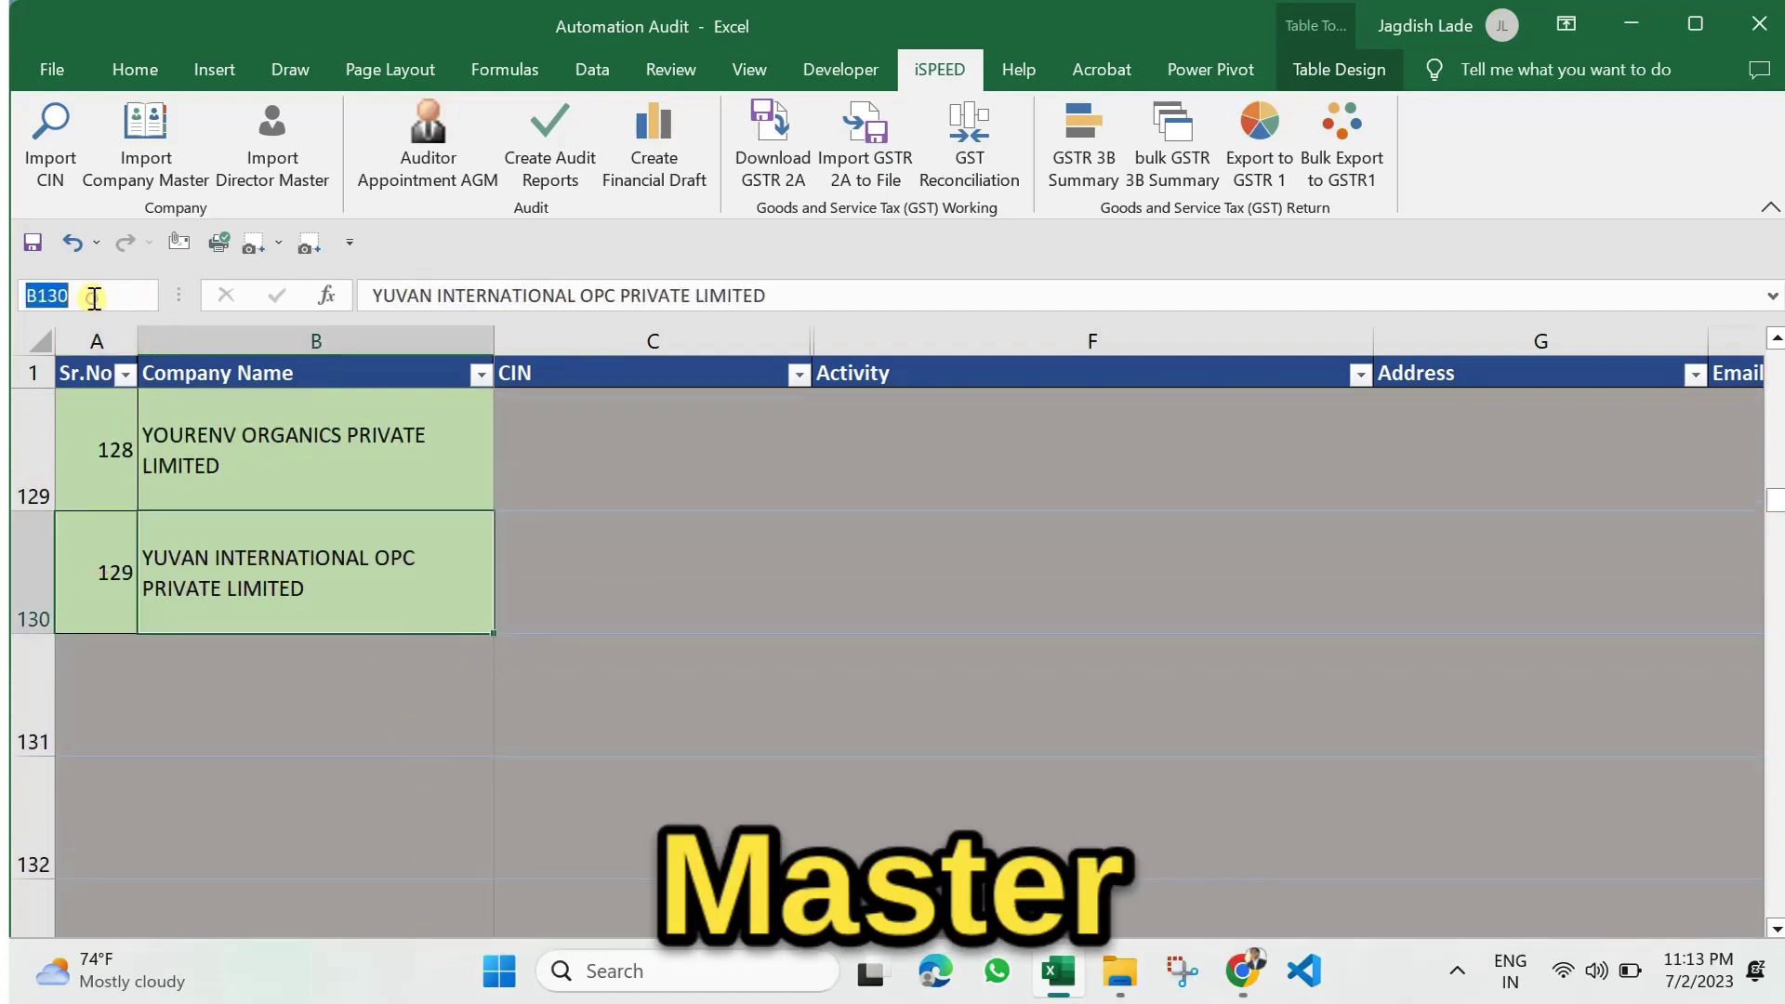
text(b2)
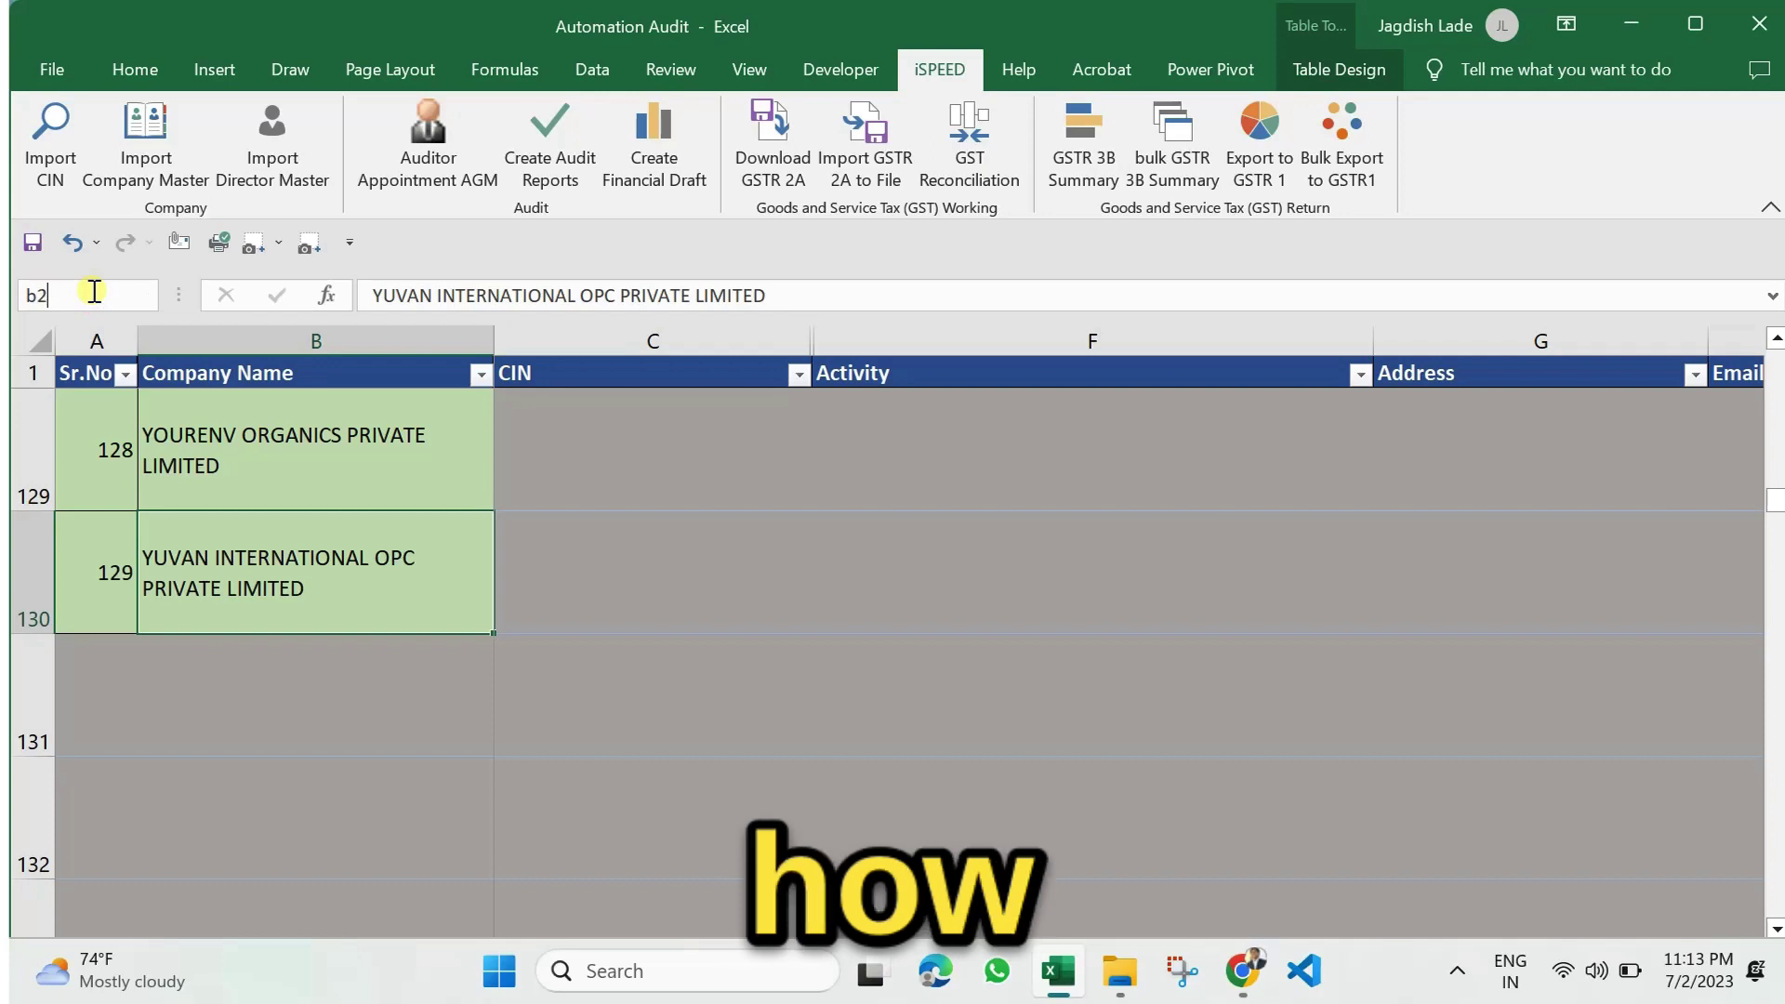
key(Return)
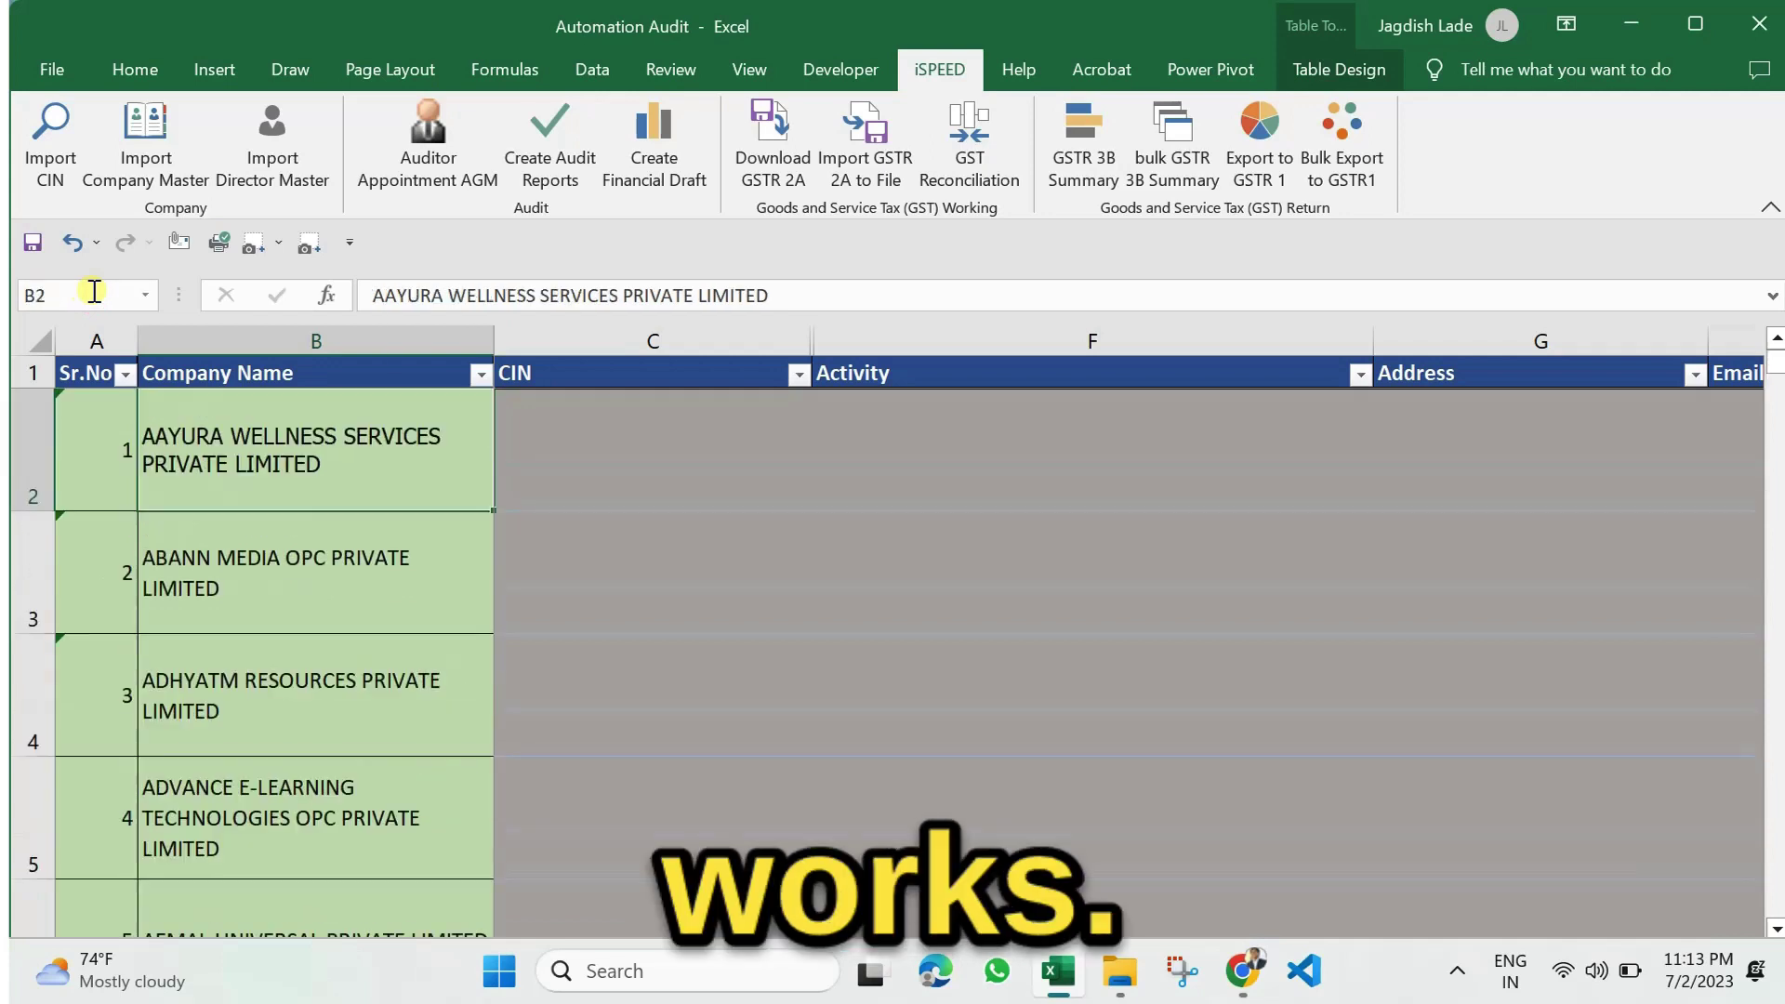
Step: Import the CIN for every company in the list, keep the progress window out of the way and close the completion dialog
click(23, 177)
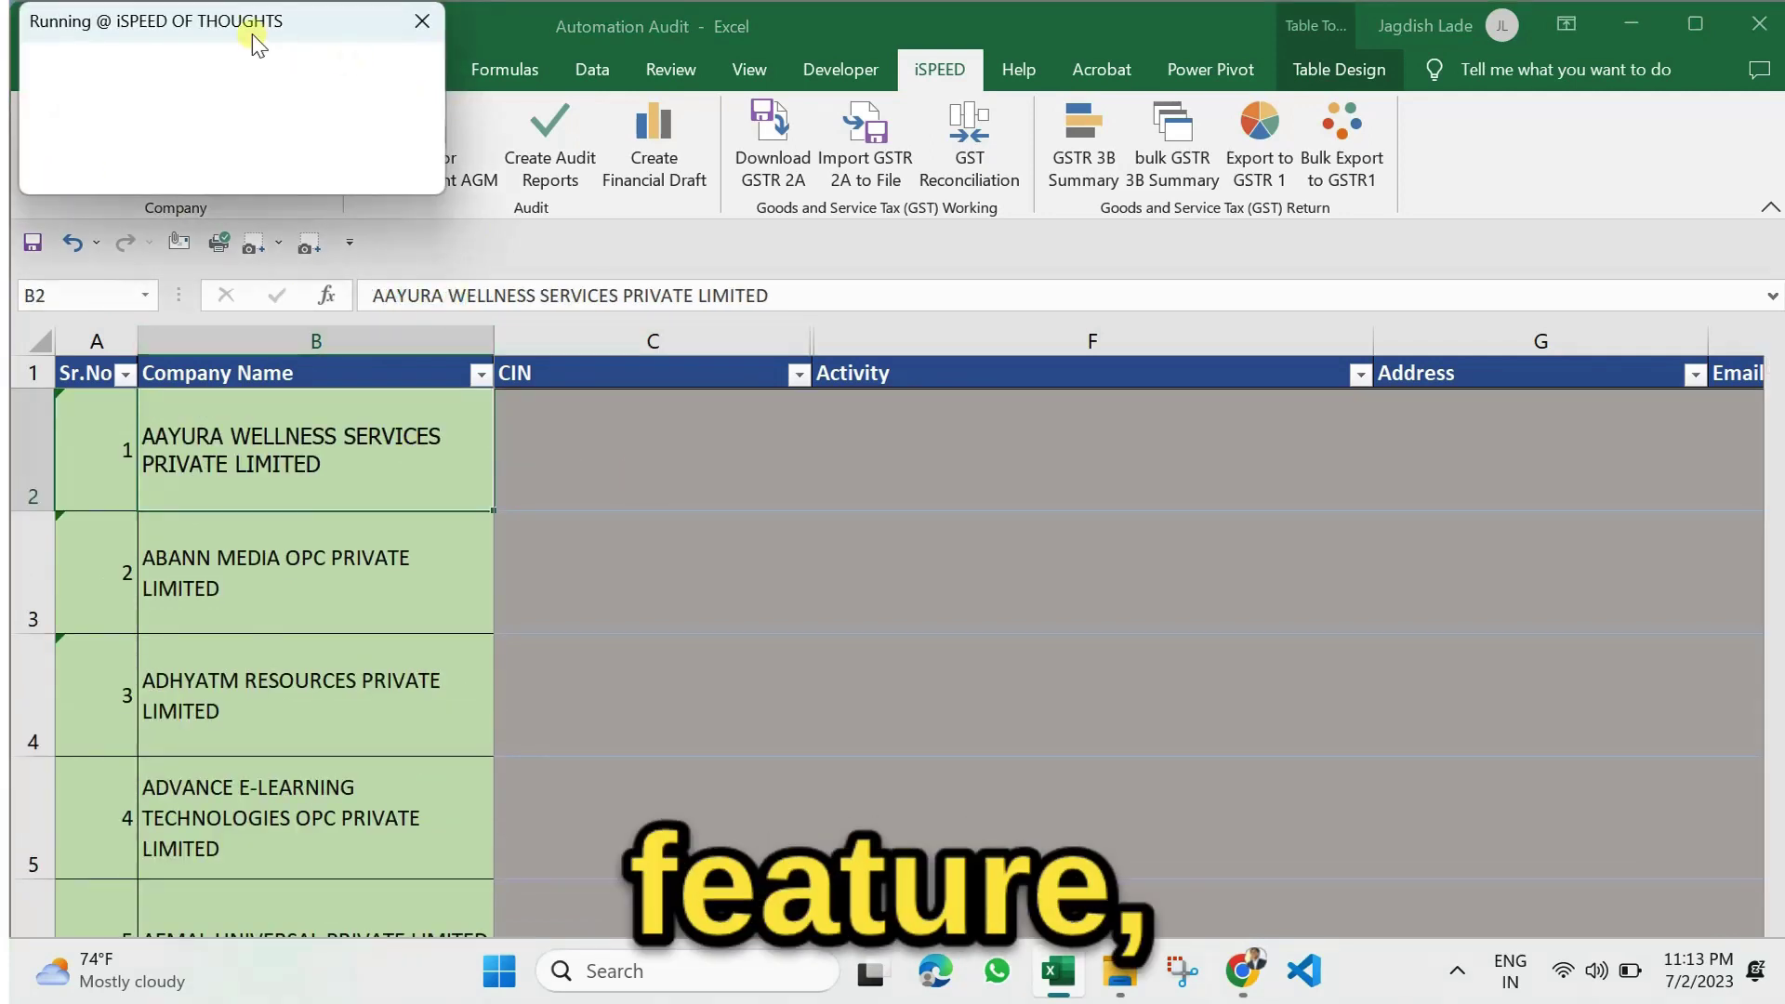
drag(251, 25, 319, 20)
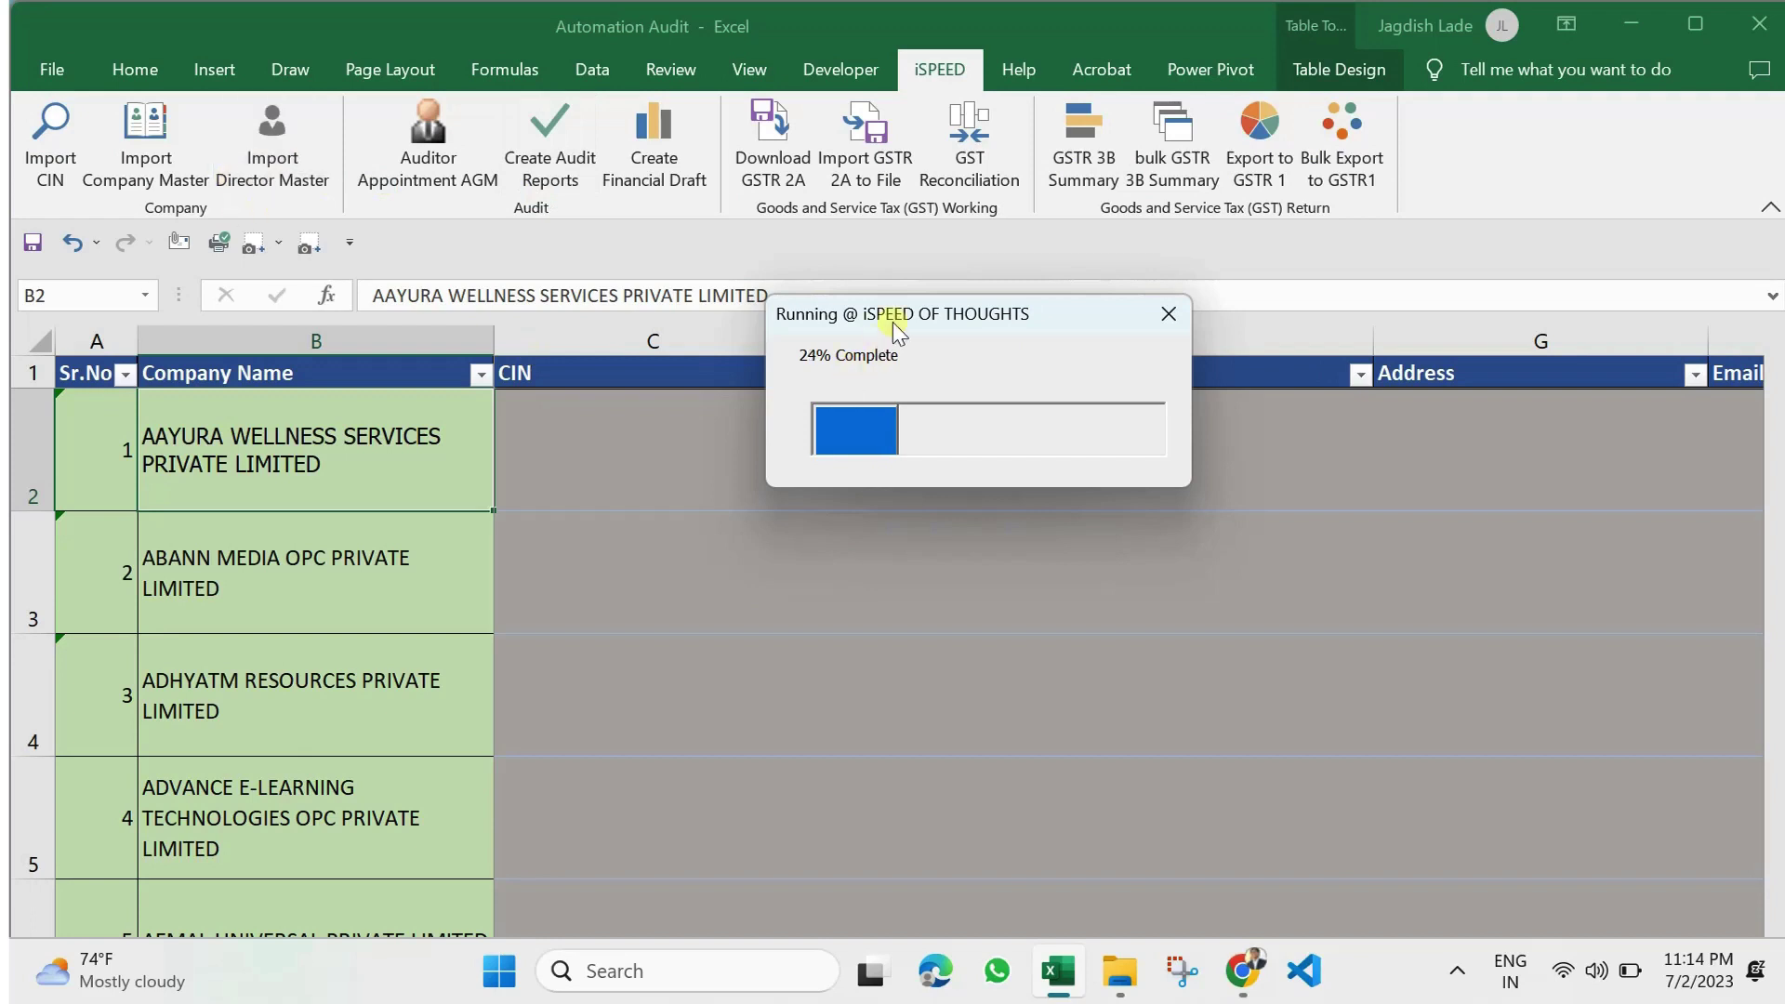
drag(892, 318, 955, 287)
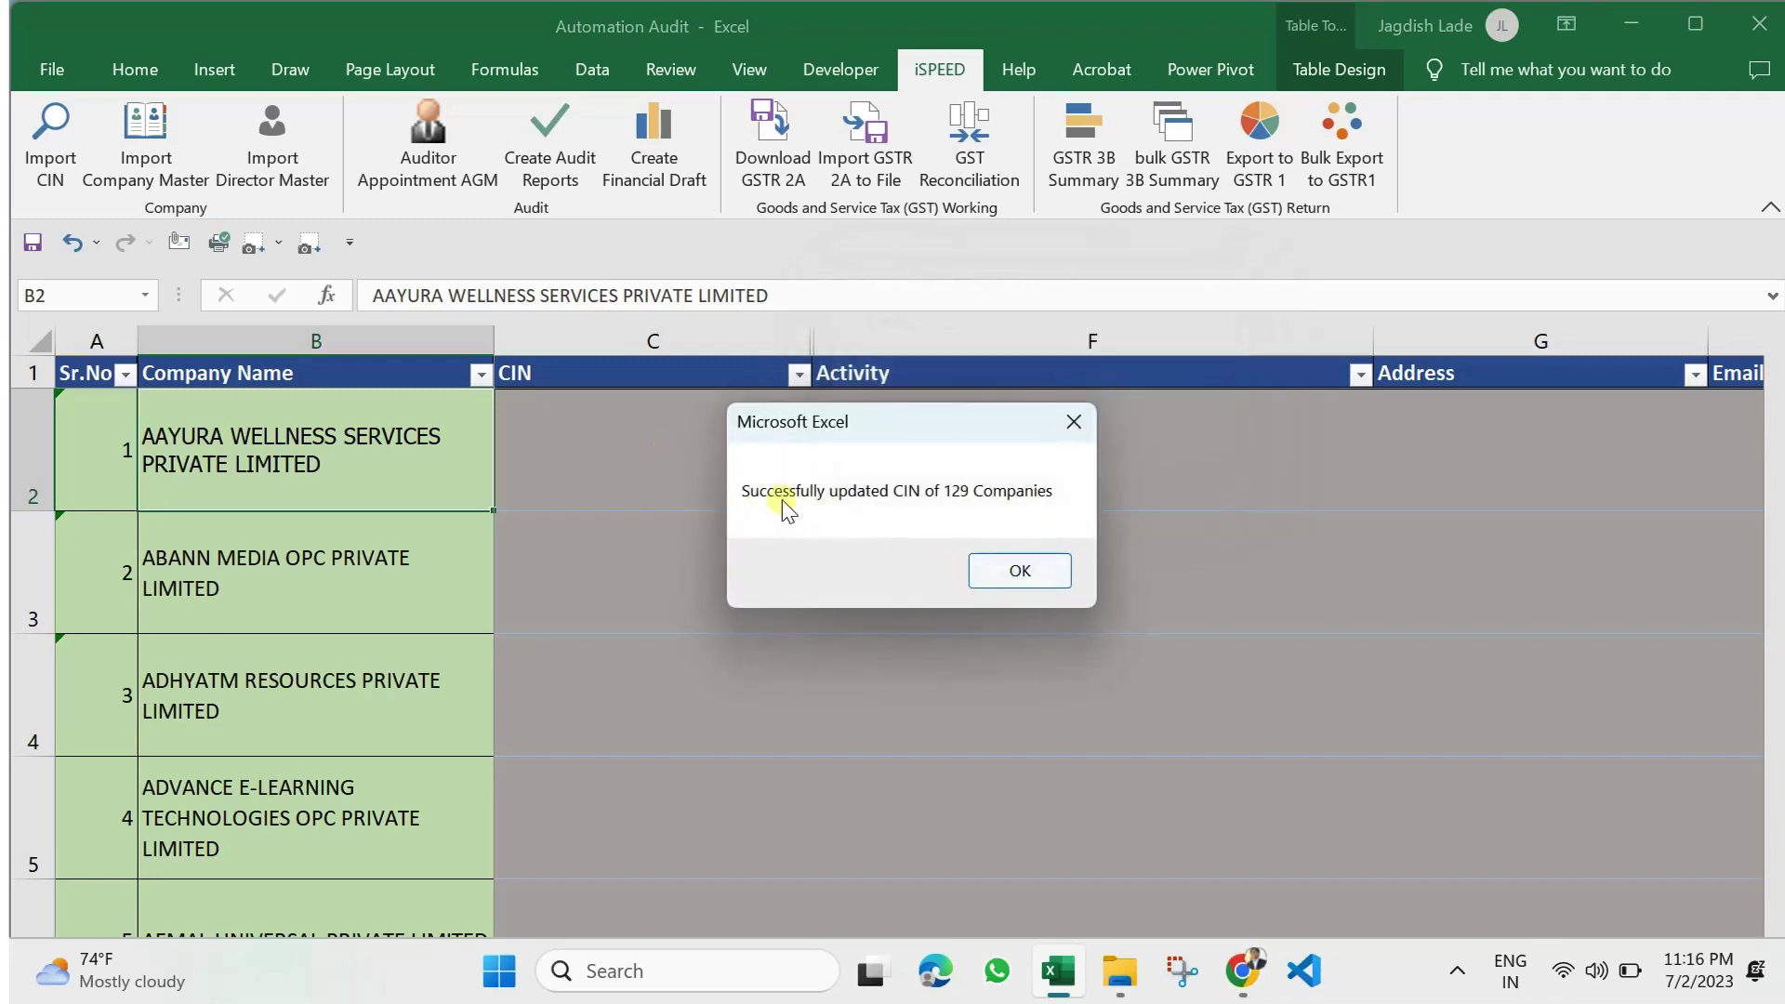
click(1018, 571)
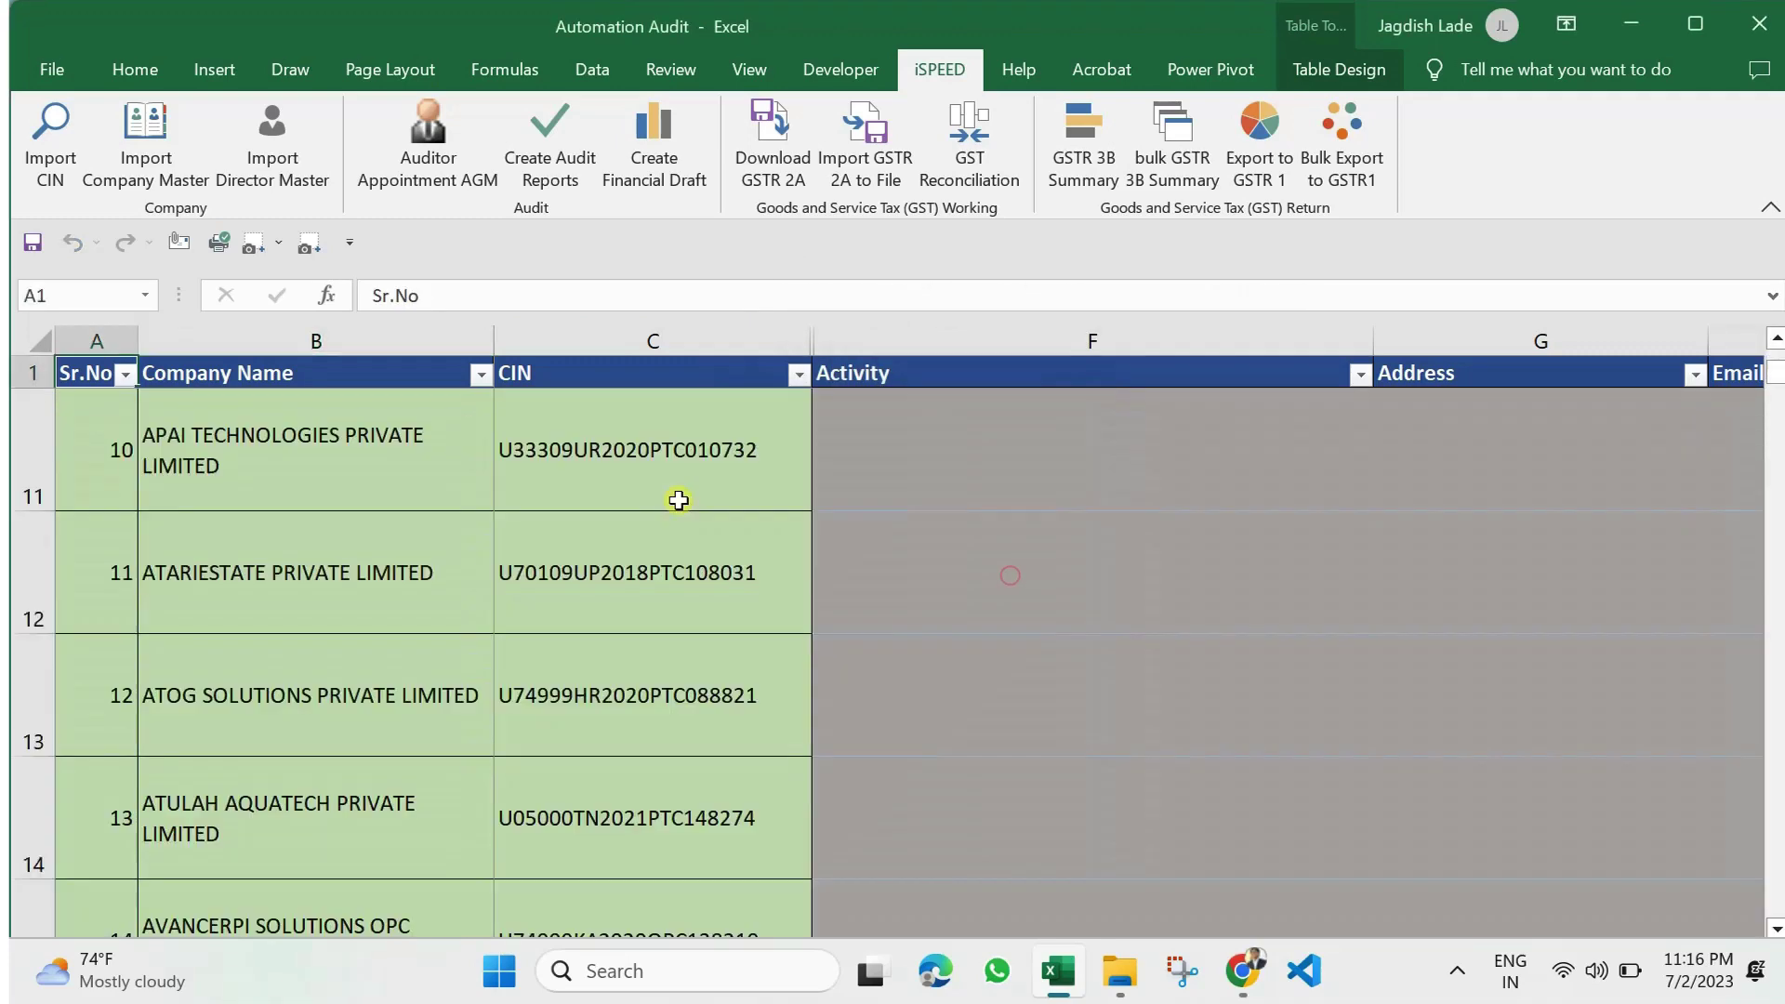
Step: Examine the imported CIN values down the list, including the entry for GGG777 OPC Private Limited, and return to the first company
click(677, 499)
scroll(698, 581, down, 5)
scroll(697, 585, down, 10)
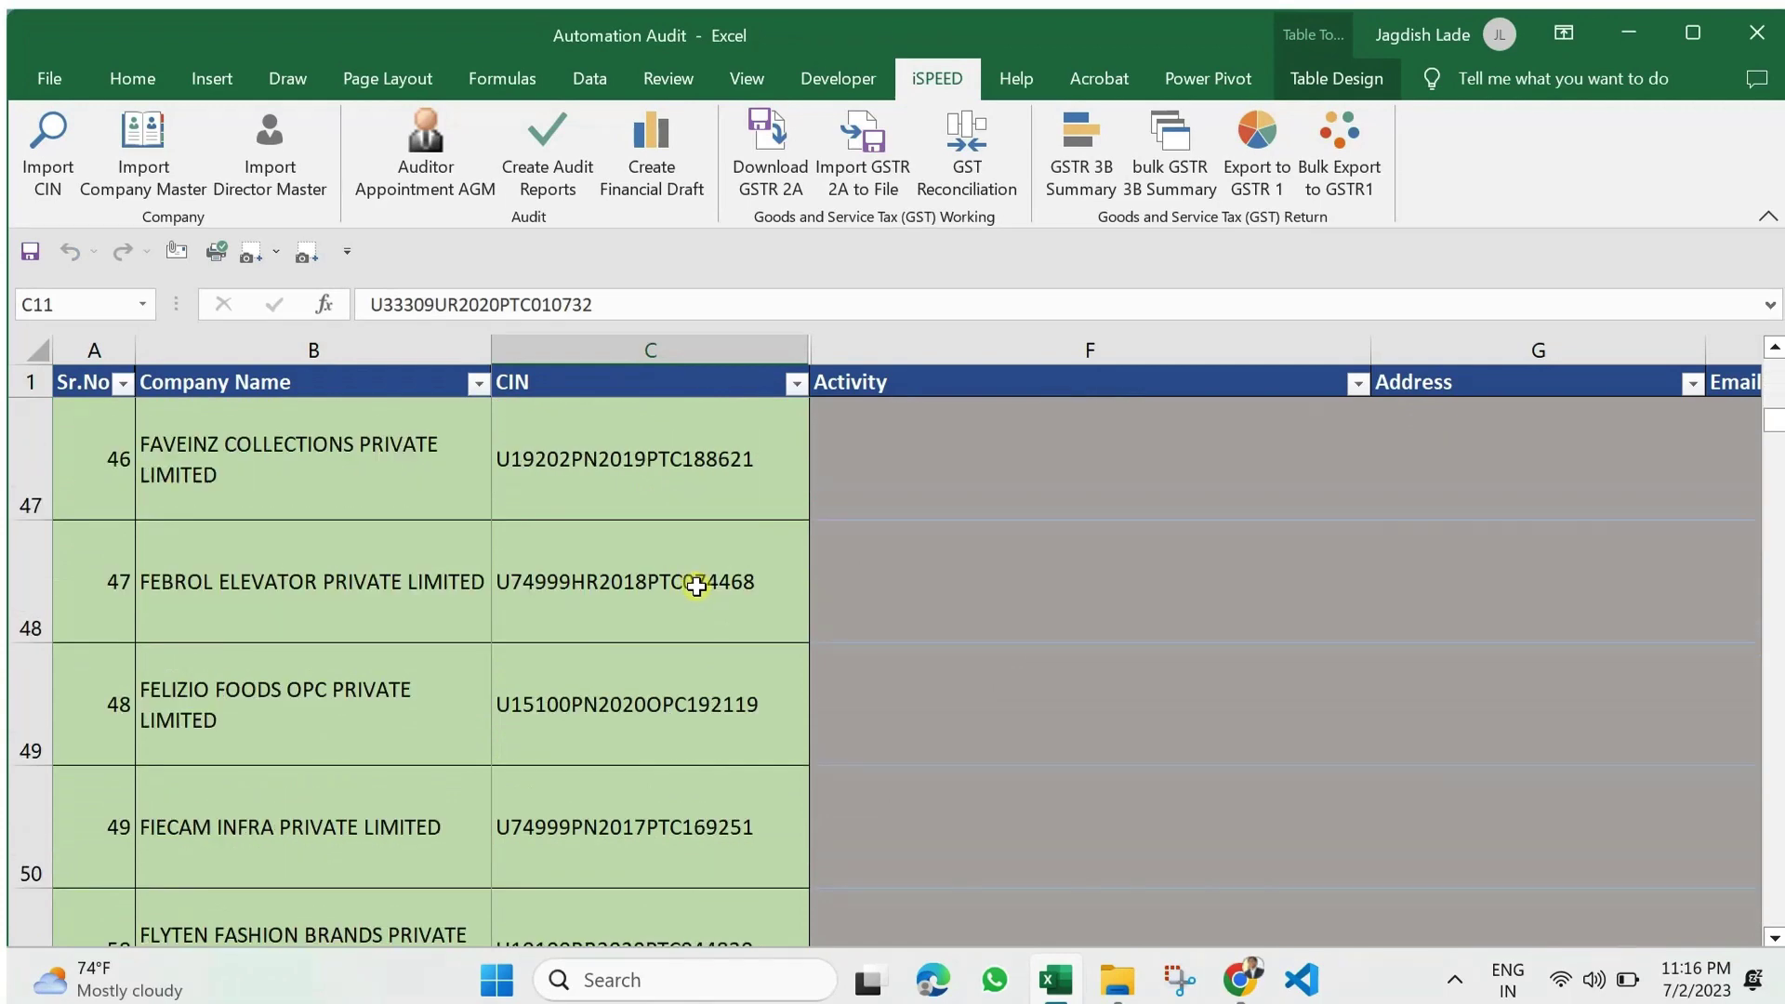
click(599, 587)
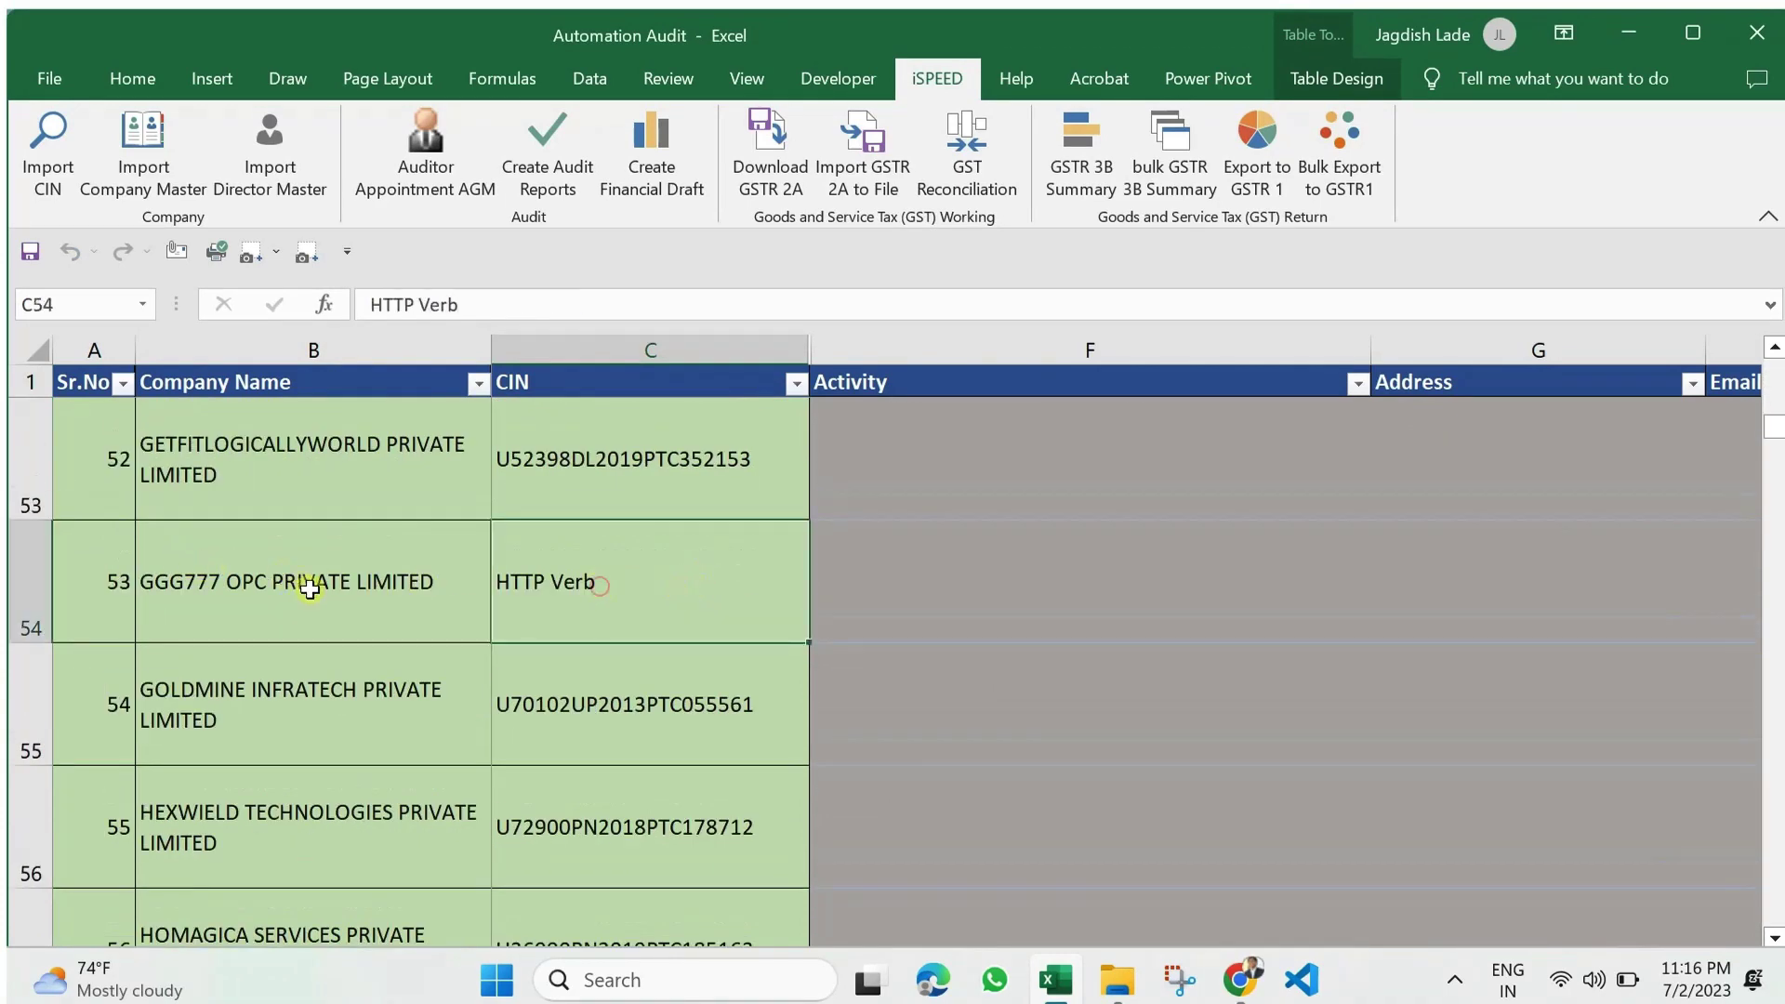
click(222, 584)
click(577, 611)
scroll(619, 730, down, 14)
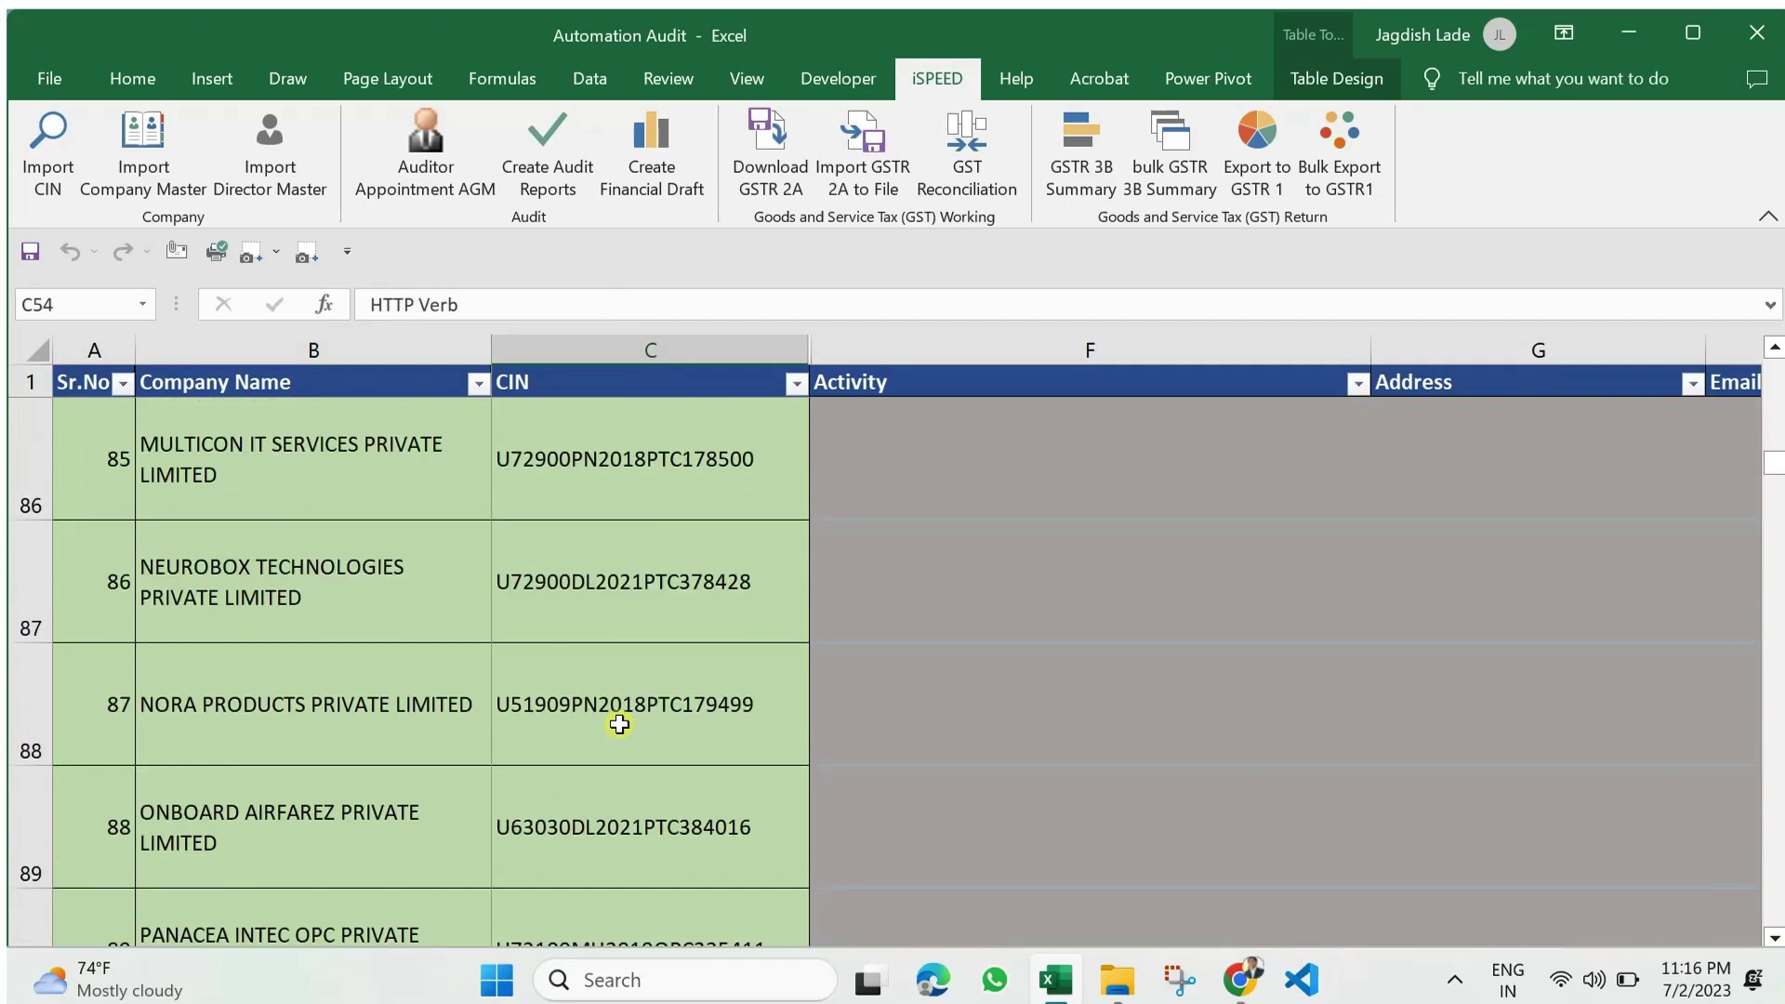
scroll(619, 723, down, 3)
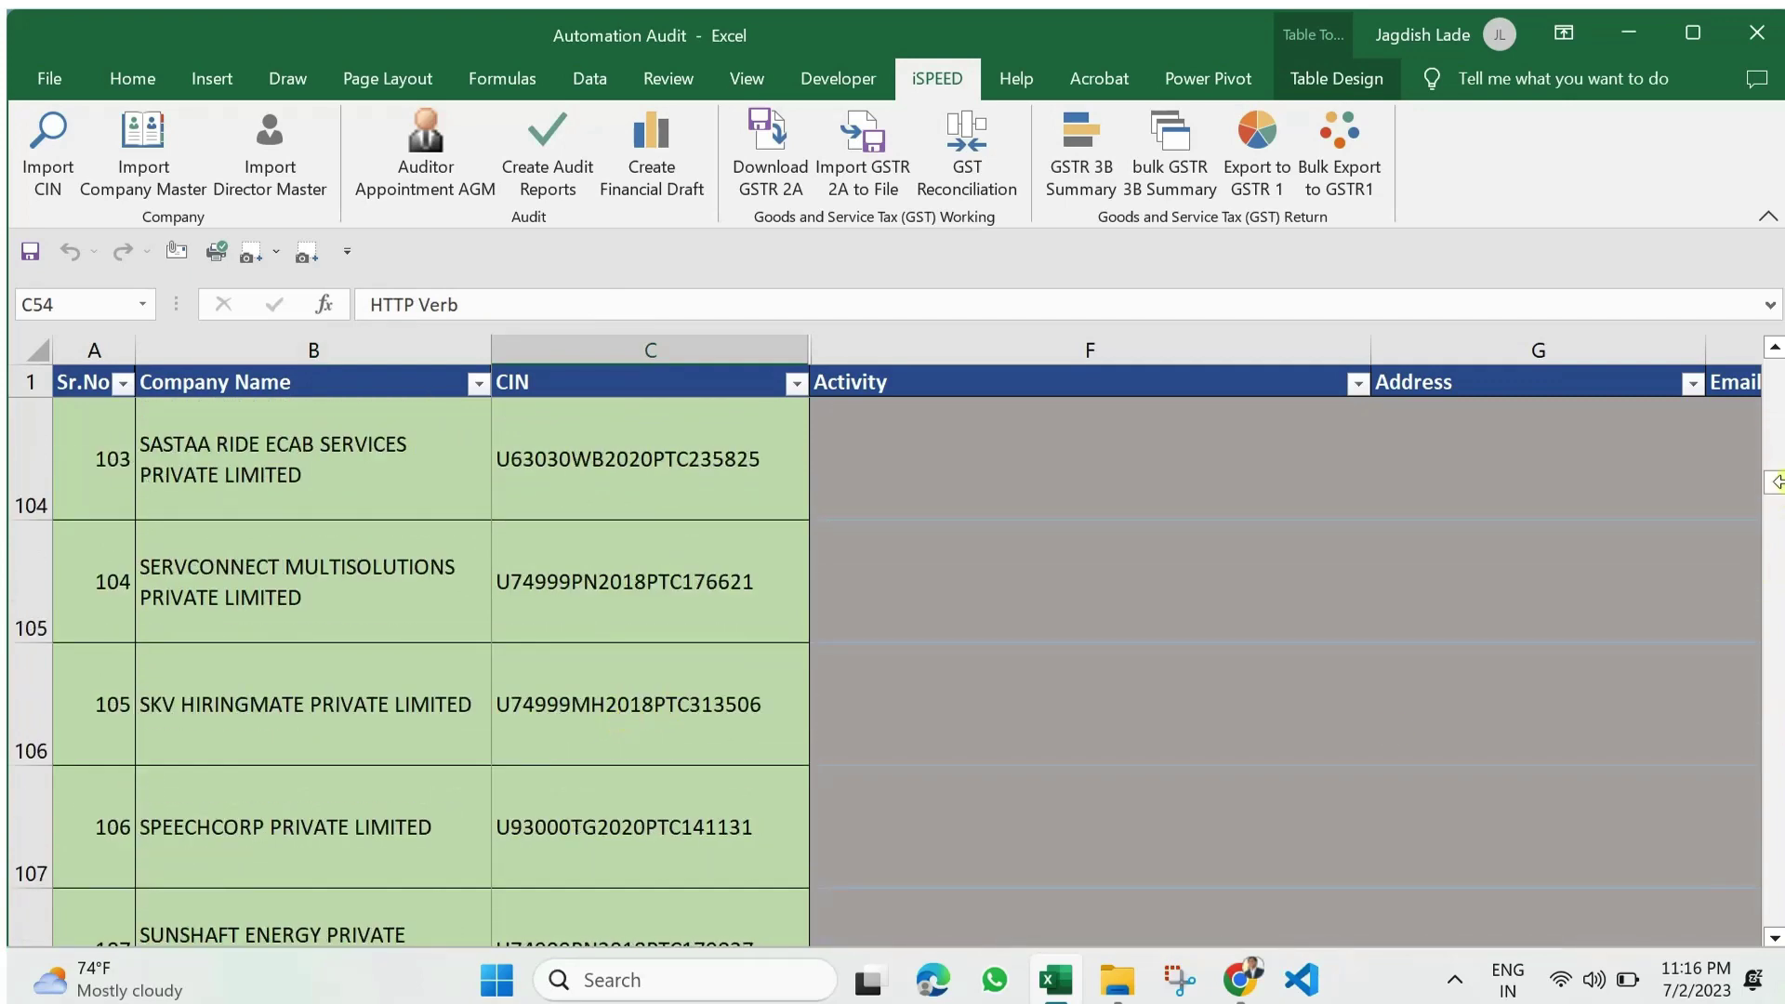
drag(1776, 488, 1776, 370)
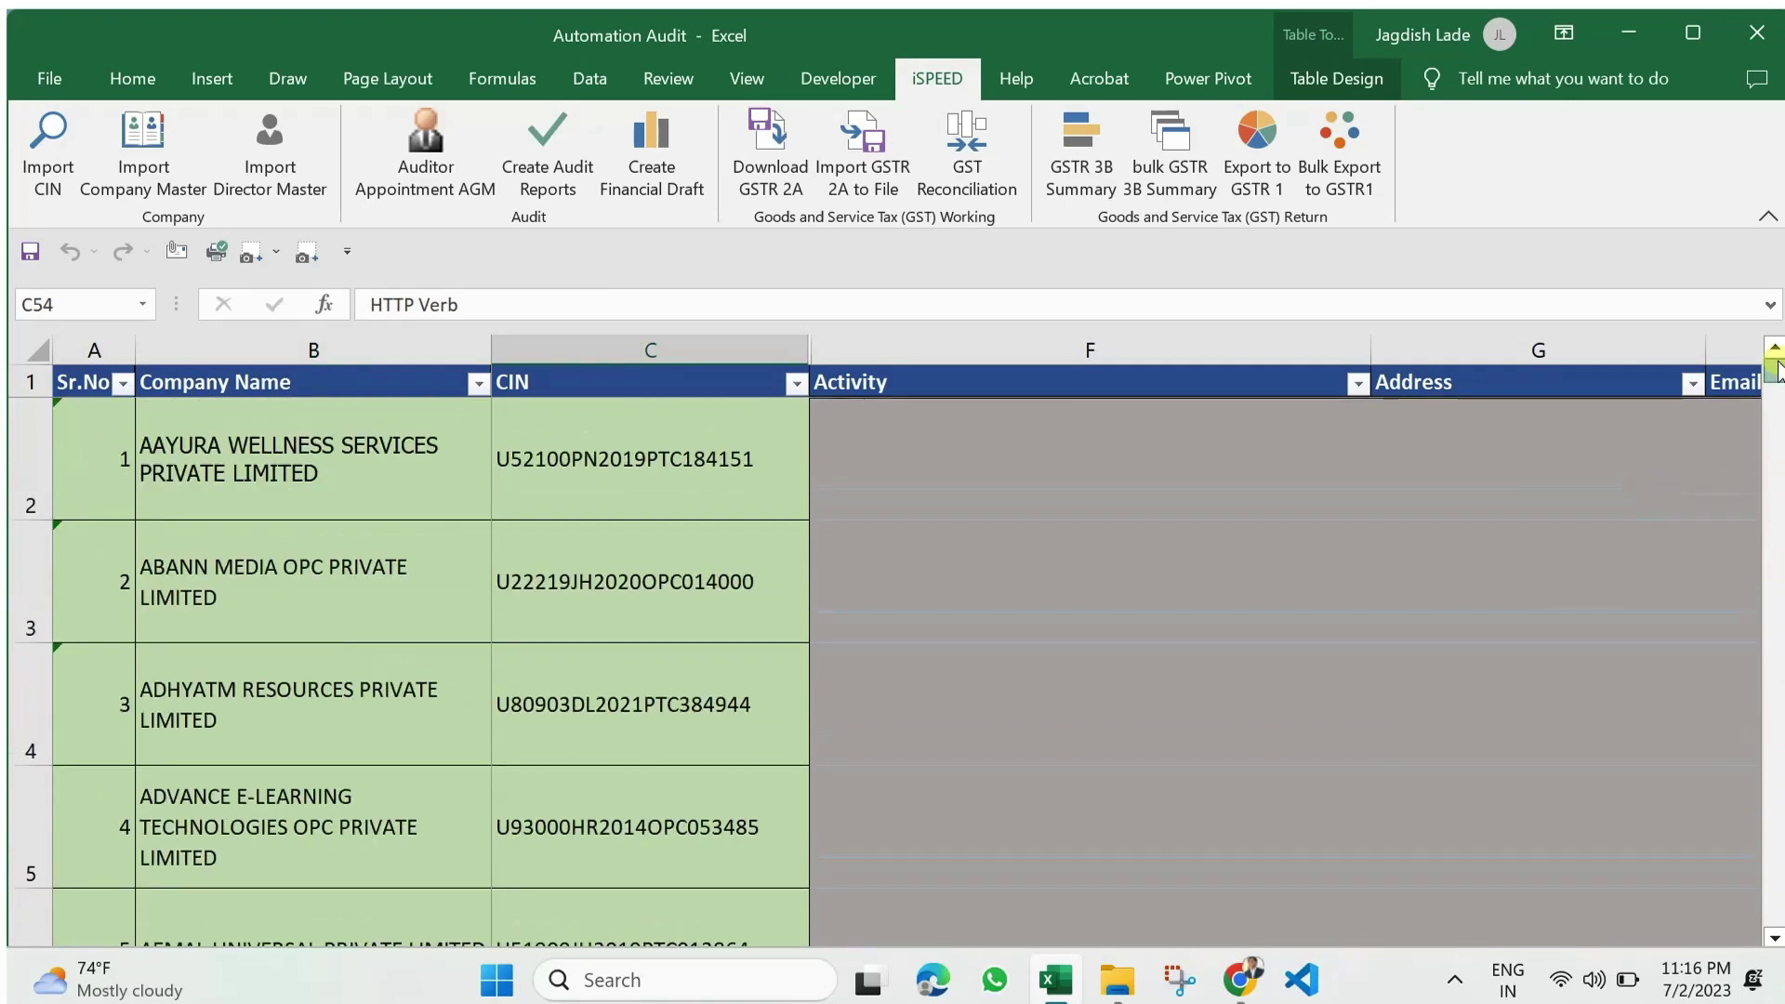
click(623, 468)
Step: Import the company master data for all listed companies into the columns from Activity onward
click(853, 469)
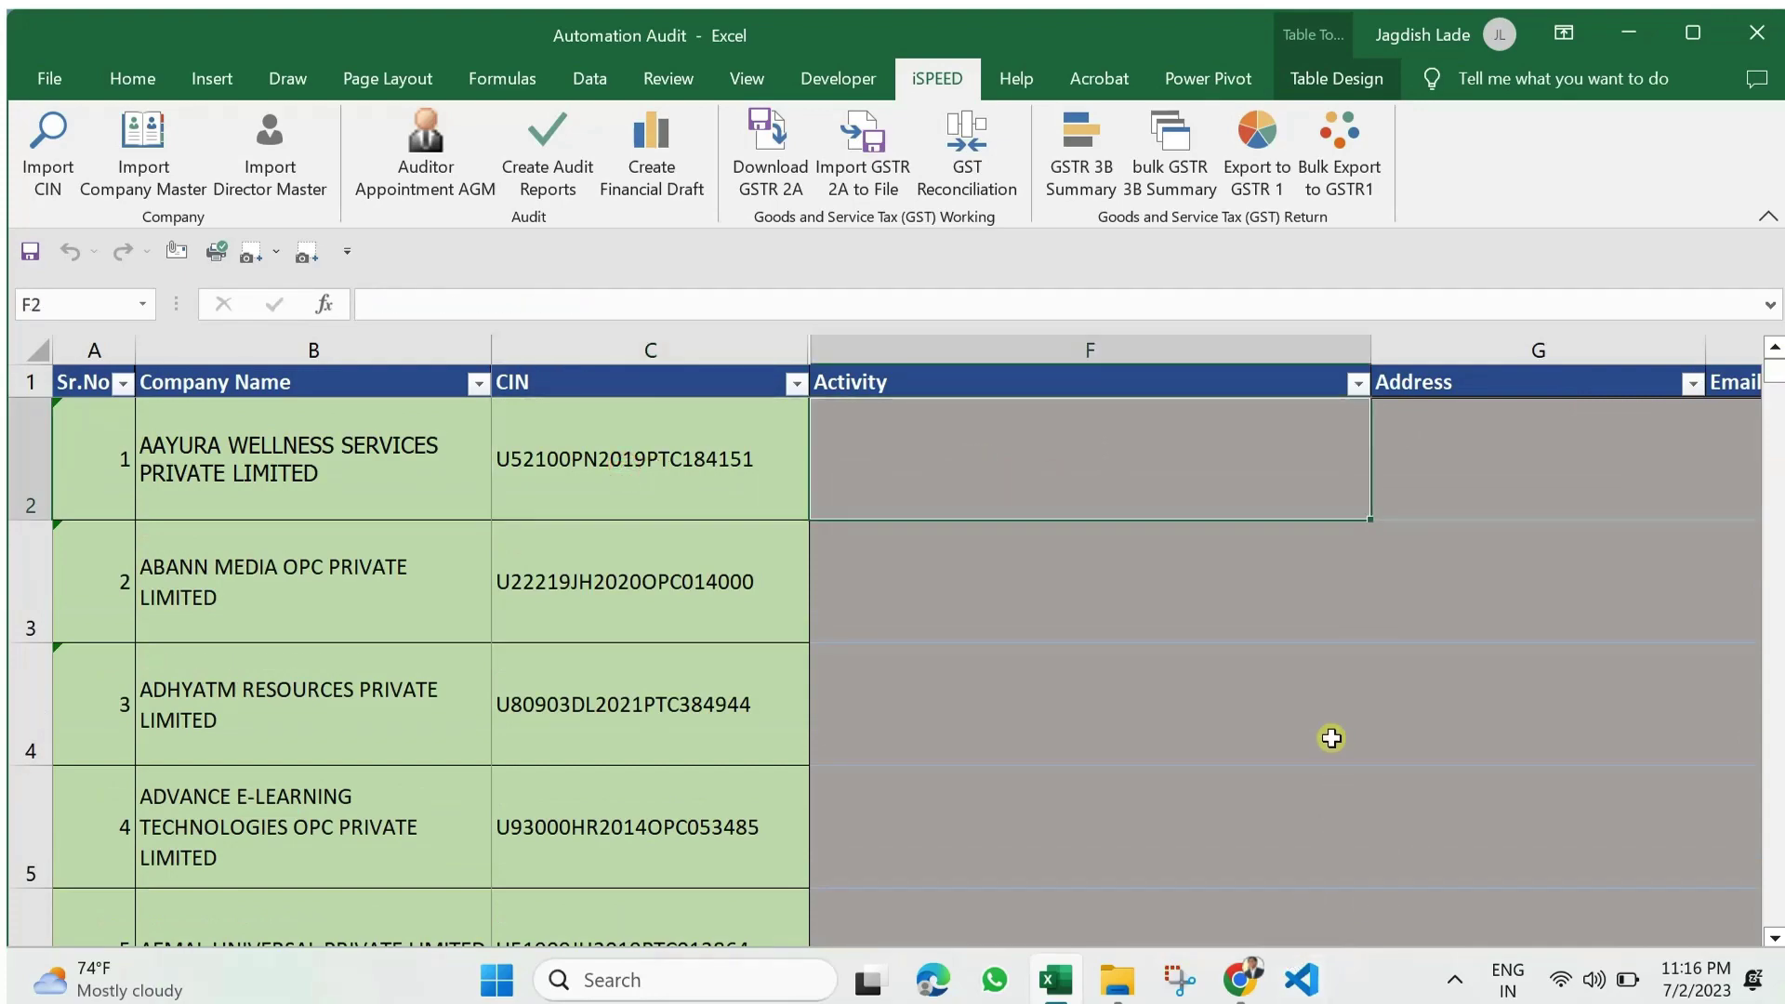
scroll(1331, 738, right, 2)
scroll(1331, 738, left, 2)
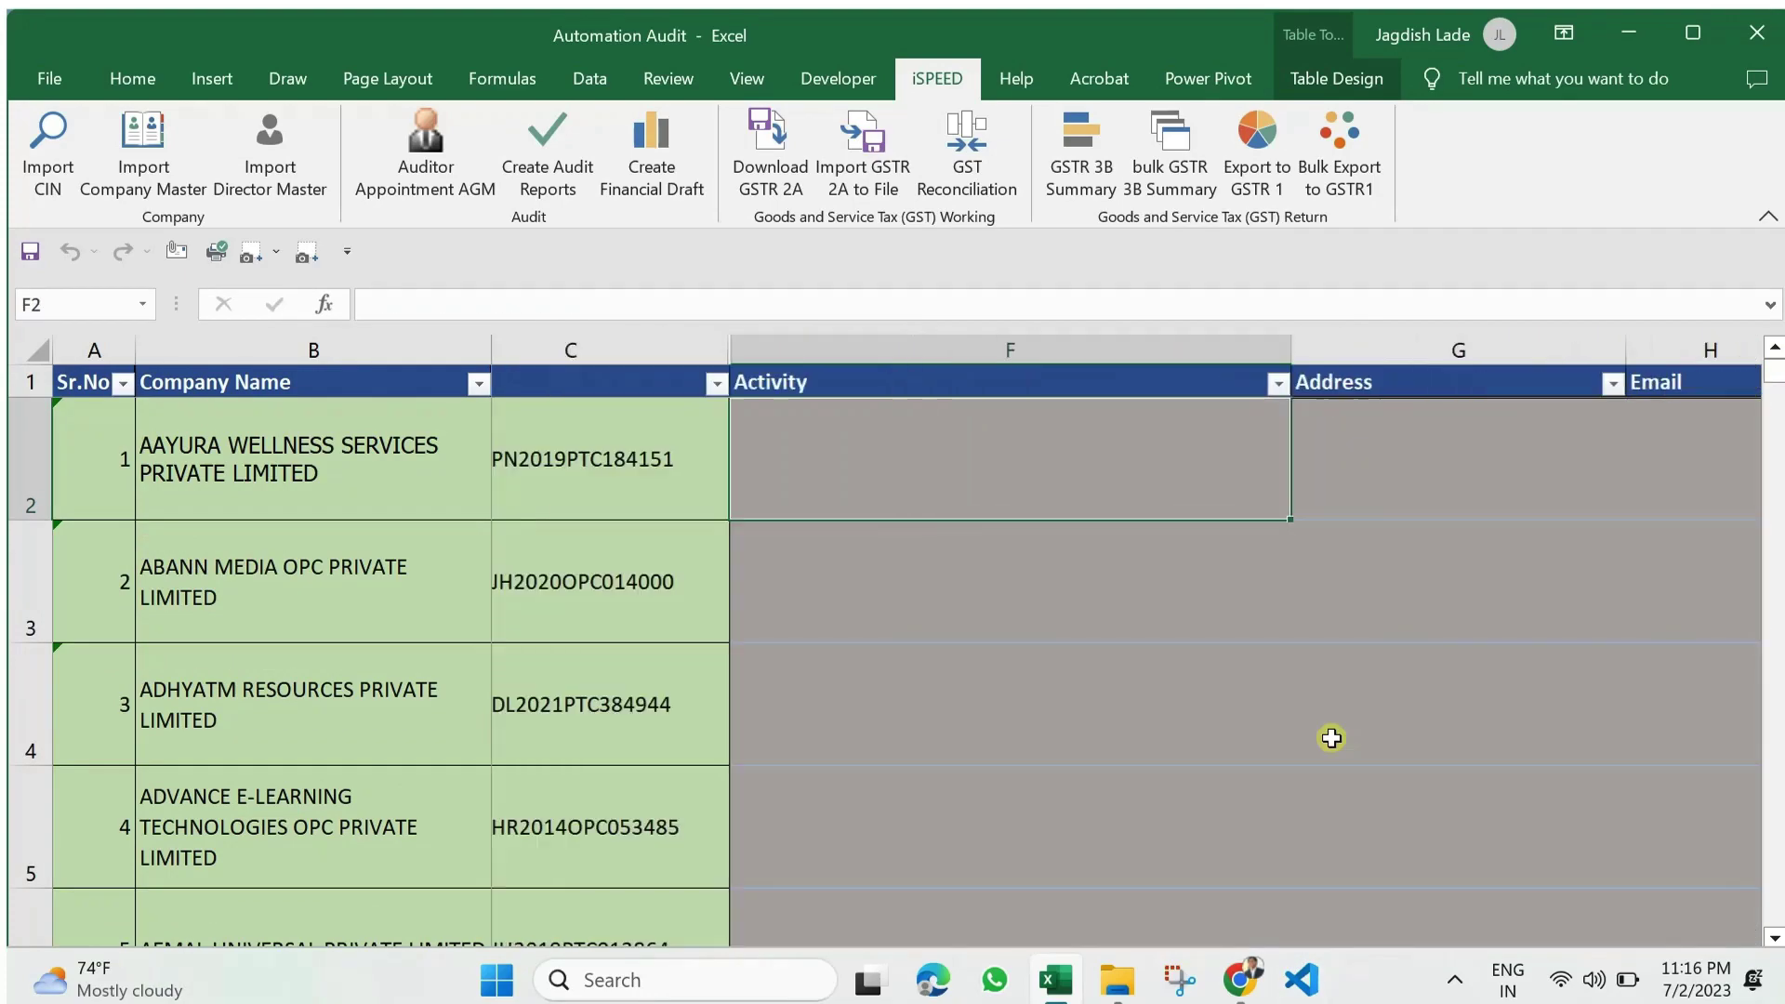
scroll(1332, 738, right, 2)
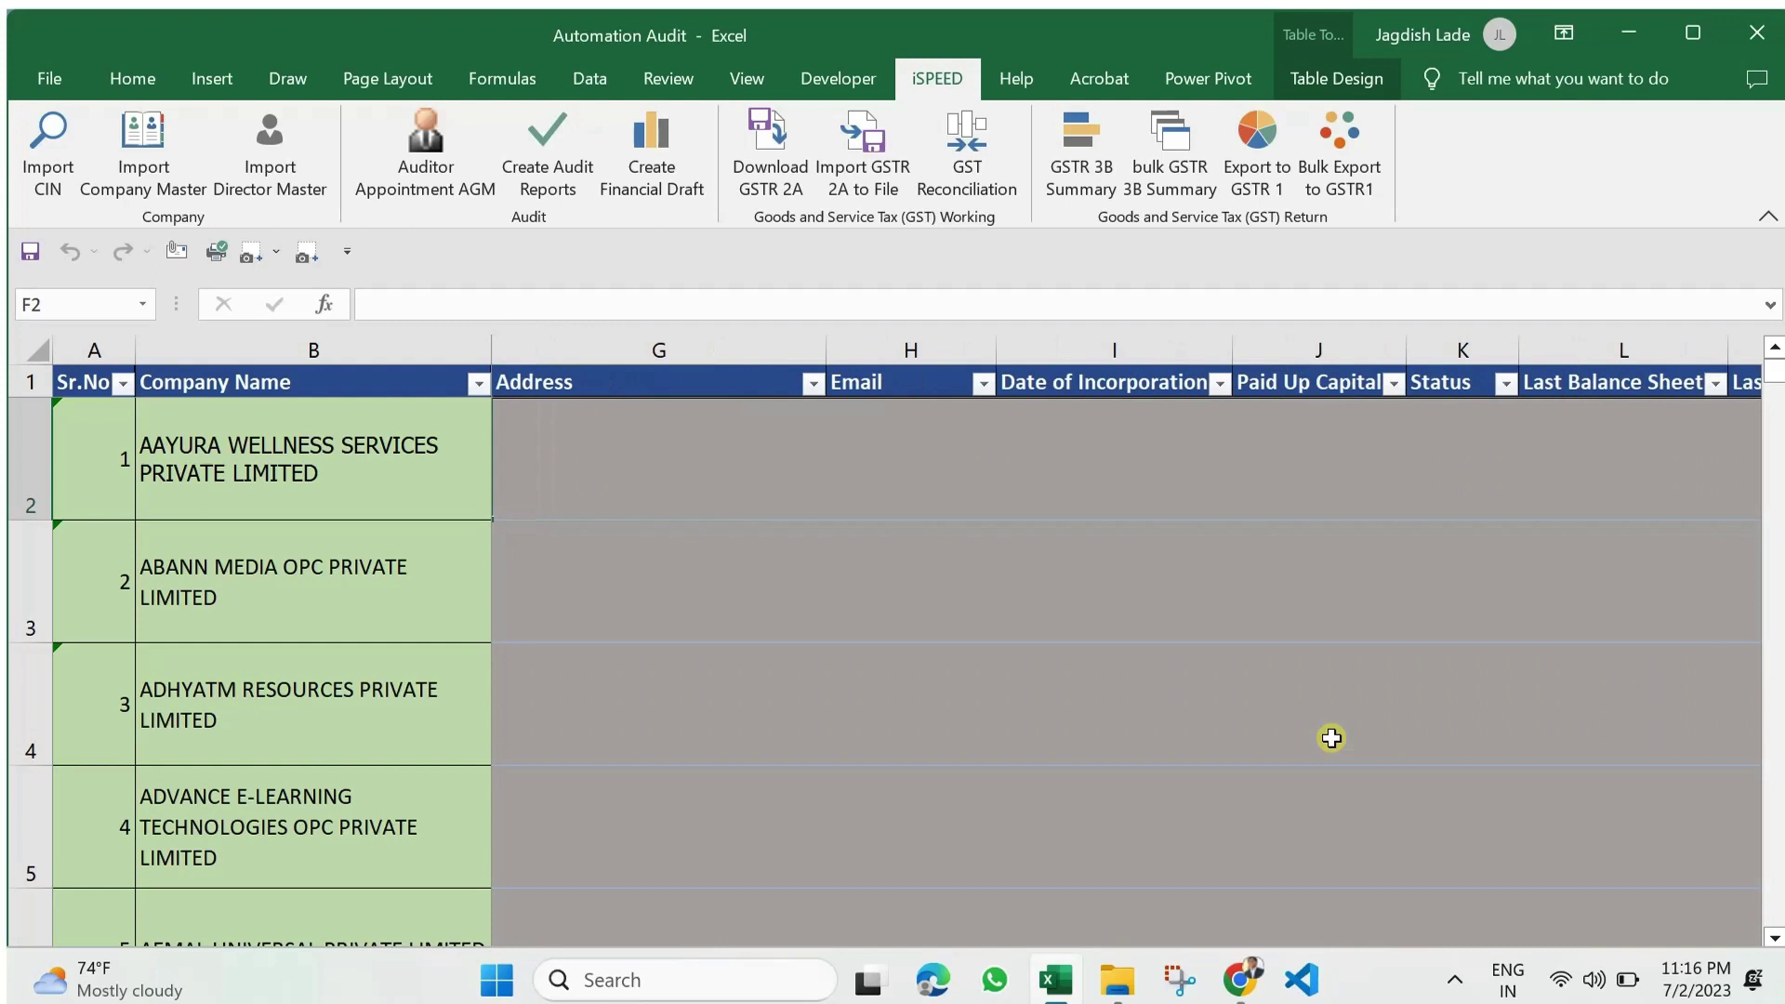
click(159, 171)
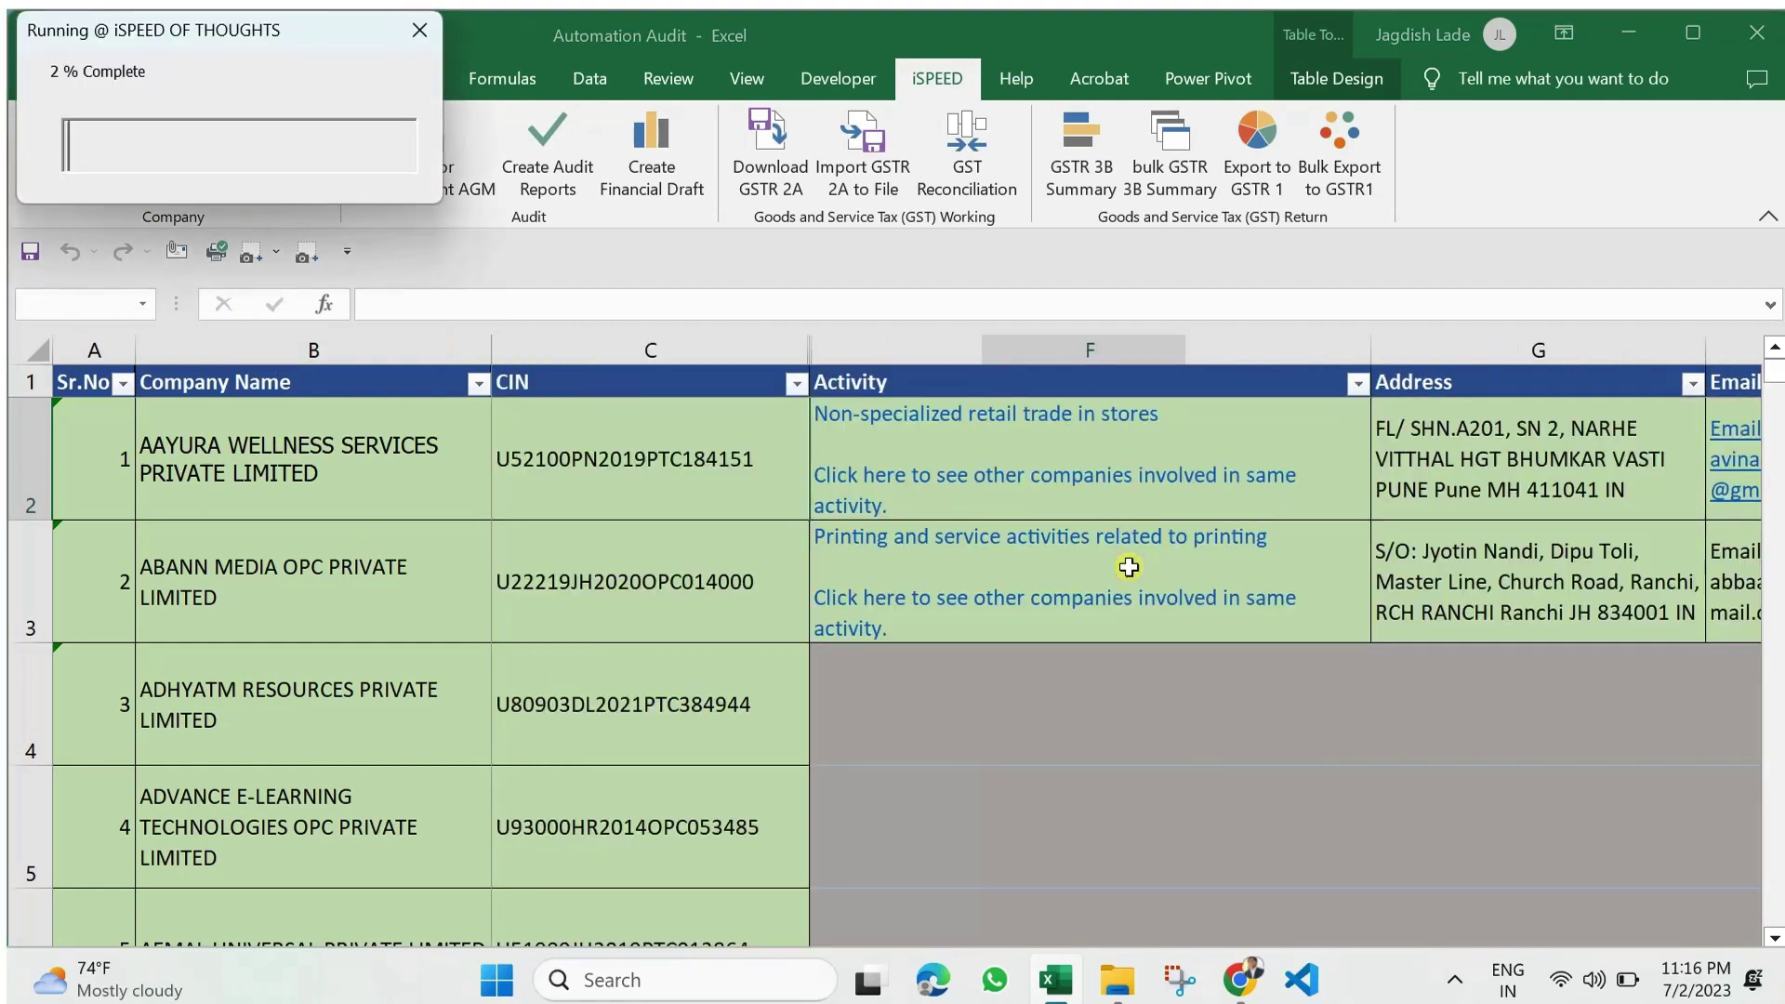
scroll(1449, 800, down, 4)
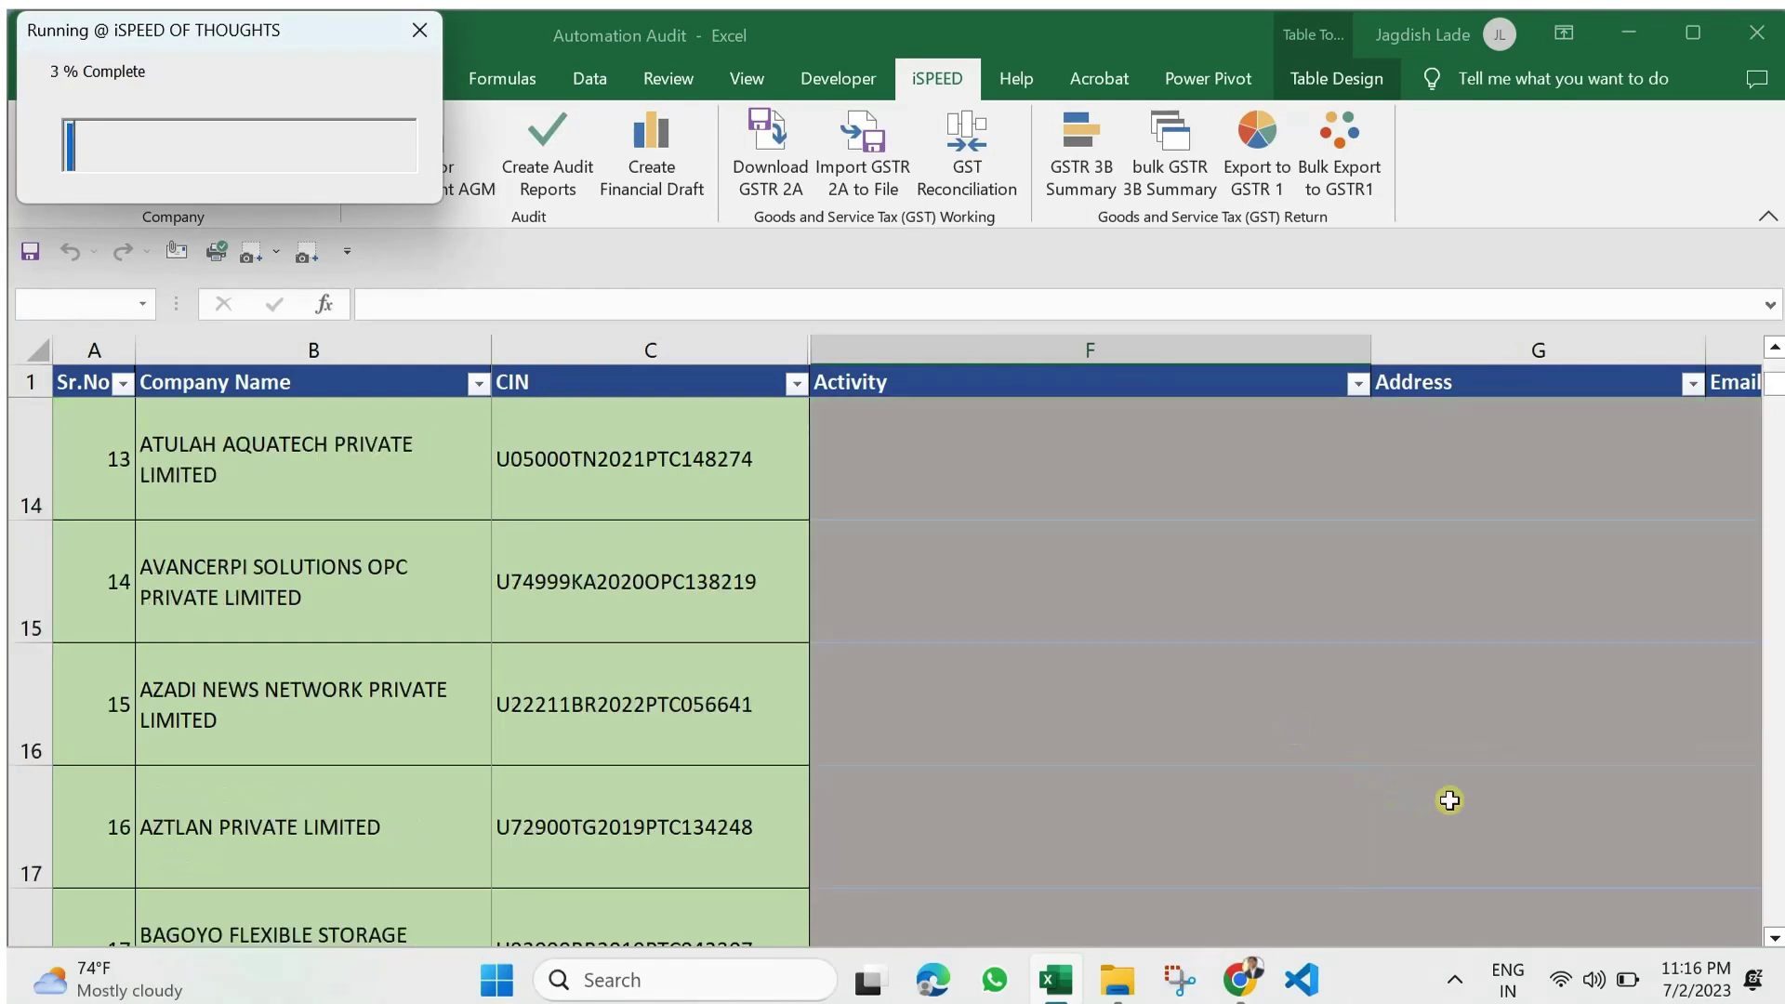
click(1381, 716)
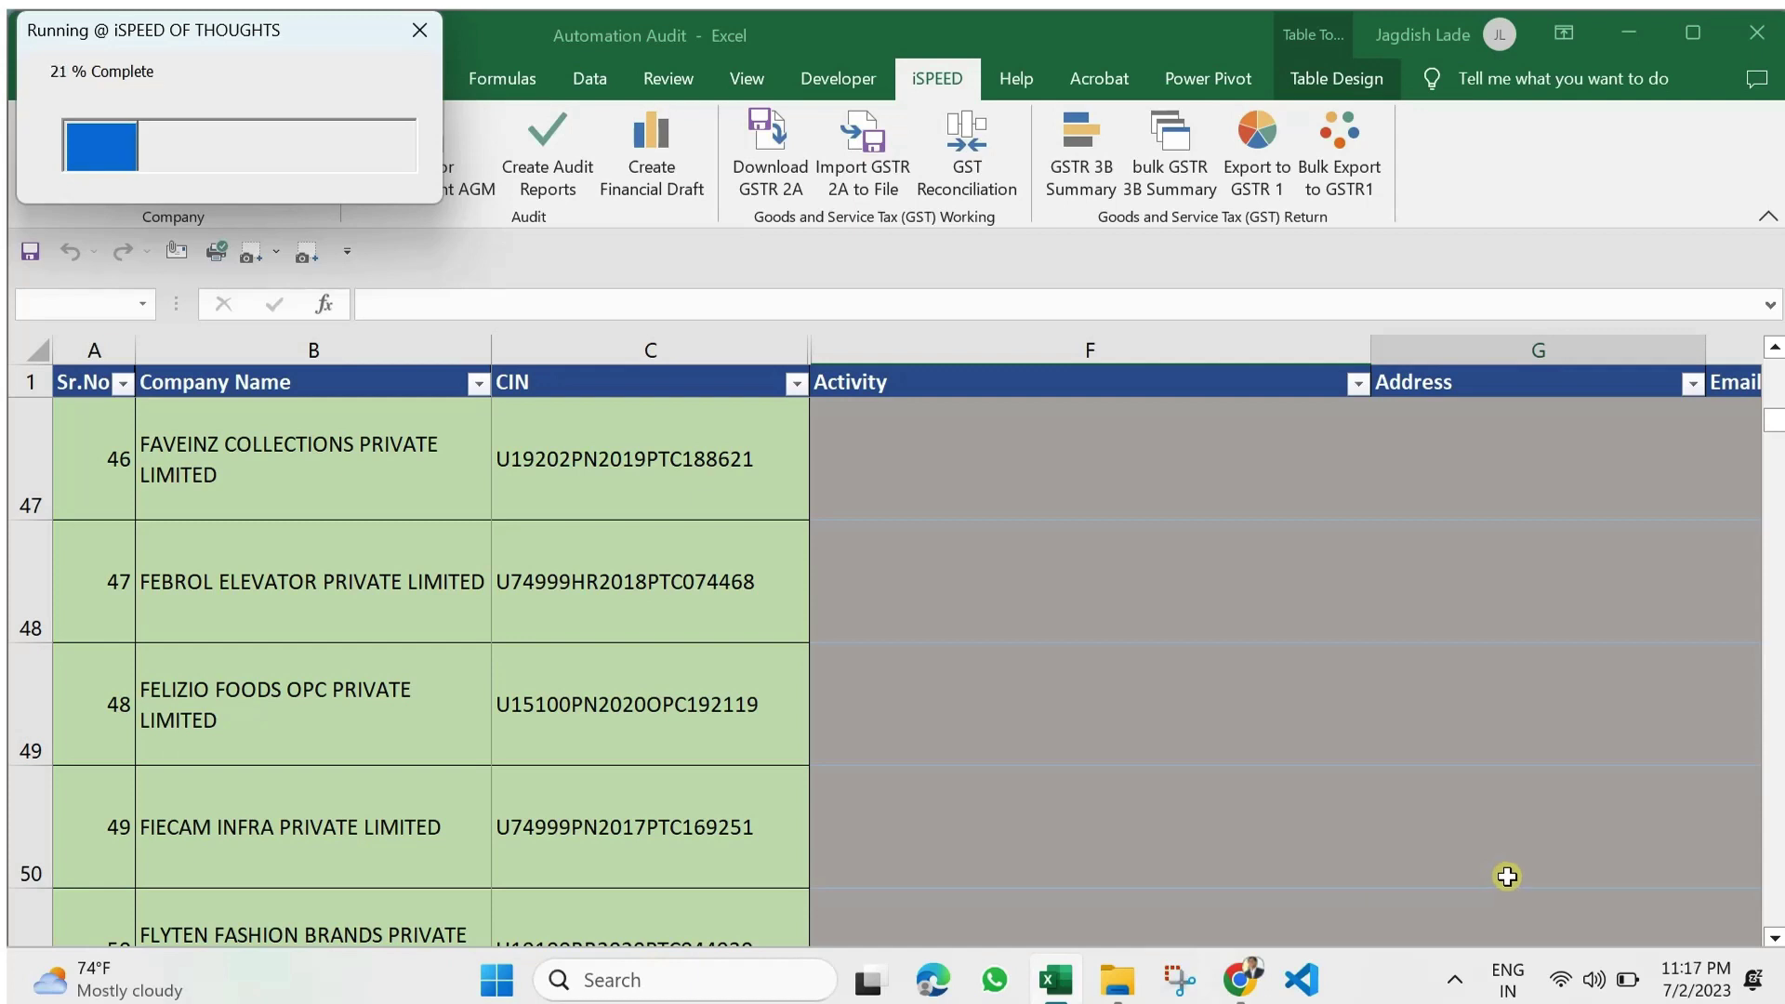
click(1626, 816)
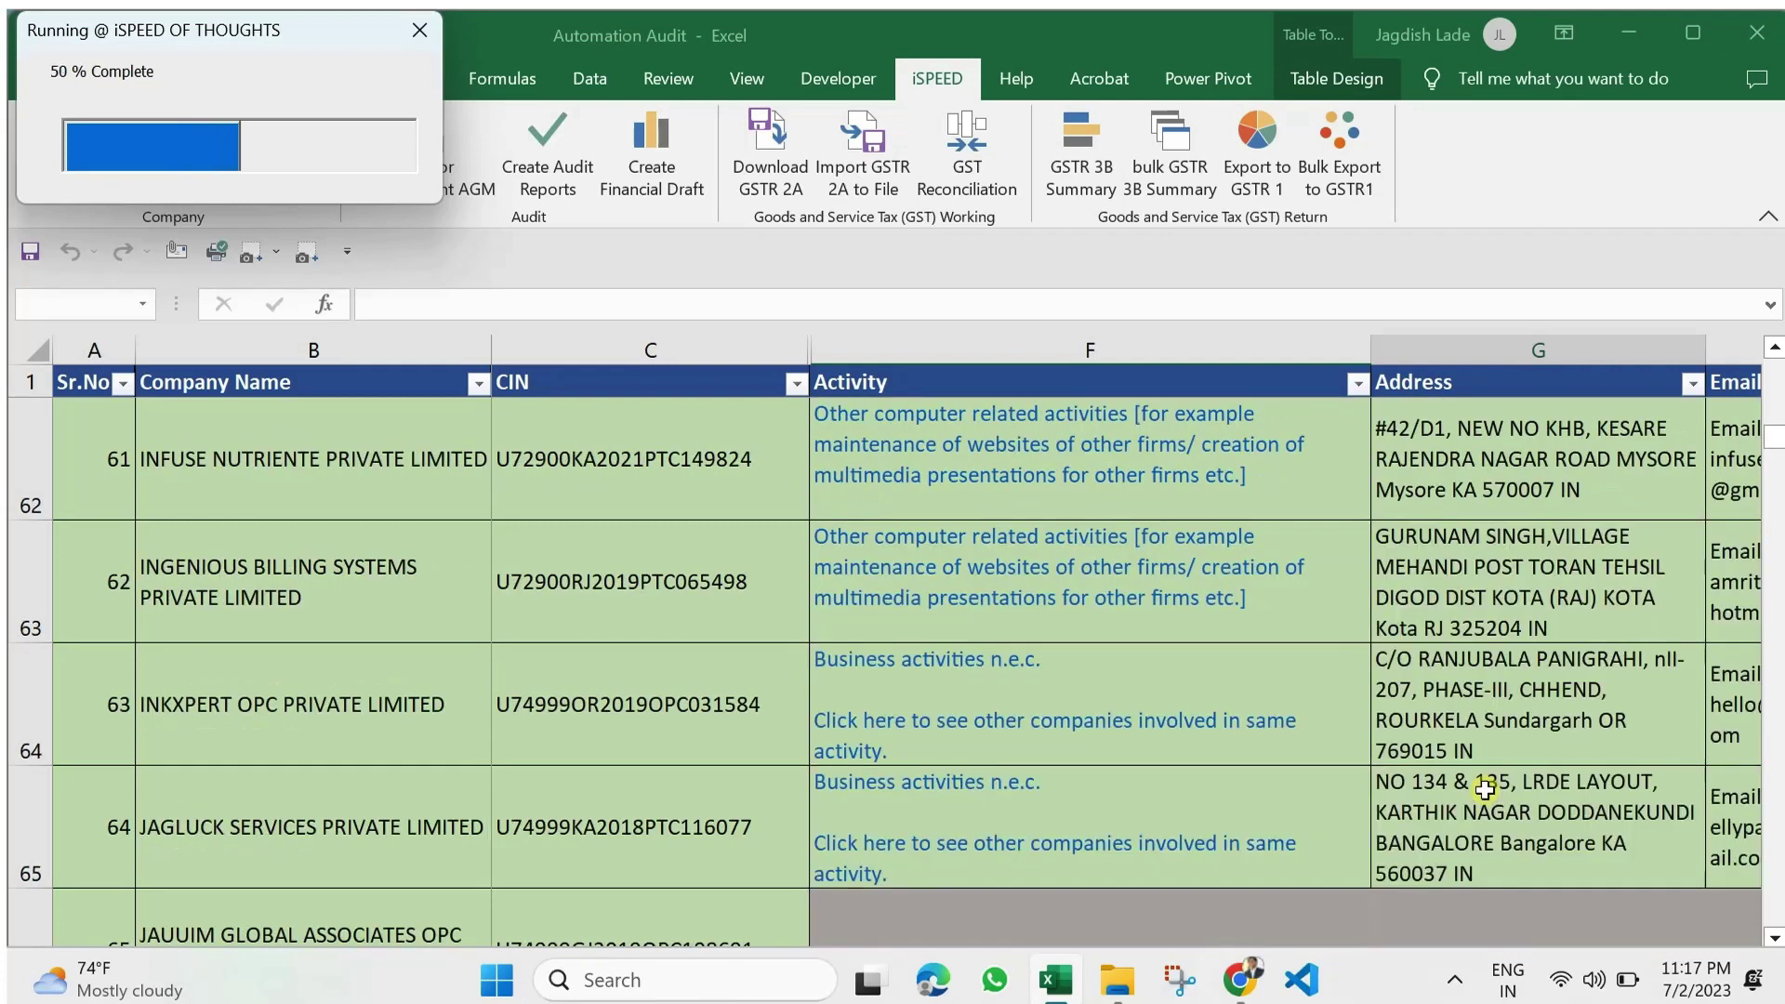
right_click(1394, 978)
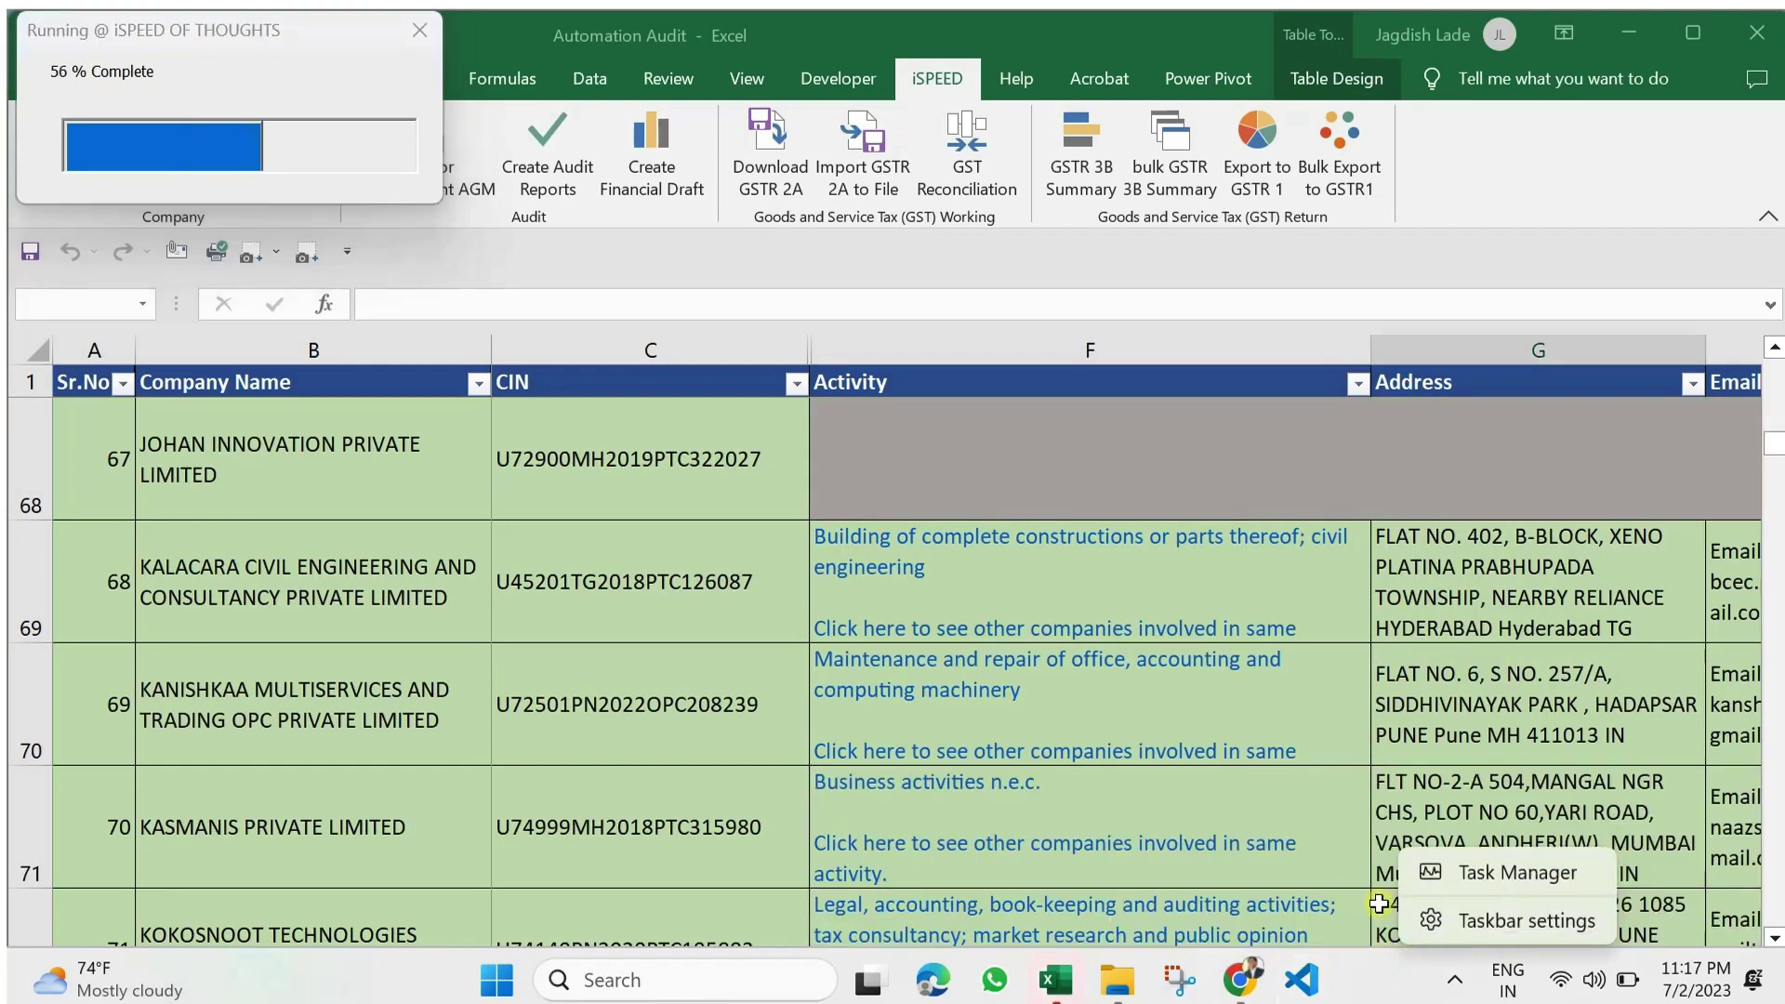
click(1473, 924)
key(alt+F4)
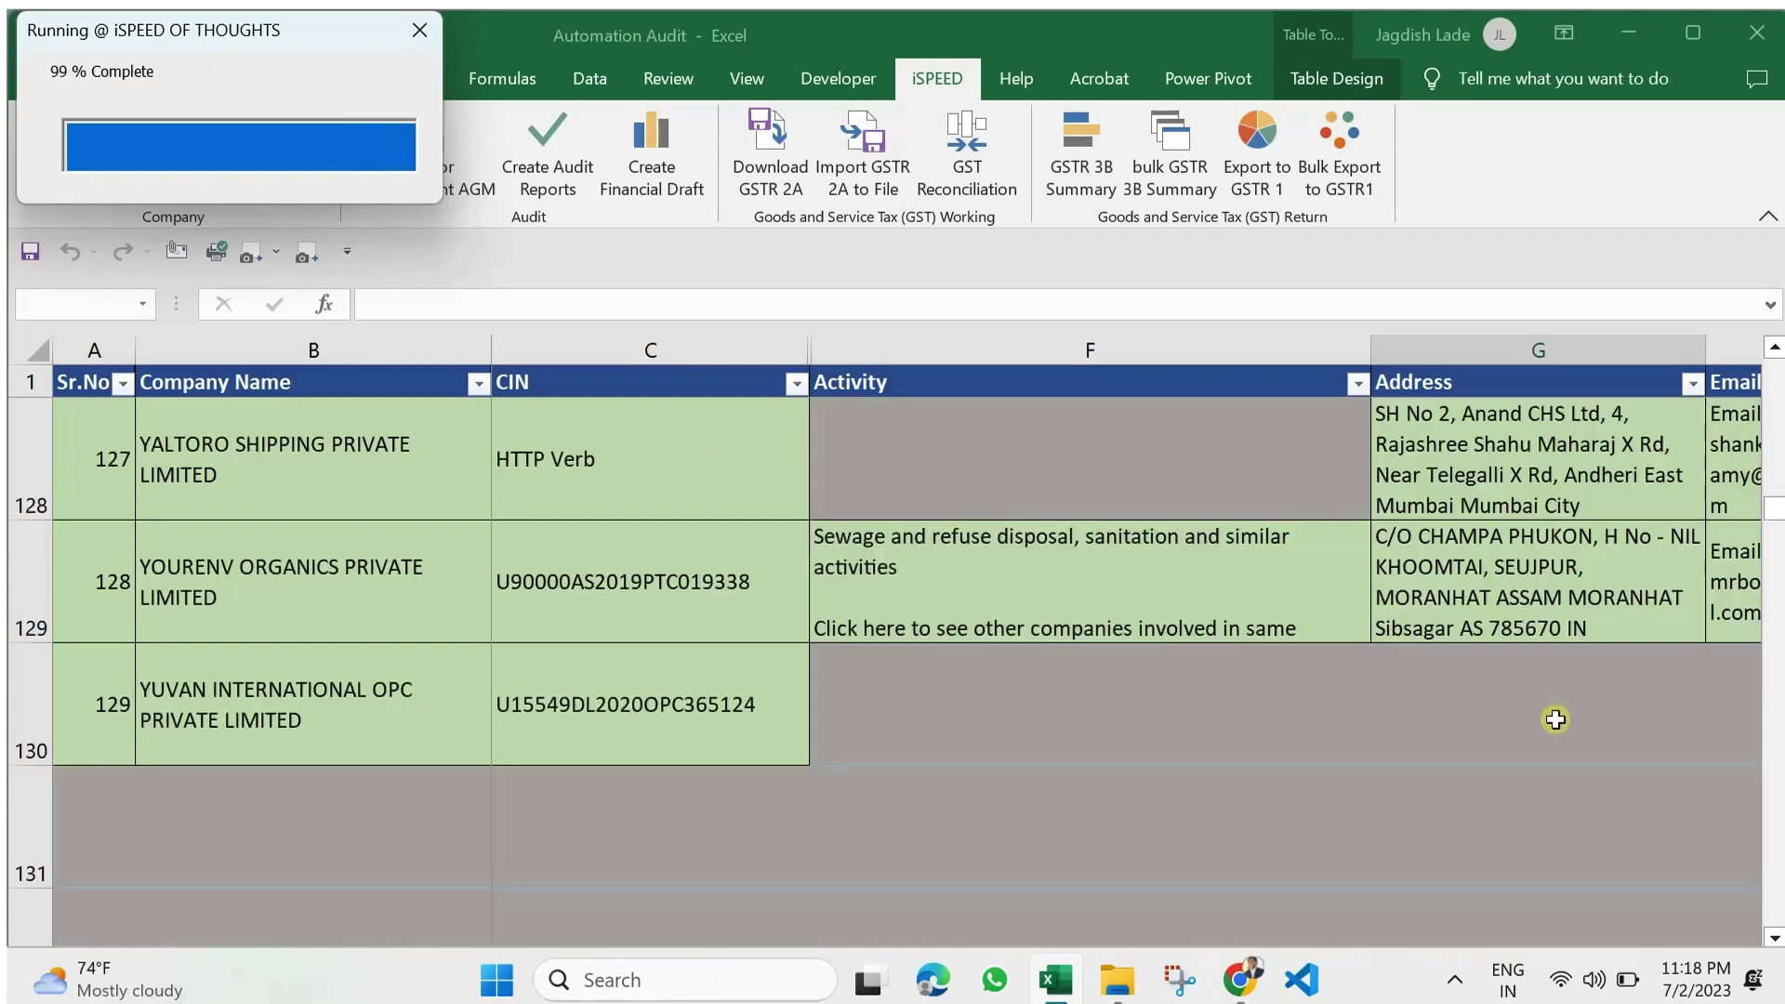
Step: Close the completion dialog and examine the imported address, email, incorporation date, capital, status and balance sheet columns up to the first company
click(1031, 588)
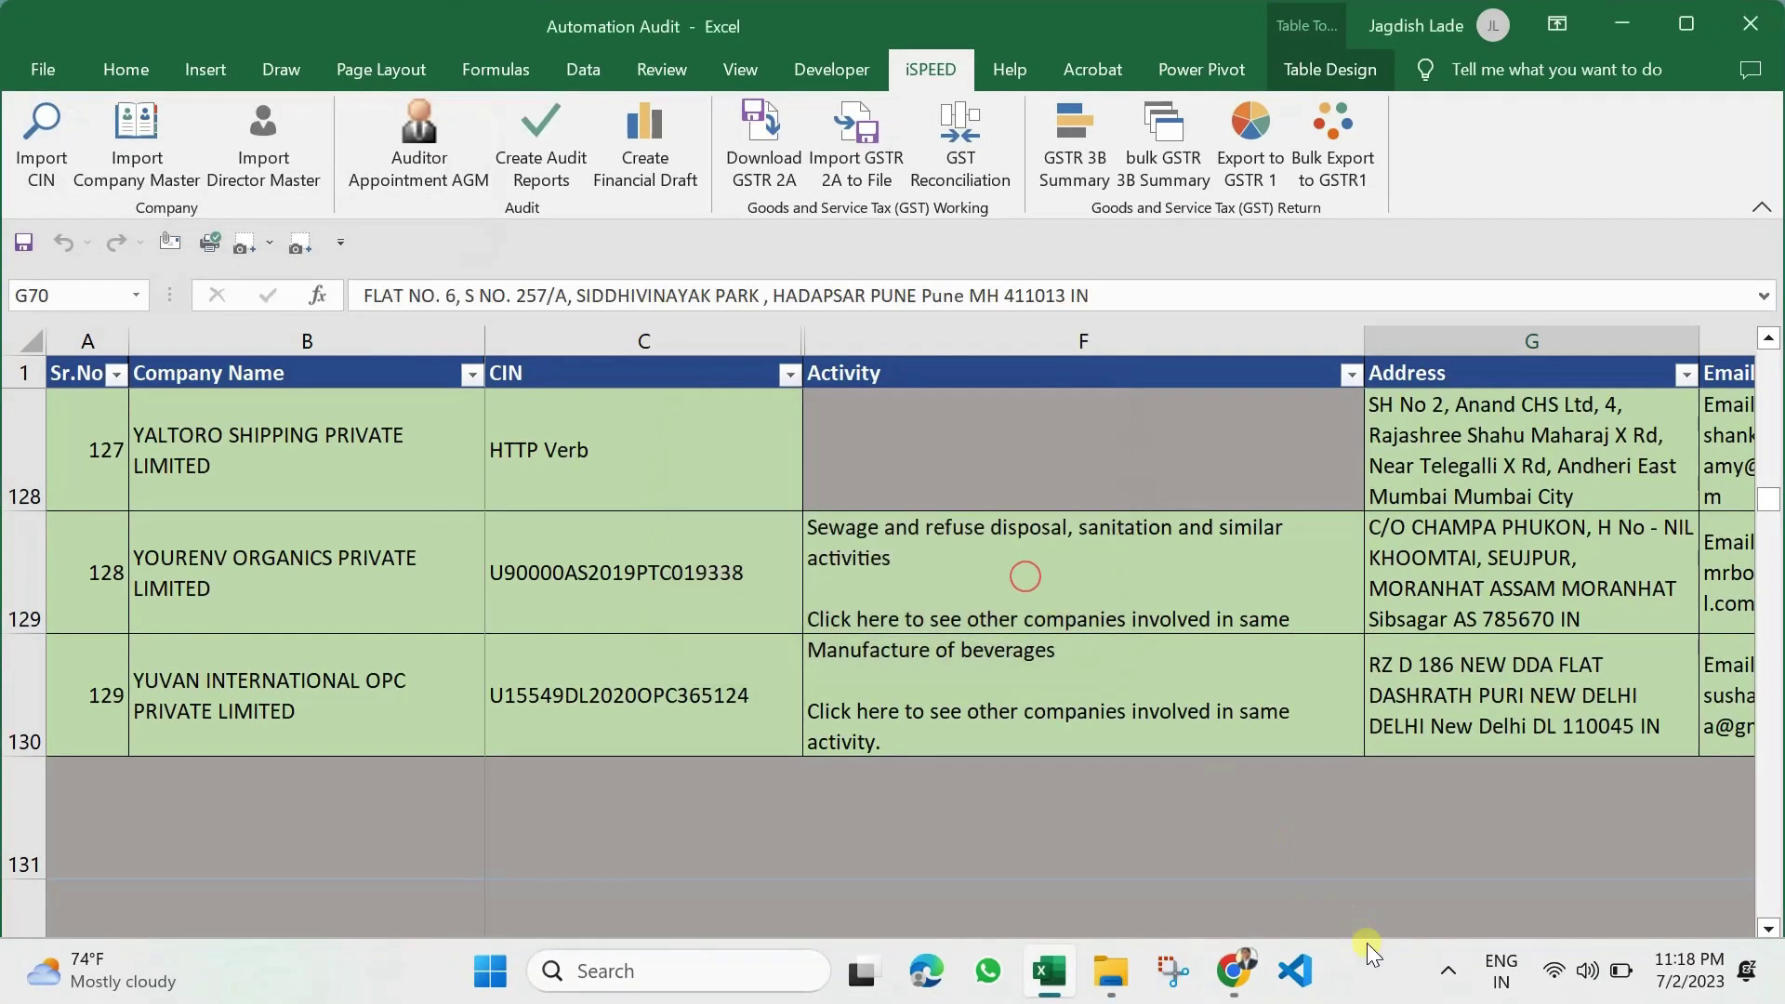
click(1490, 628)
scroll(1490, 630, right, 5)
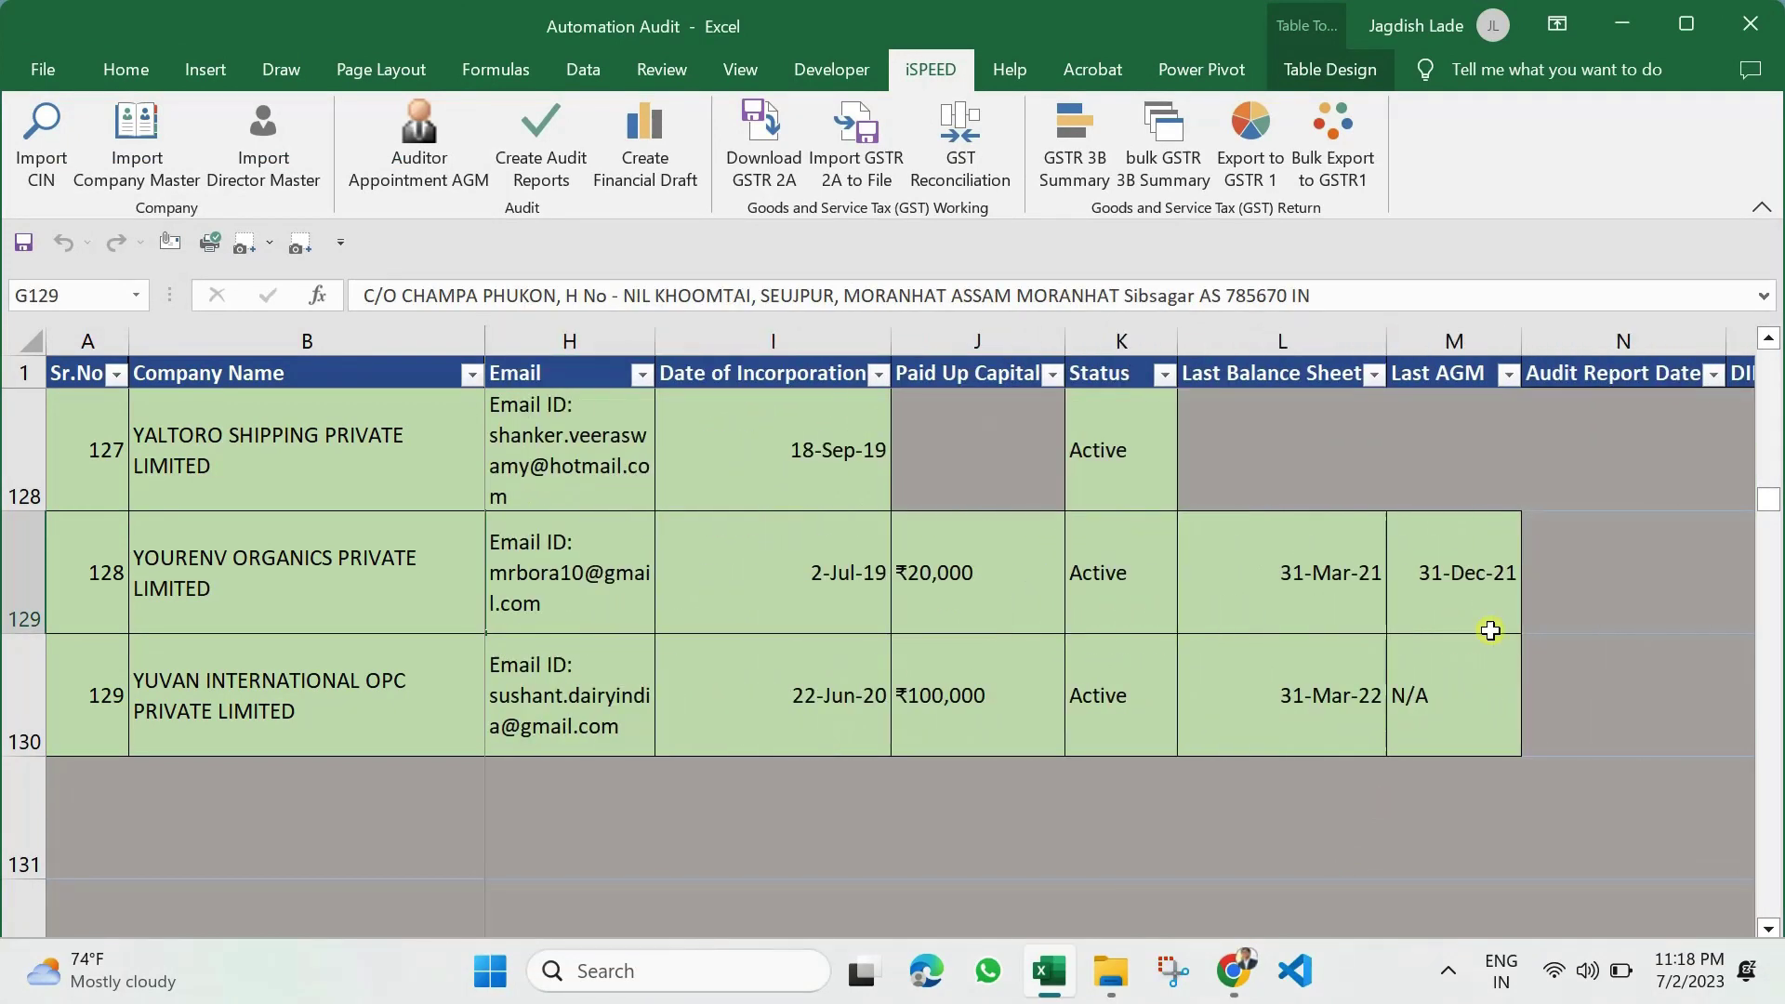
scroll(1490, 630, left, 1)
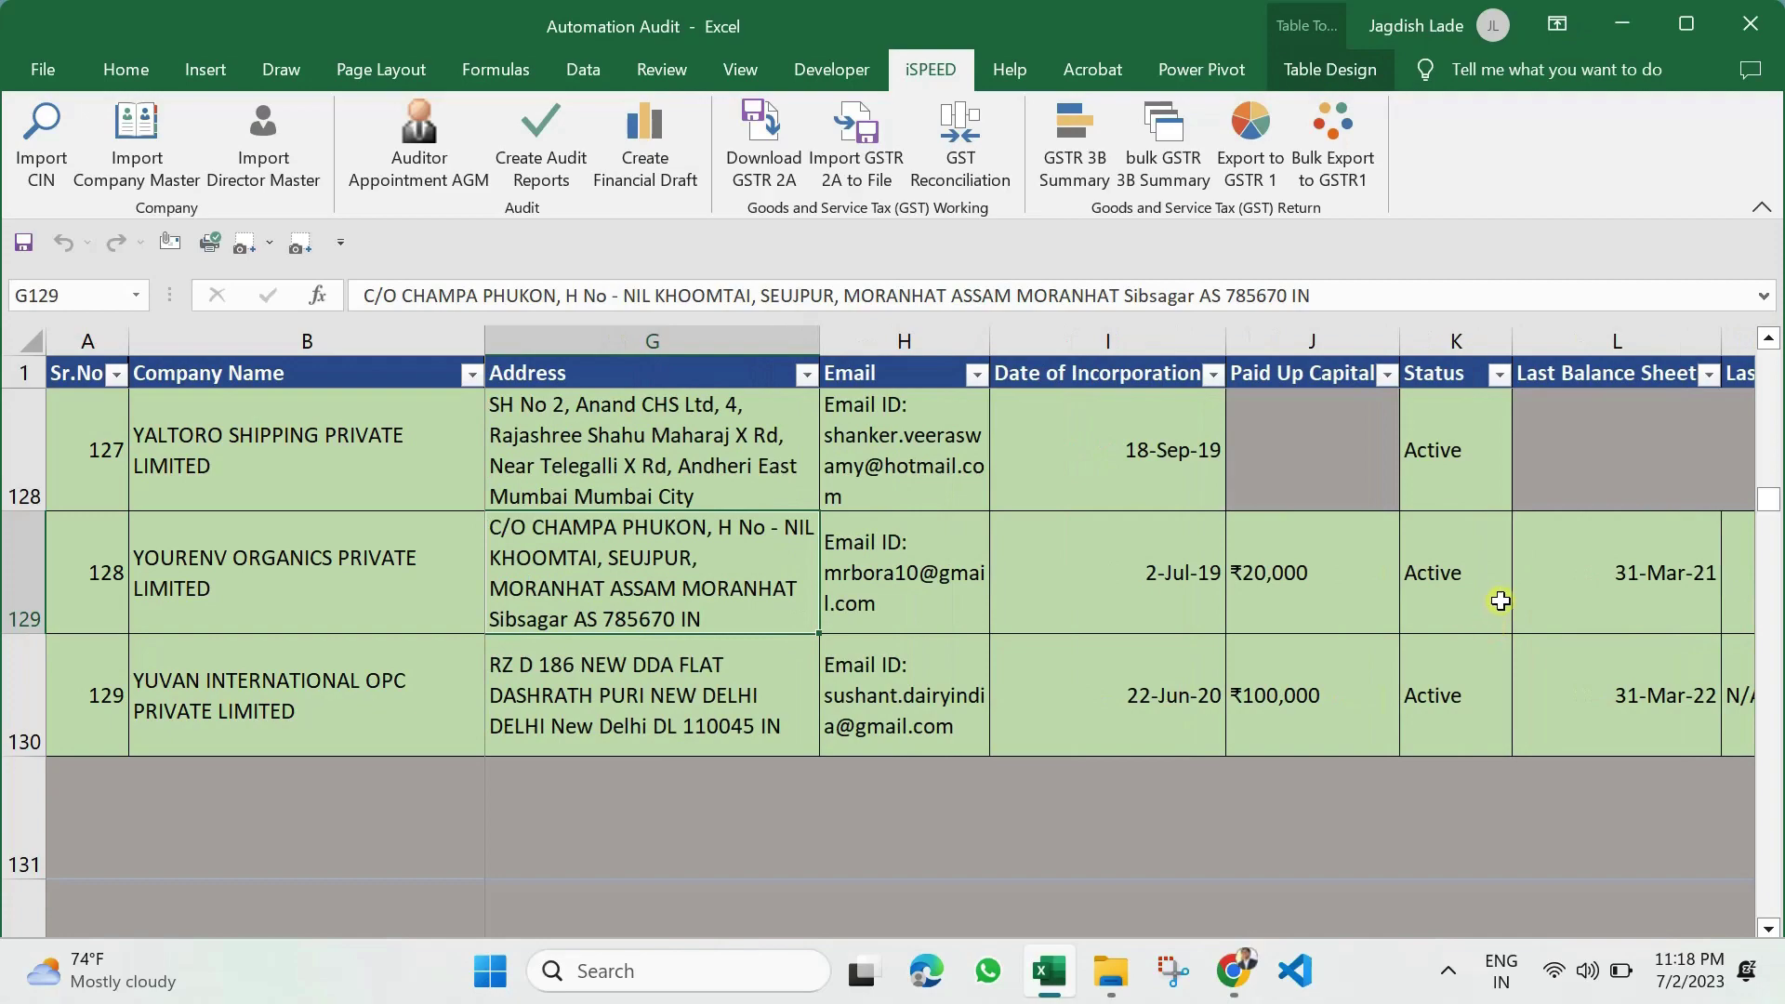
scroll(1497, 600, up, 11)
scroll(1500, 600, up, 20)
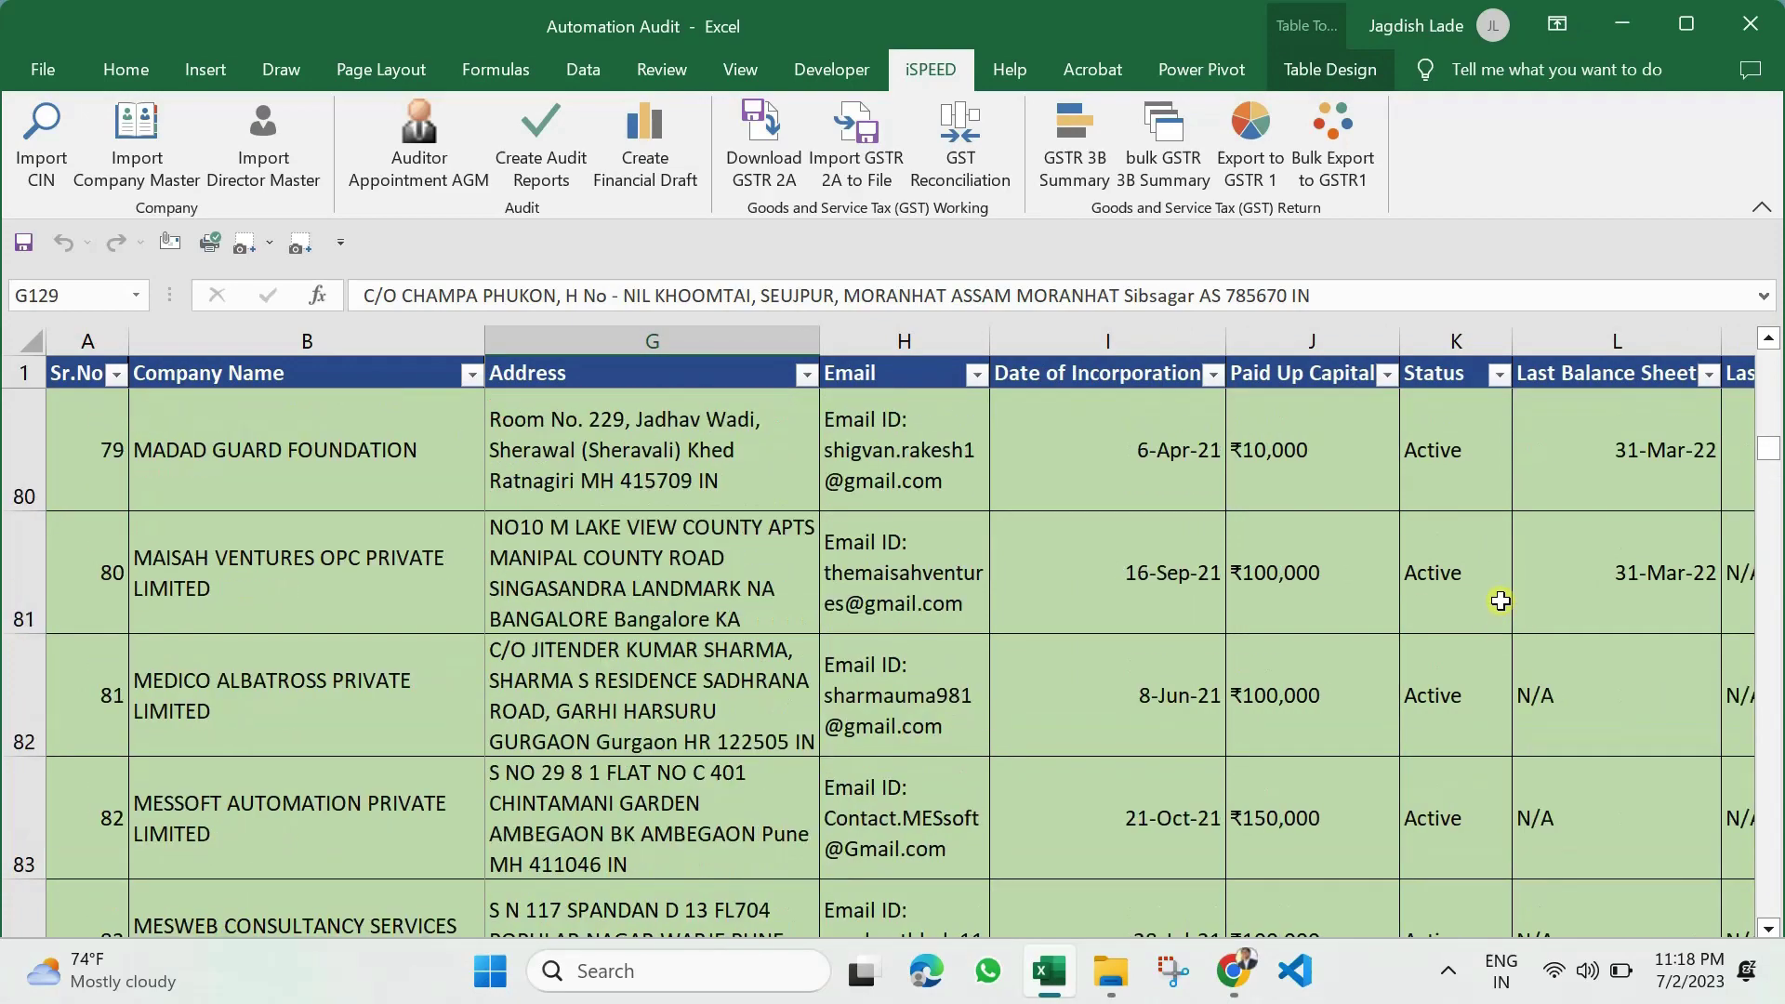
scroll(1501, 601, up, 4)
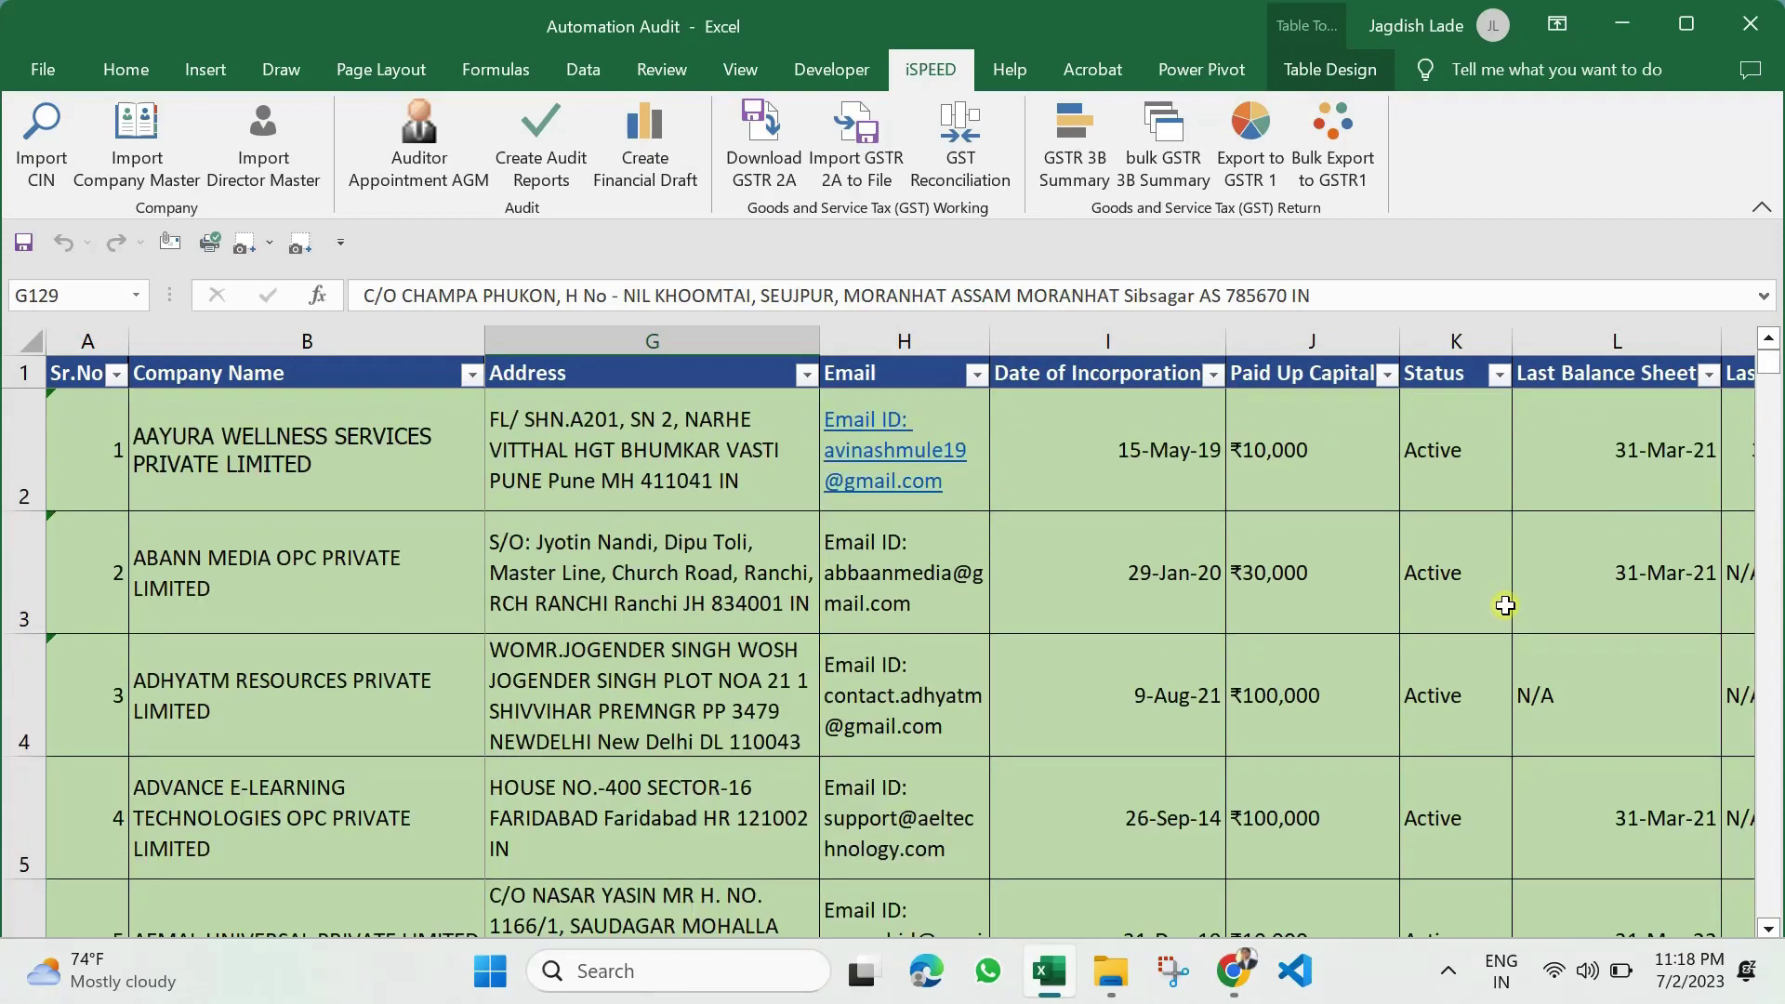
click(1450, 373)
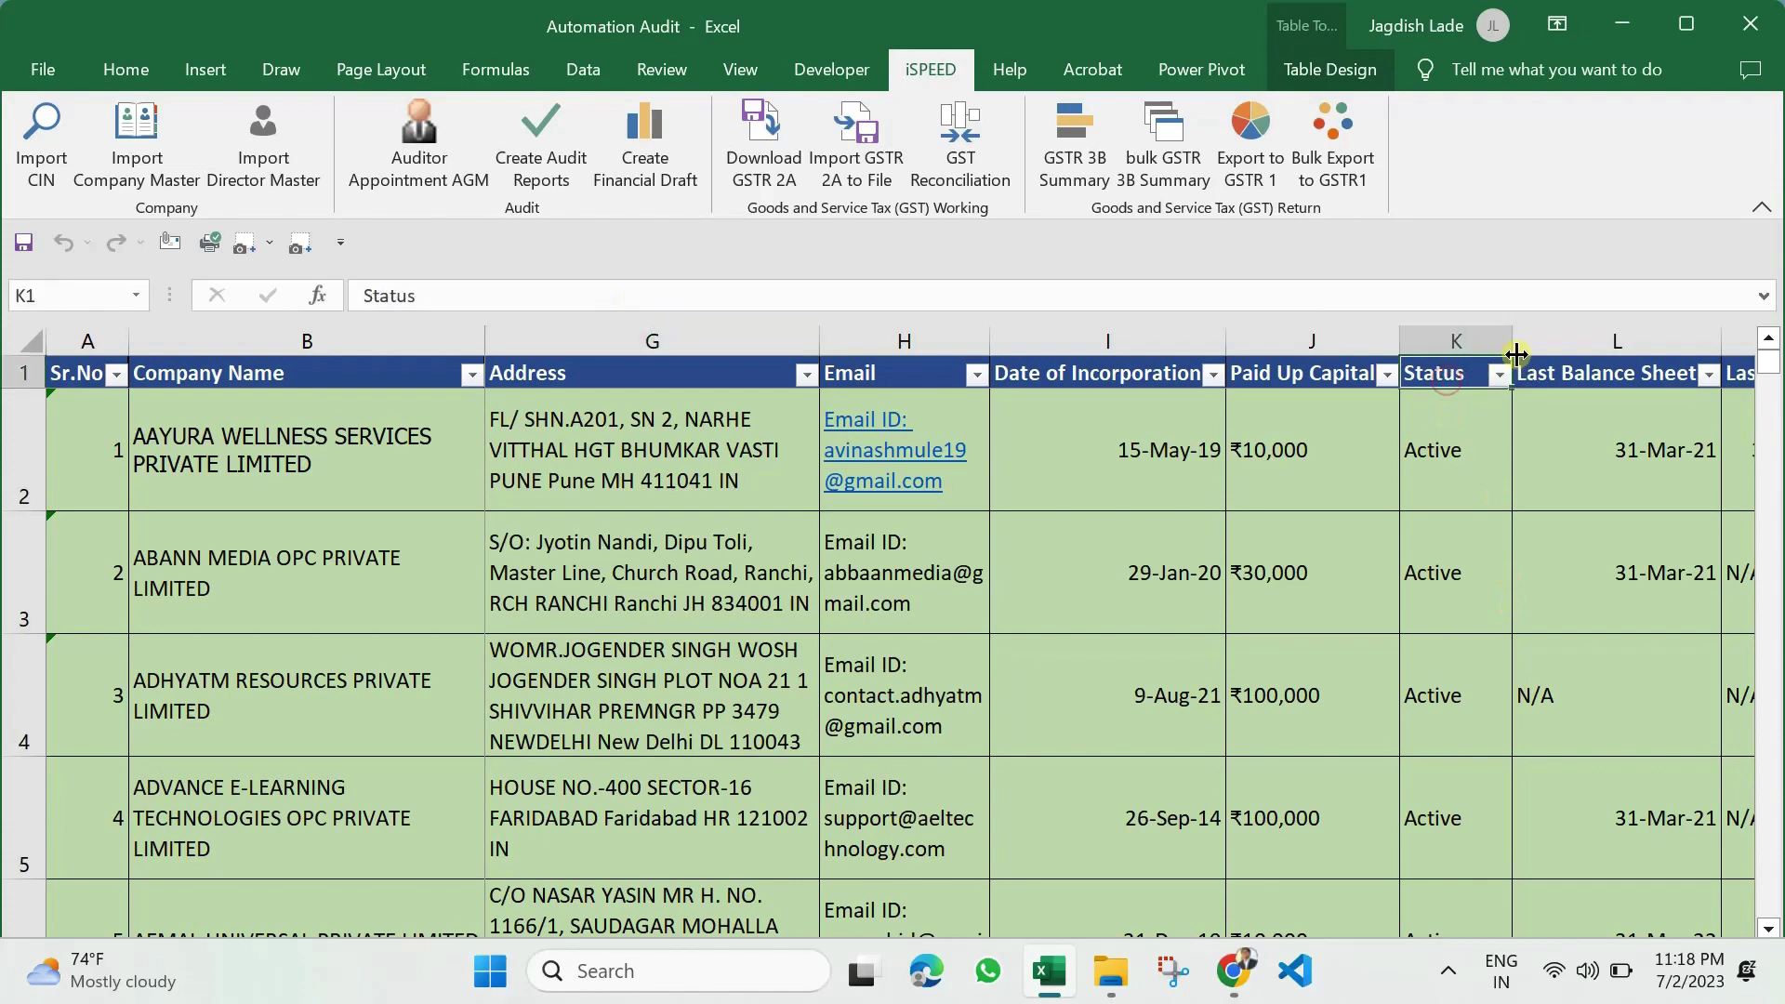
Step: Import the director master data for all listed companies into the columns from DIN1 onward and close the completion dialog
scroll(1517, 367, right, 6)
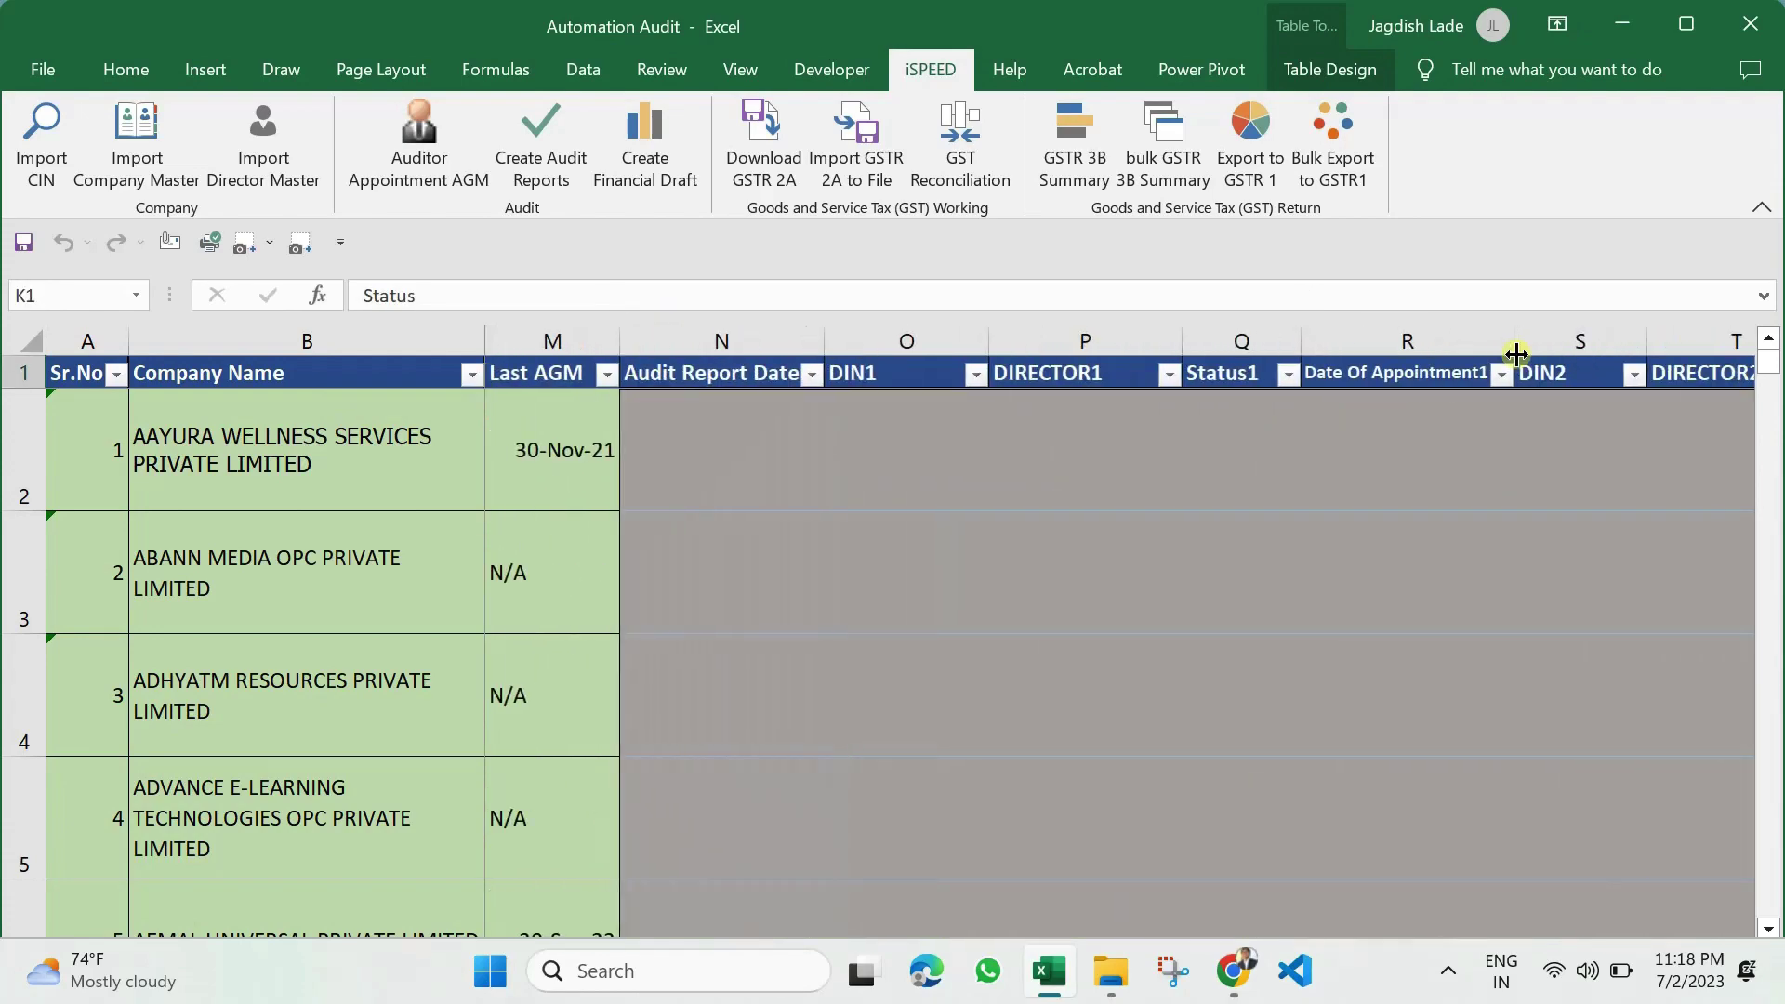
scroll(1516, 354, right, 4)
scroll(1517, 354, left, 5)
scroll(1517, 355, right, 2)
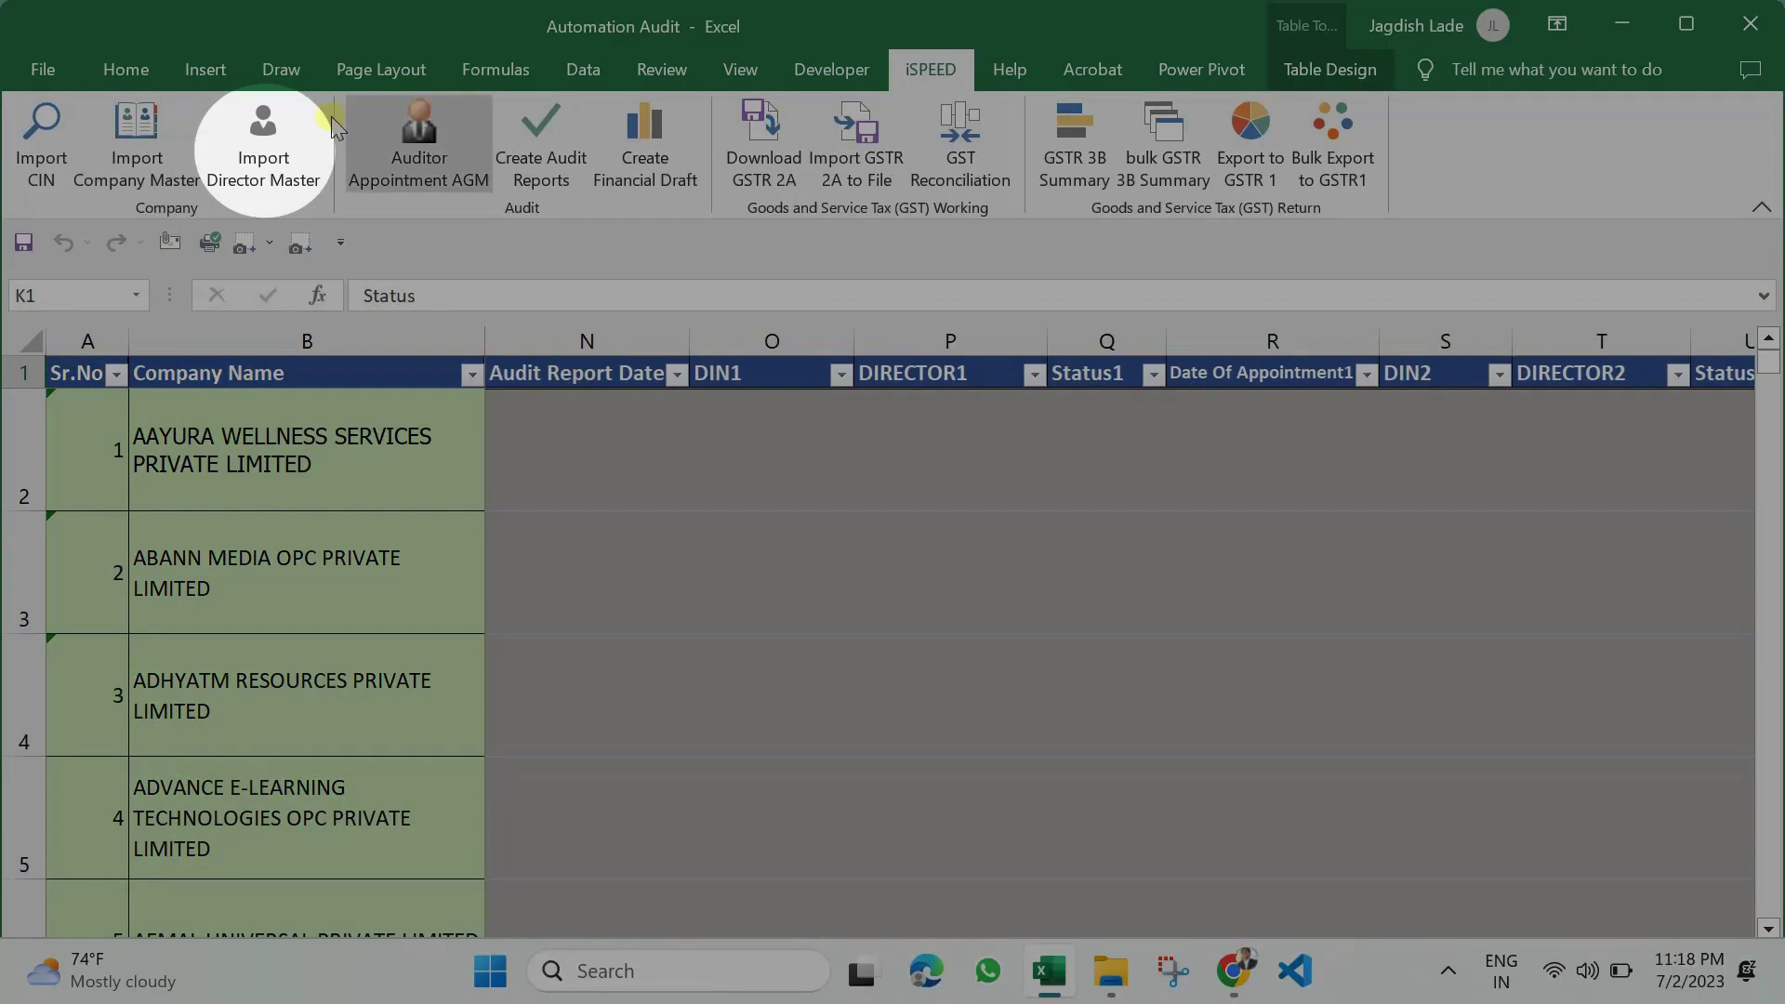
click(263, 148)
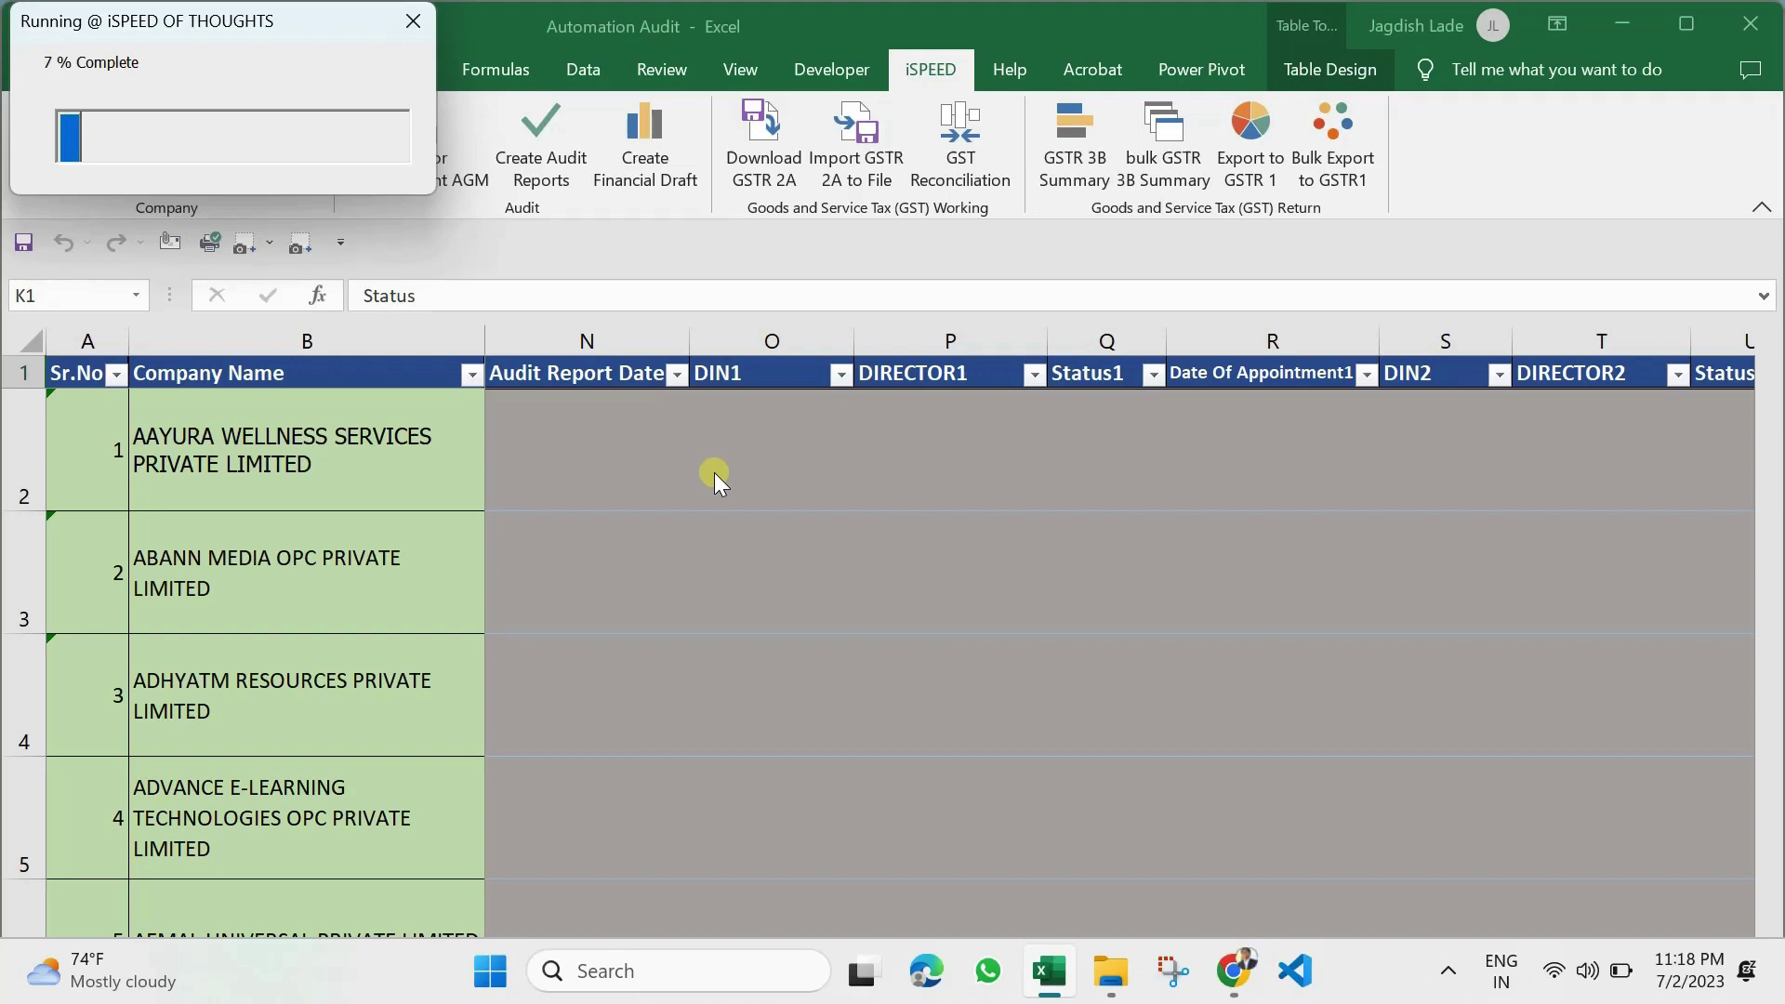
drag(252, 27, 425, 447)
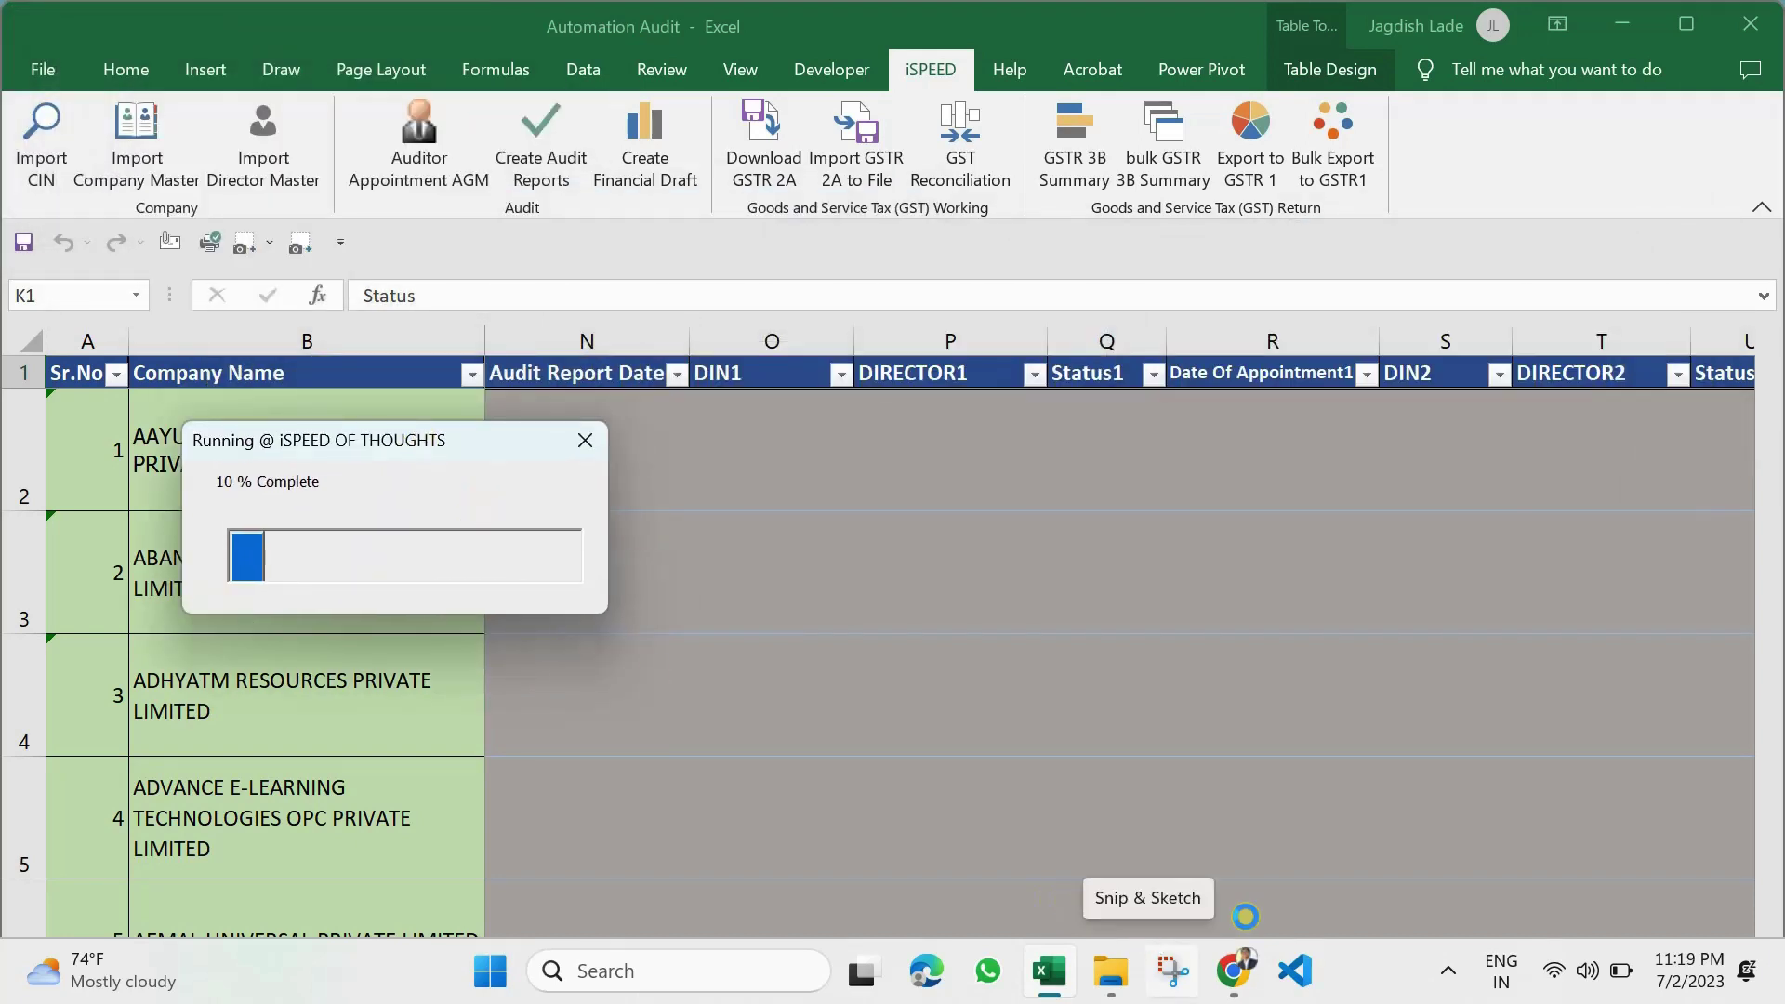
click(1285, 433)
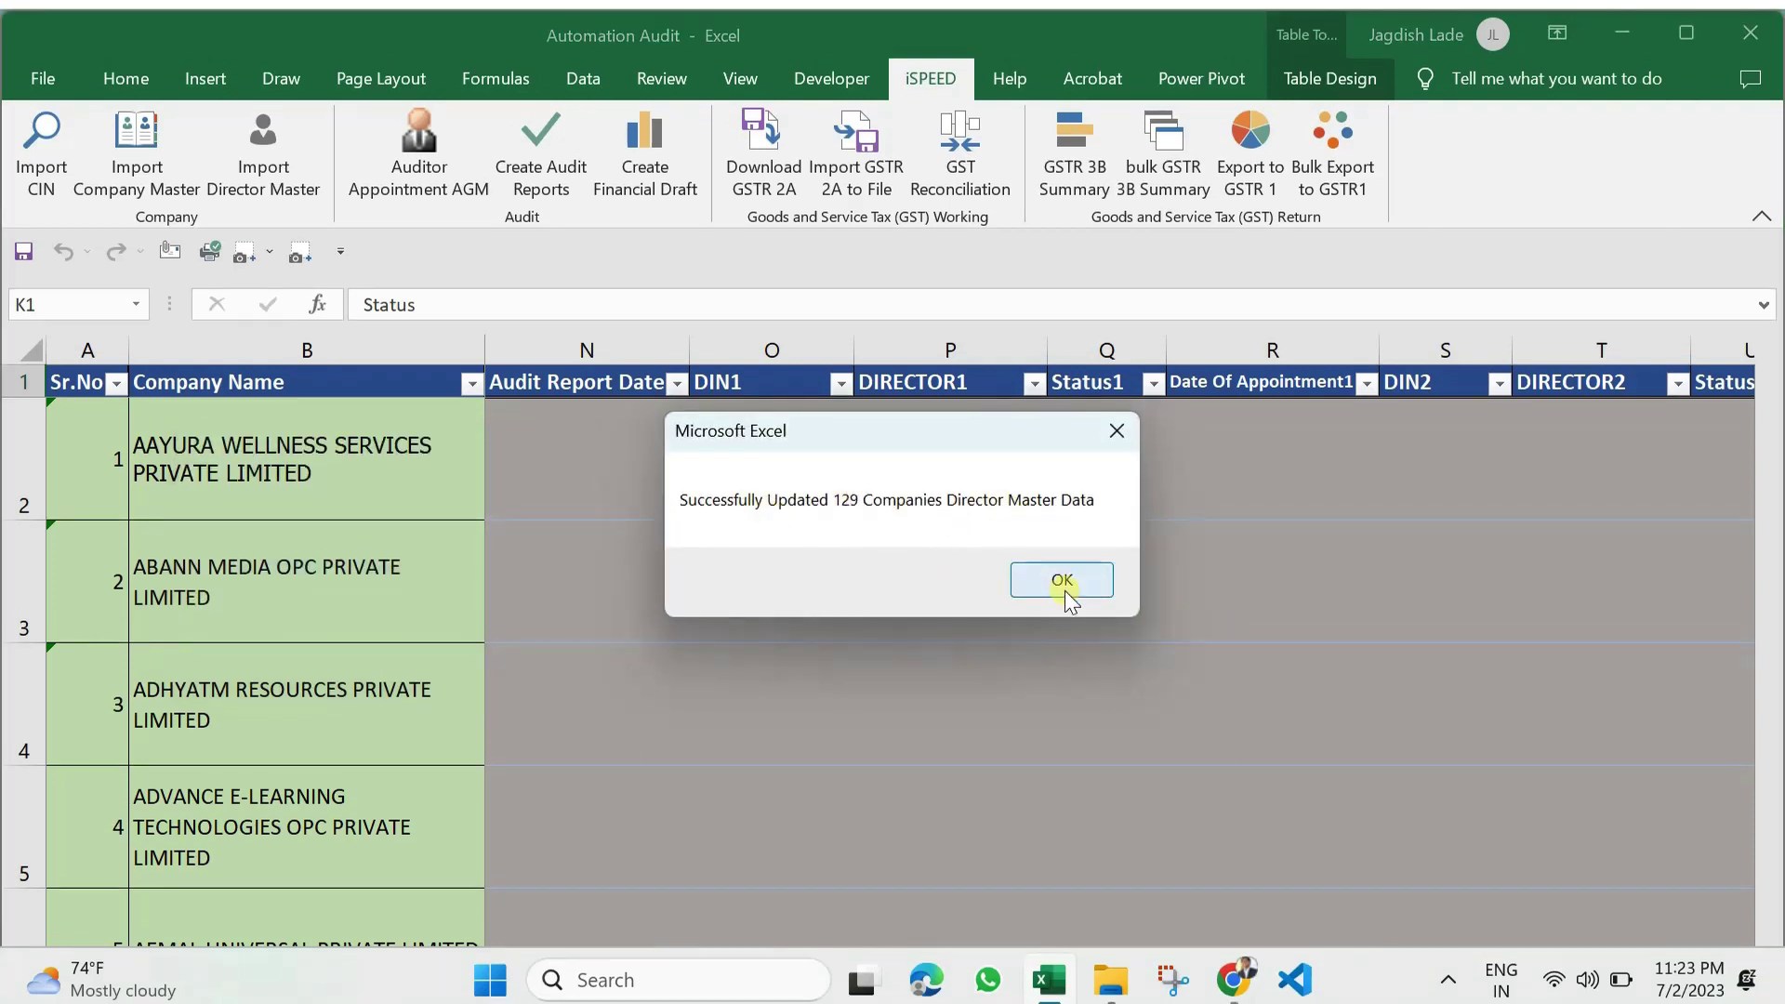
click(1062, 579)
Step: Examine the imported director details down to the last company, including the second and third director columns, and return to the first company
click(1023, 565)
scroll(1310, 837, down, 6)
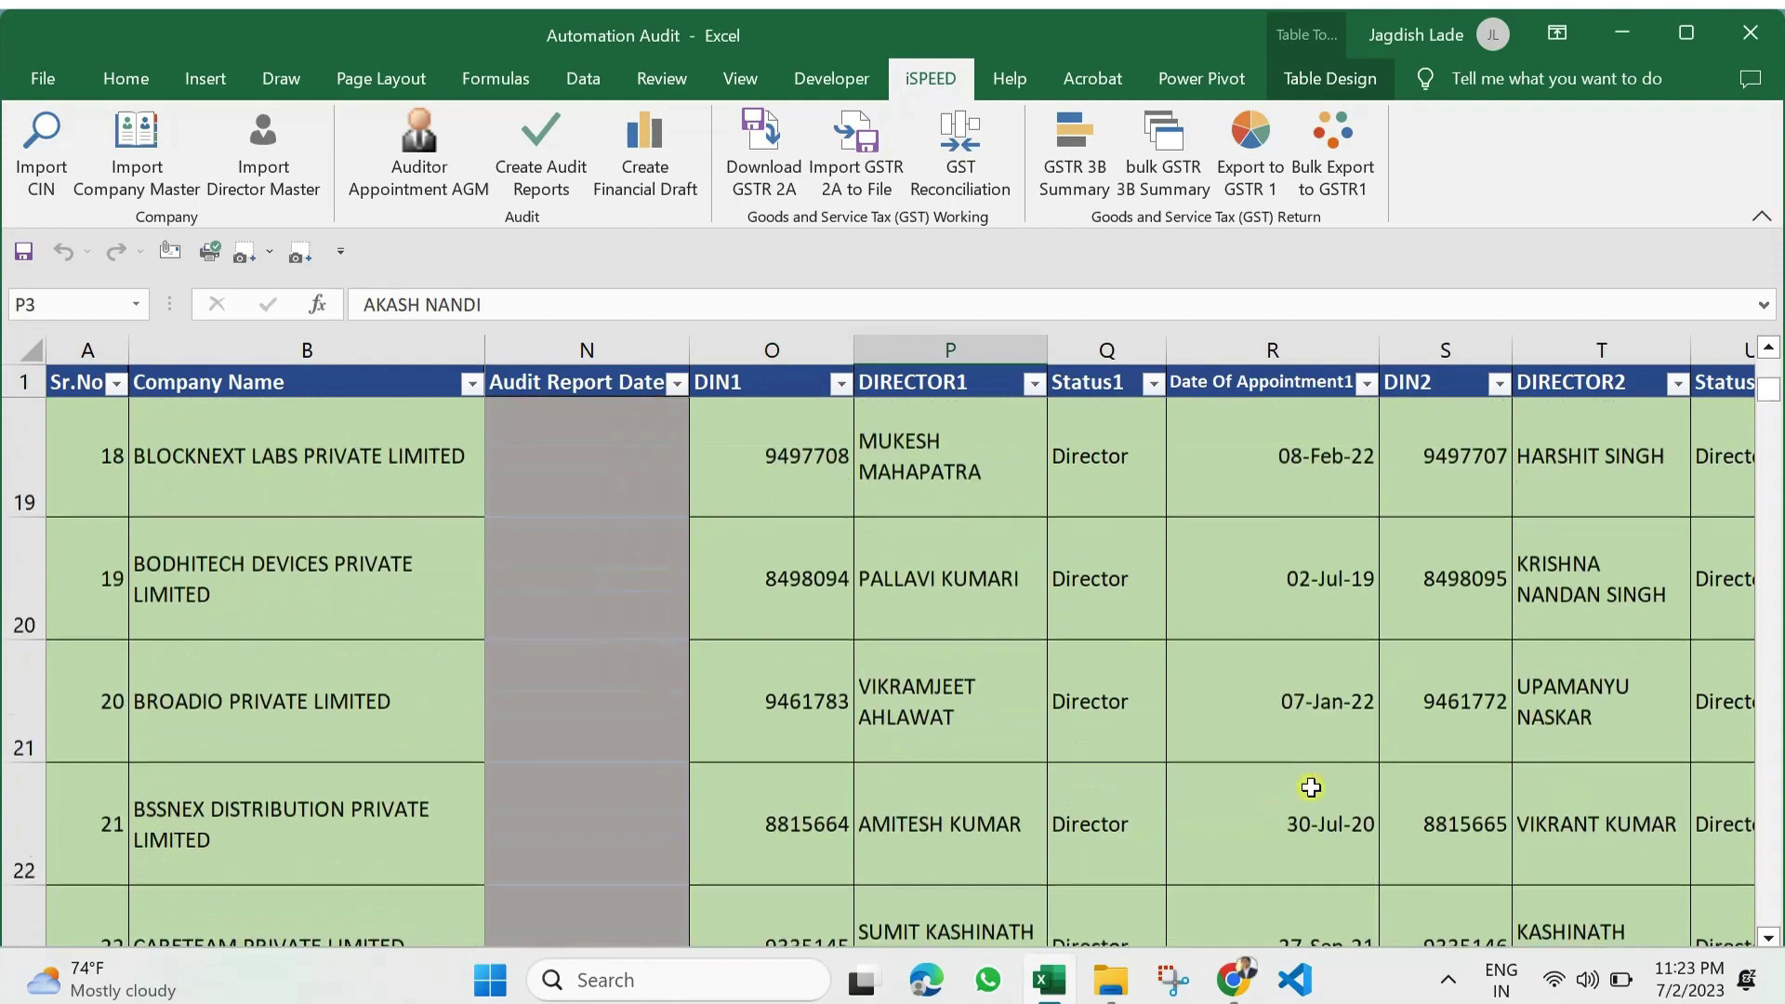
scroll(1310, 787, down, 20)
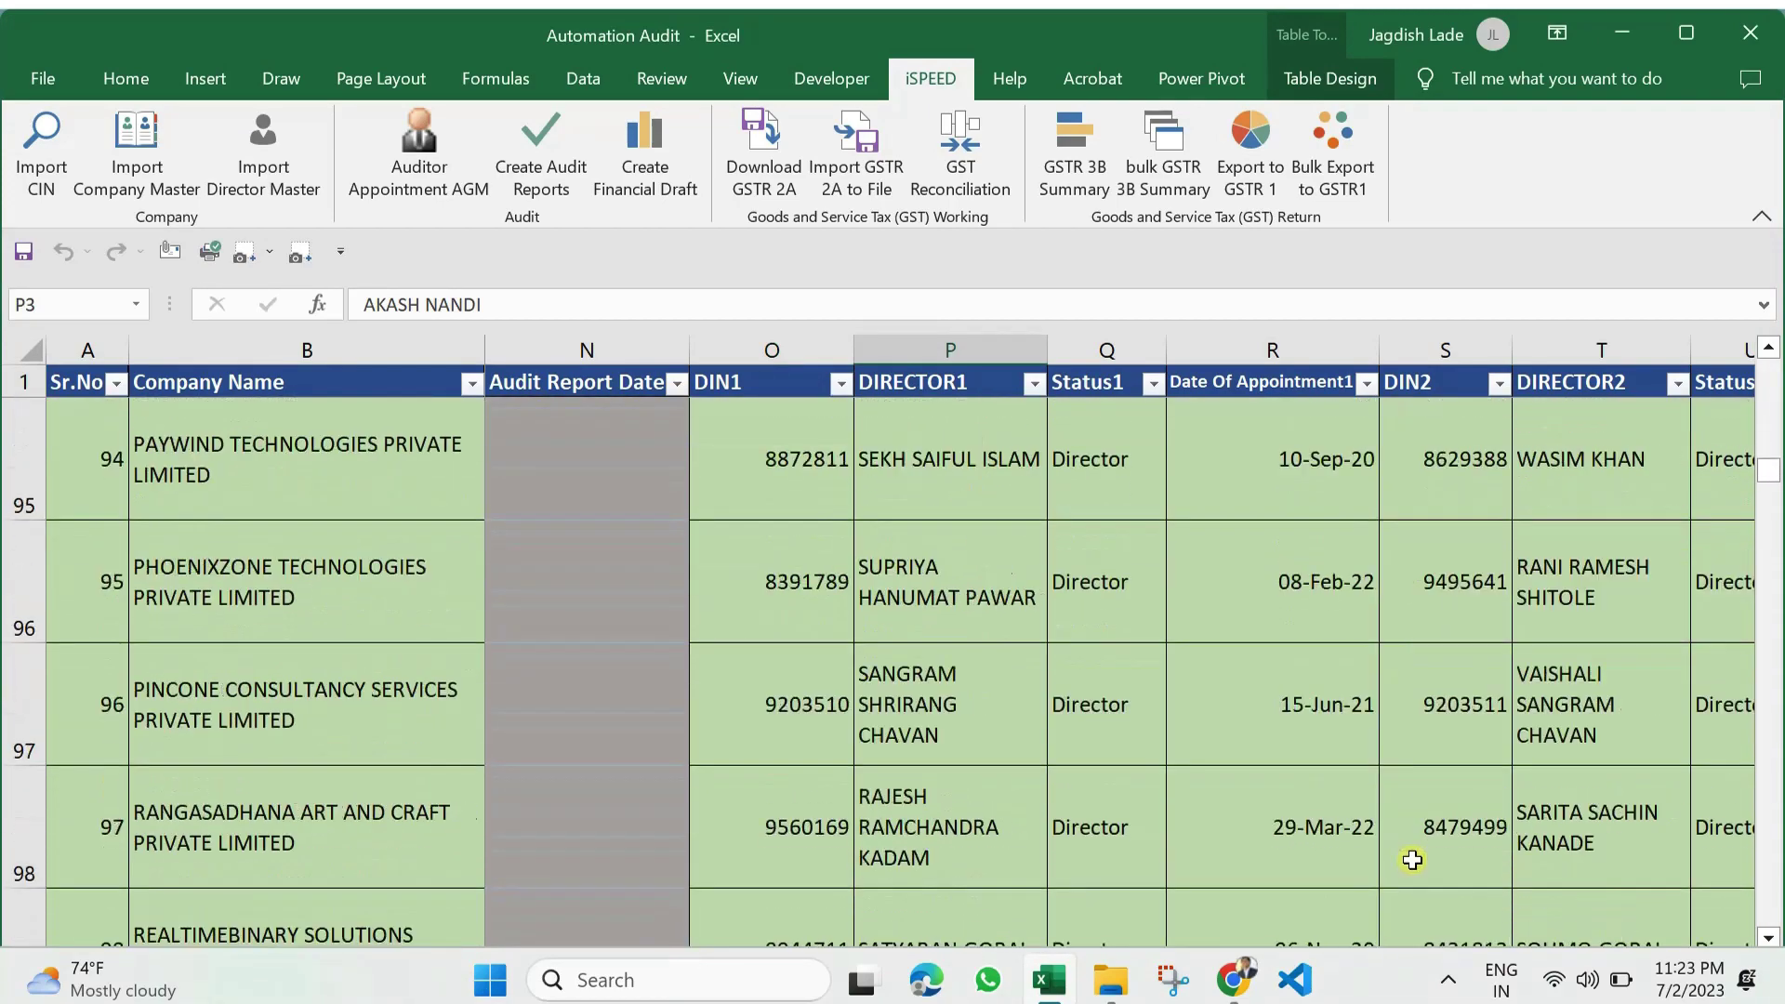
scroll(1412, 860, down, 11)
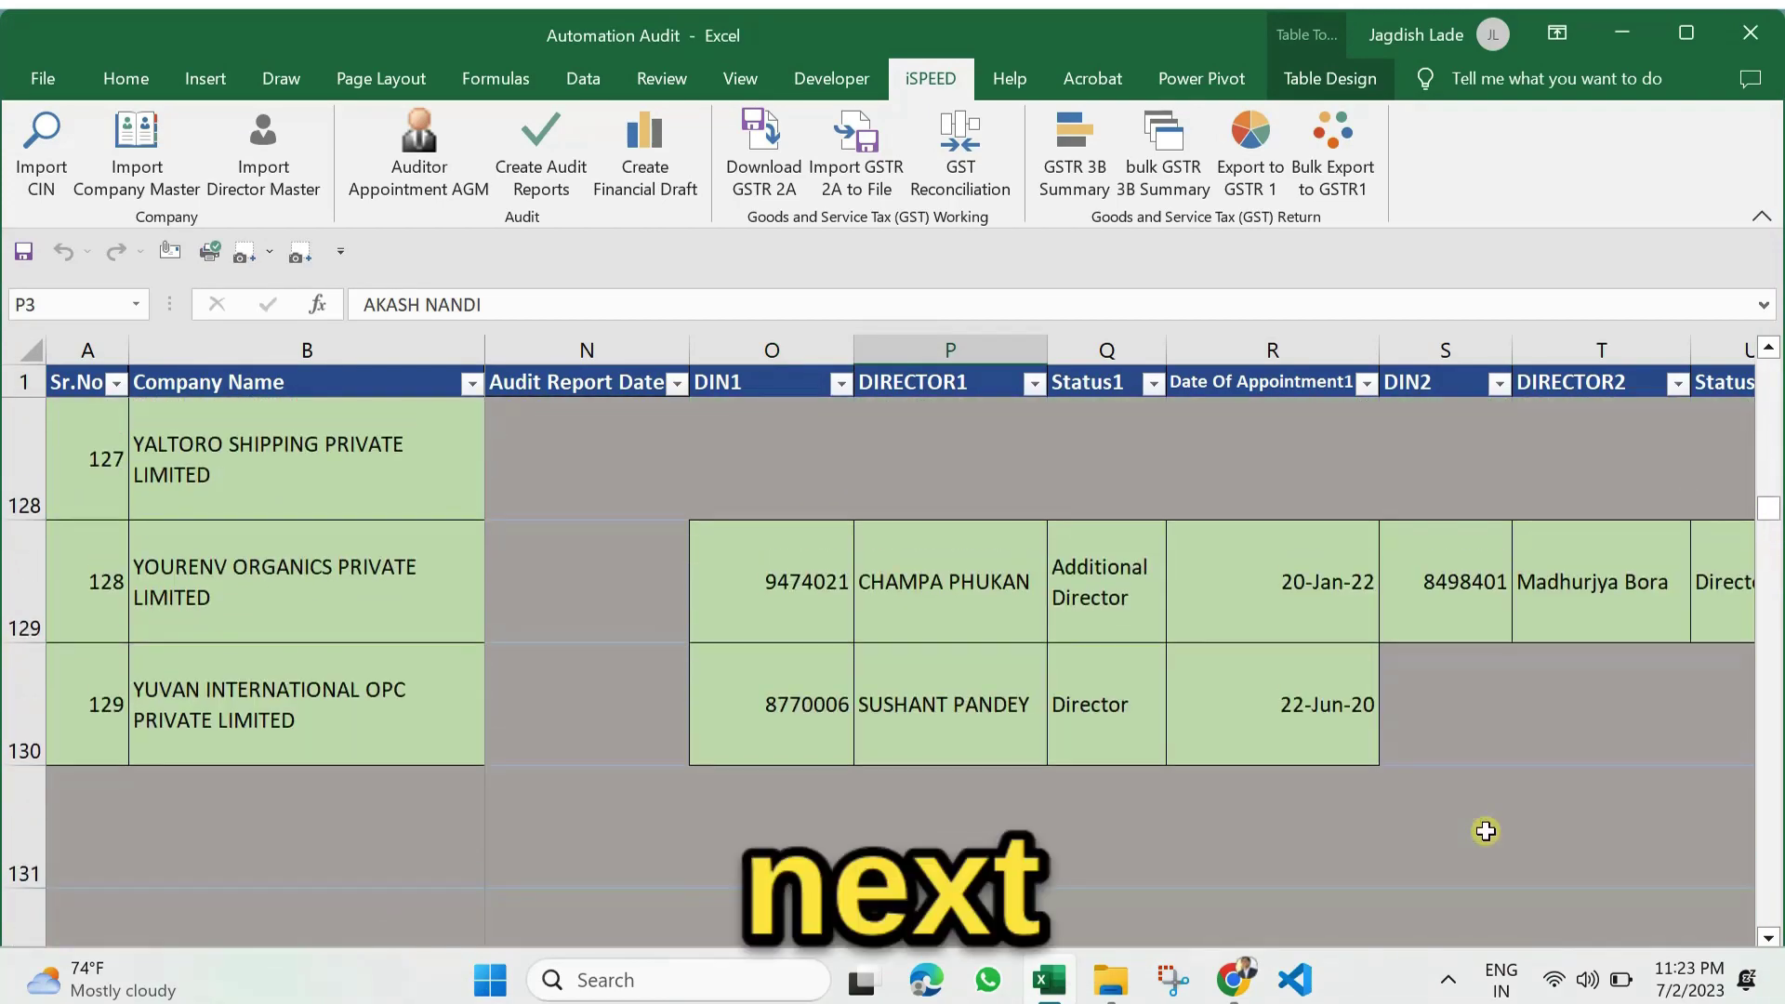
scroll(1485, 830, up, 3)
drag(1768, 509, 1774, 361)
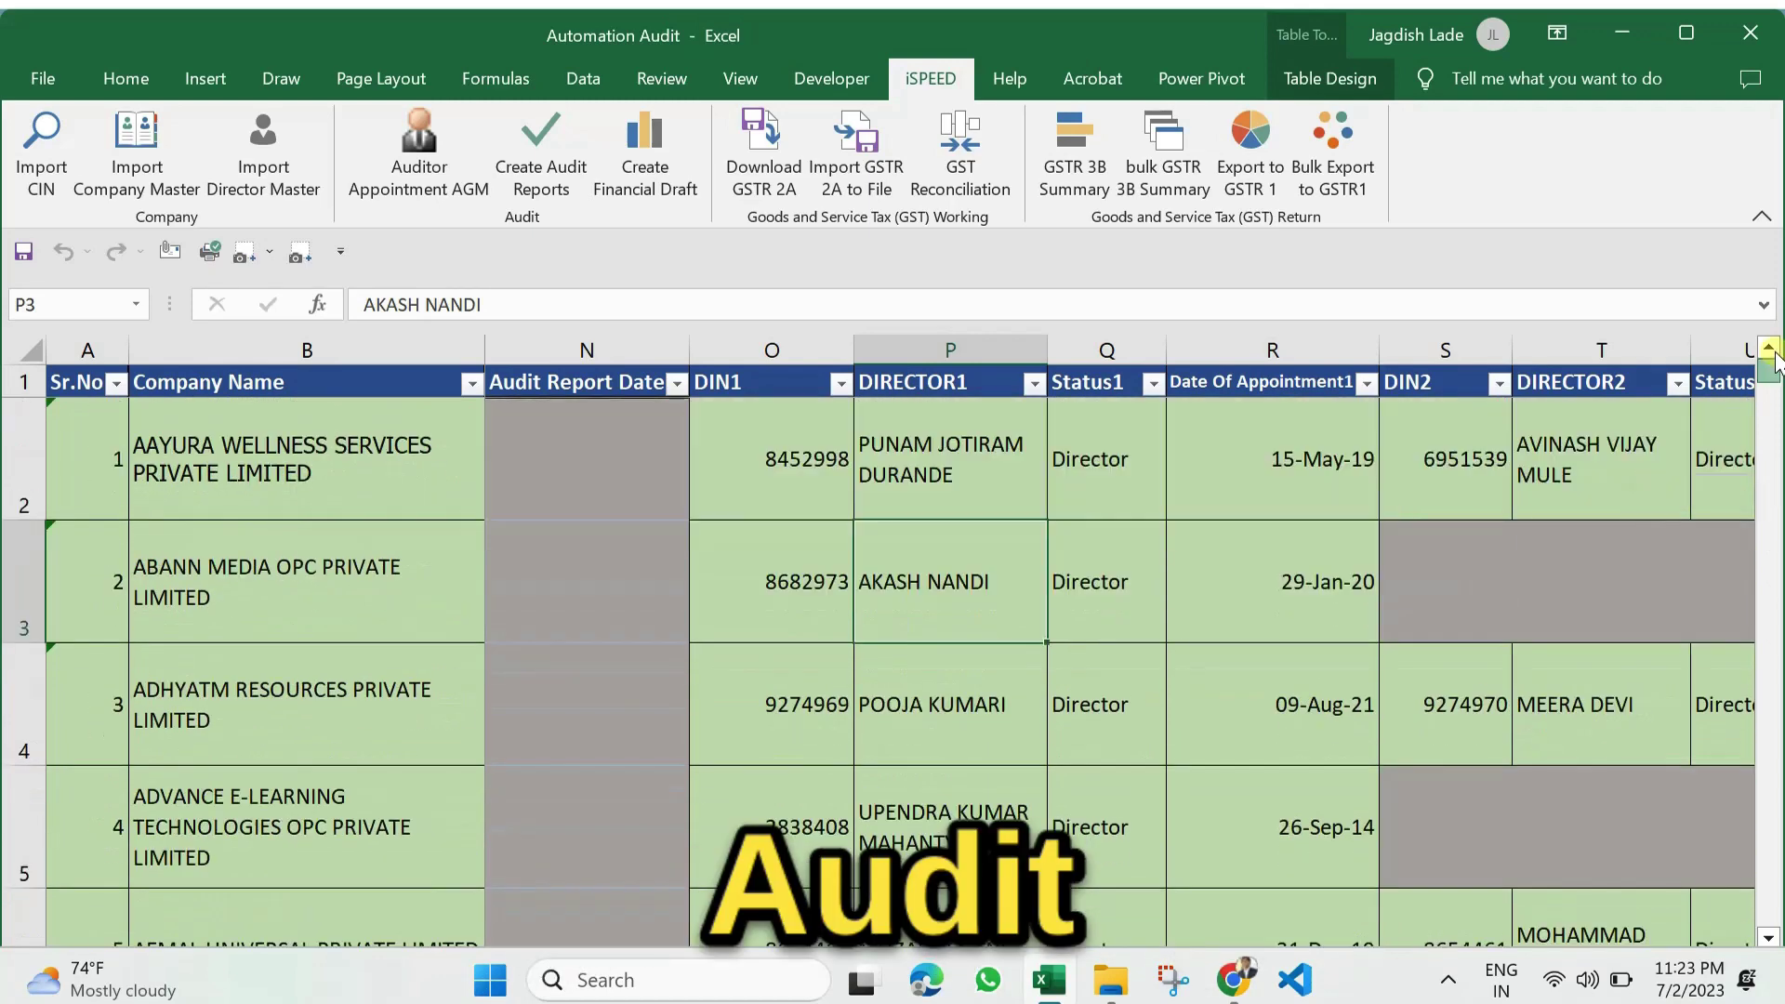
click(930, 493)
click(1390, 488)
scroll(1447, 490, right, 4)
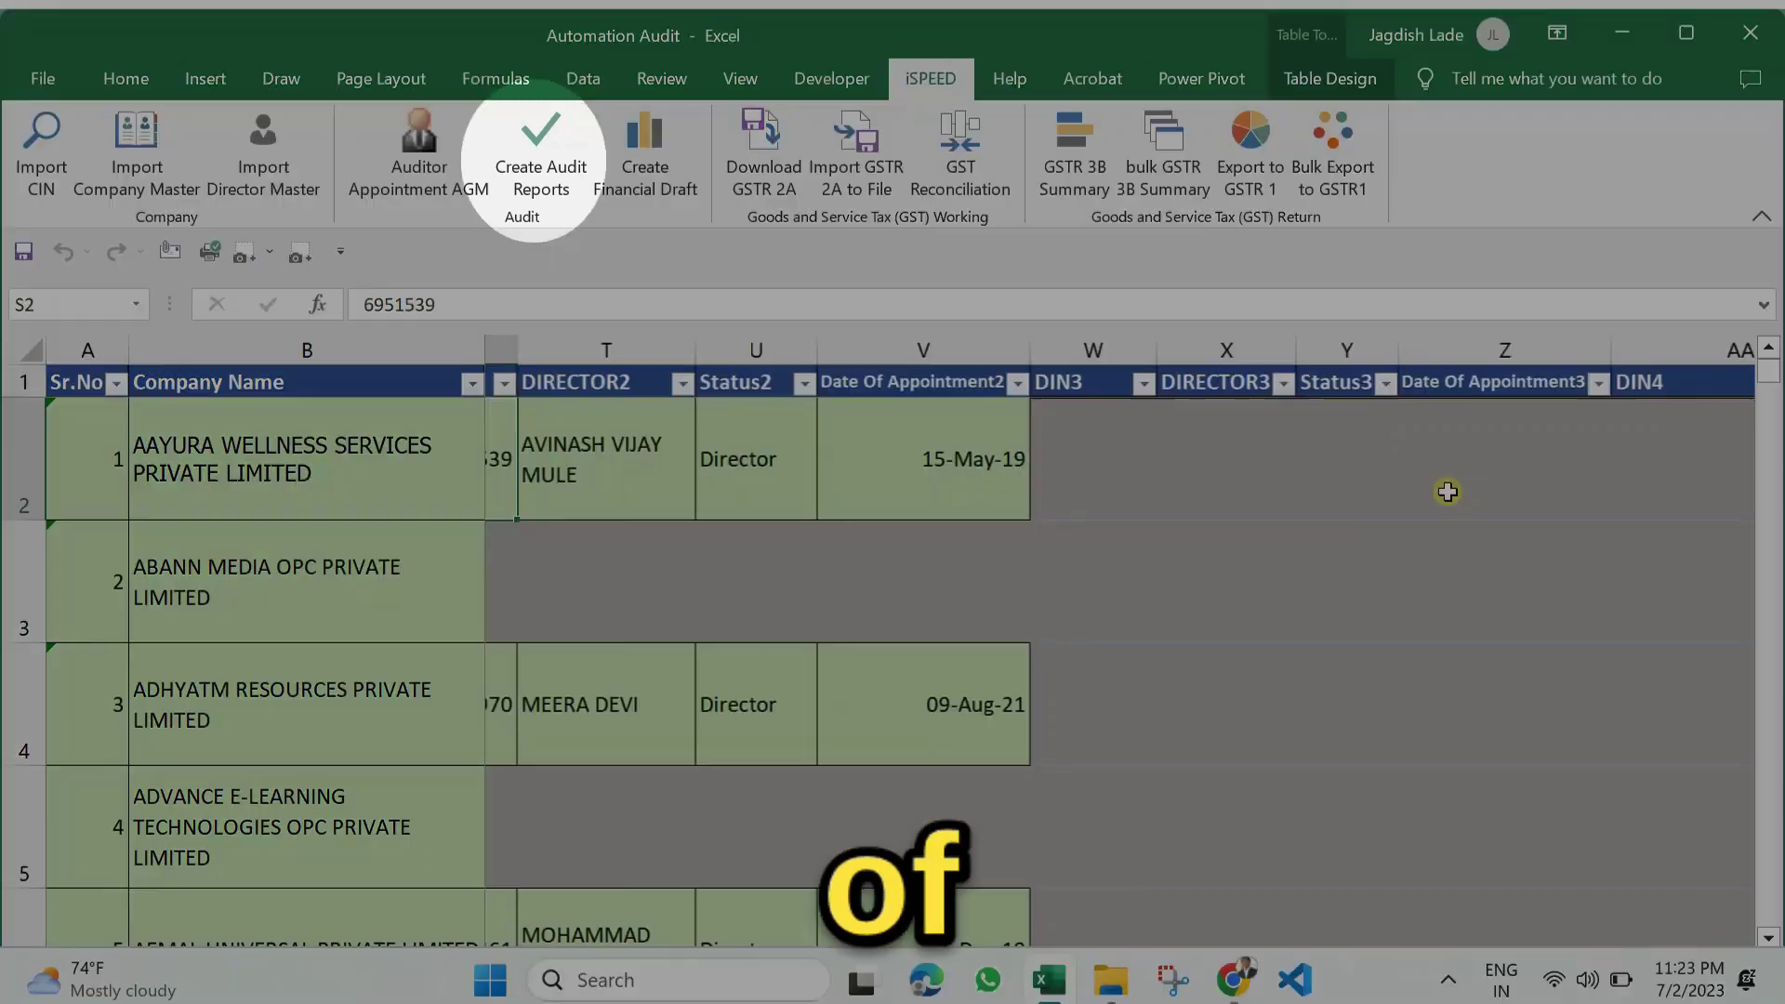
scroll(1395, 497, down, 6)
scroll(1335, 600, down, 6)
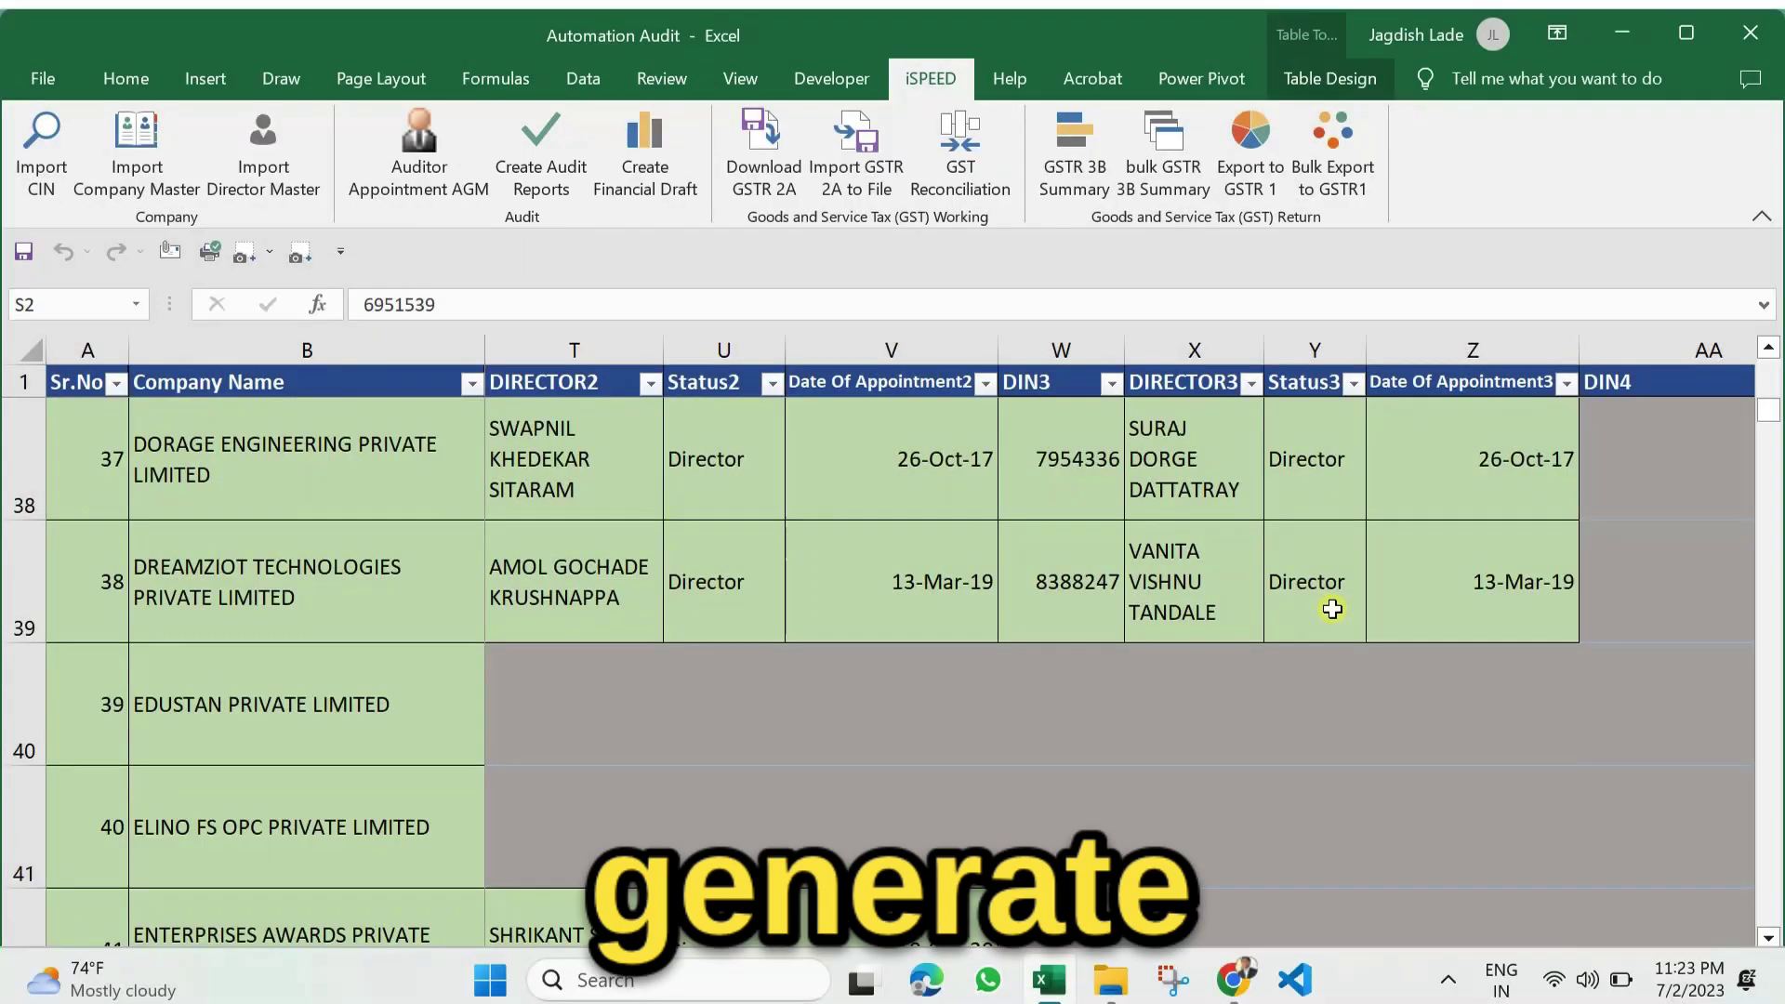
scroll(1333, 607, up, 12)
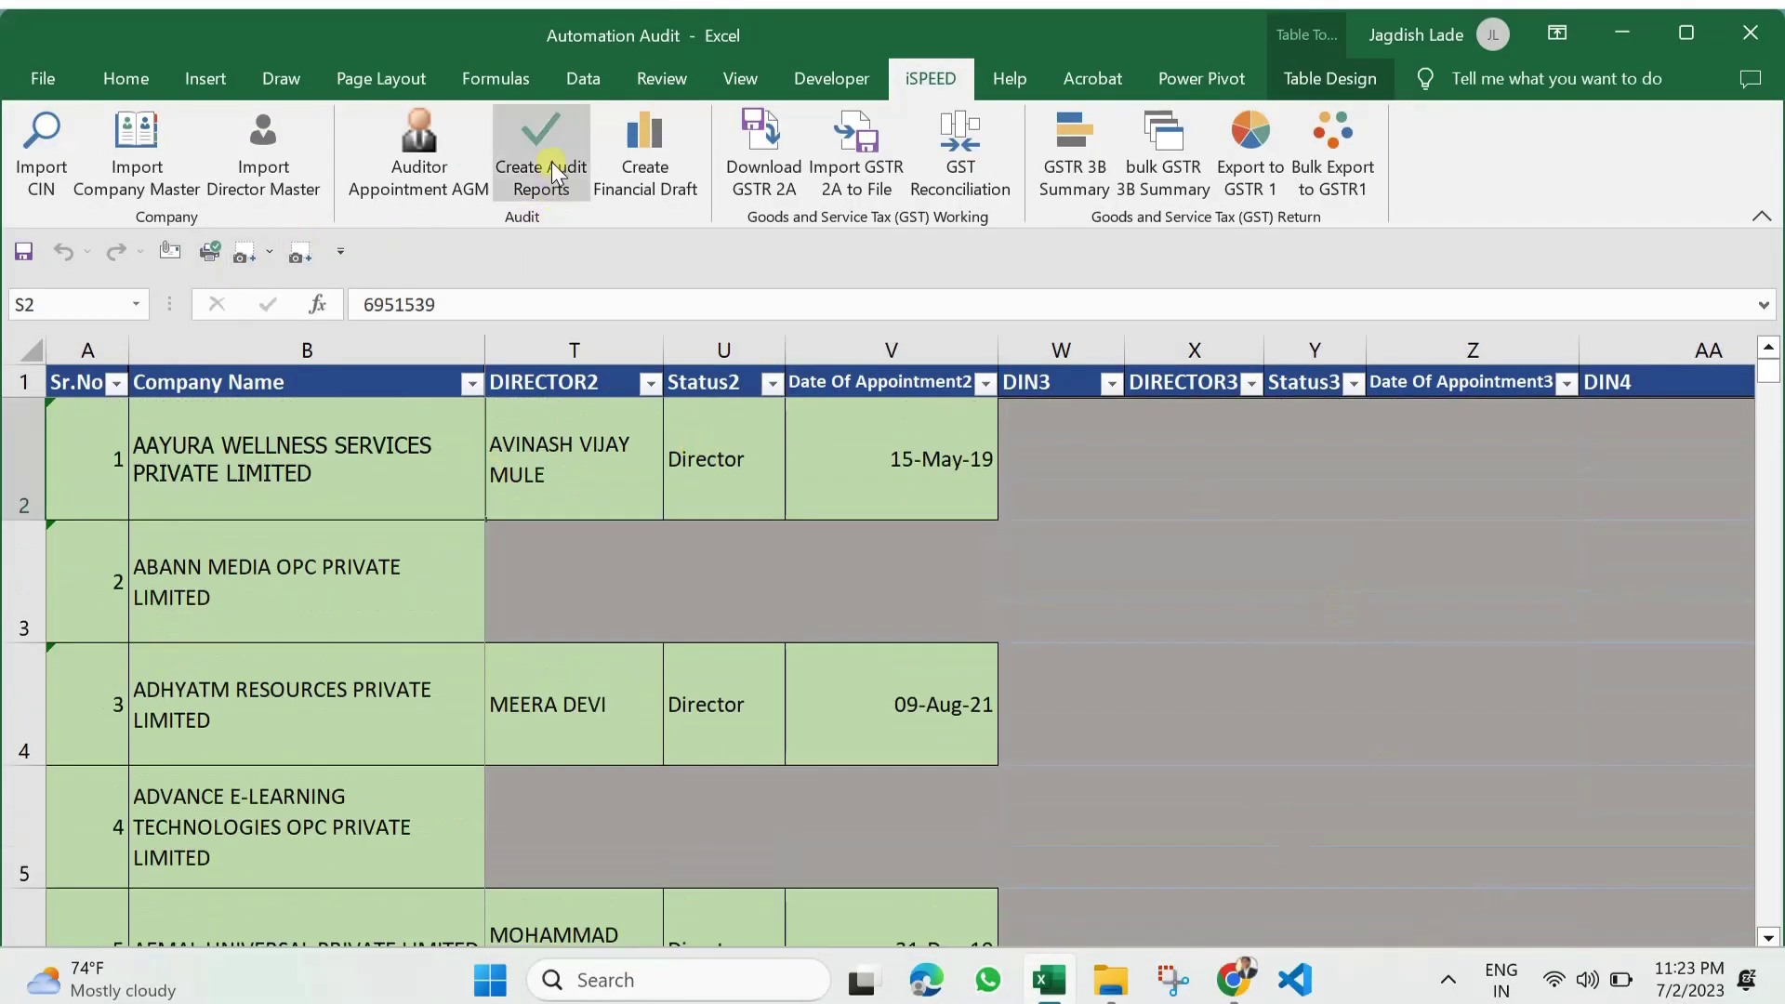
Step: Switch to the Audit23 output folder in File Explorer and hide its preview pane
click(554, 172)
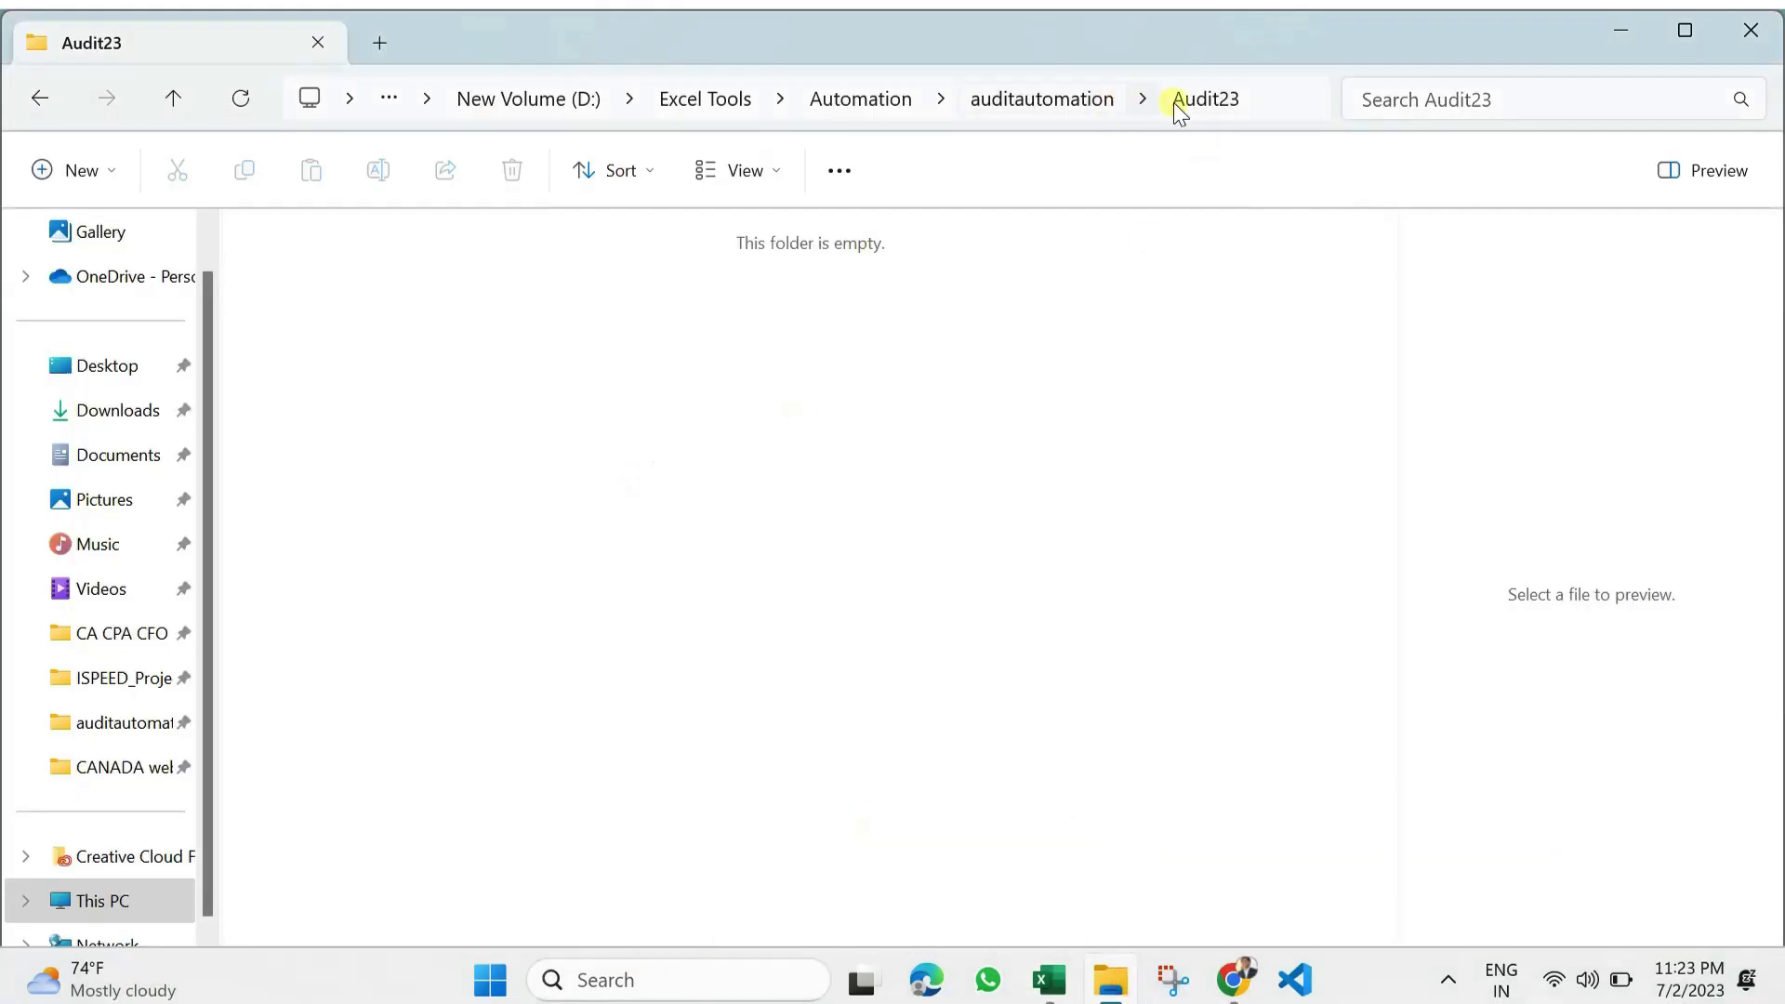
click(1727, 180)
click(1686, 31)
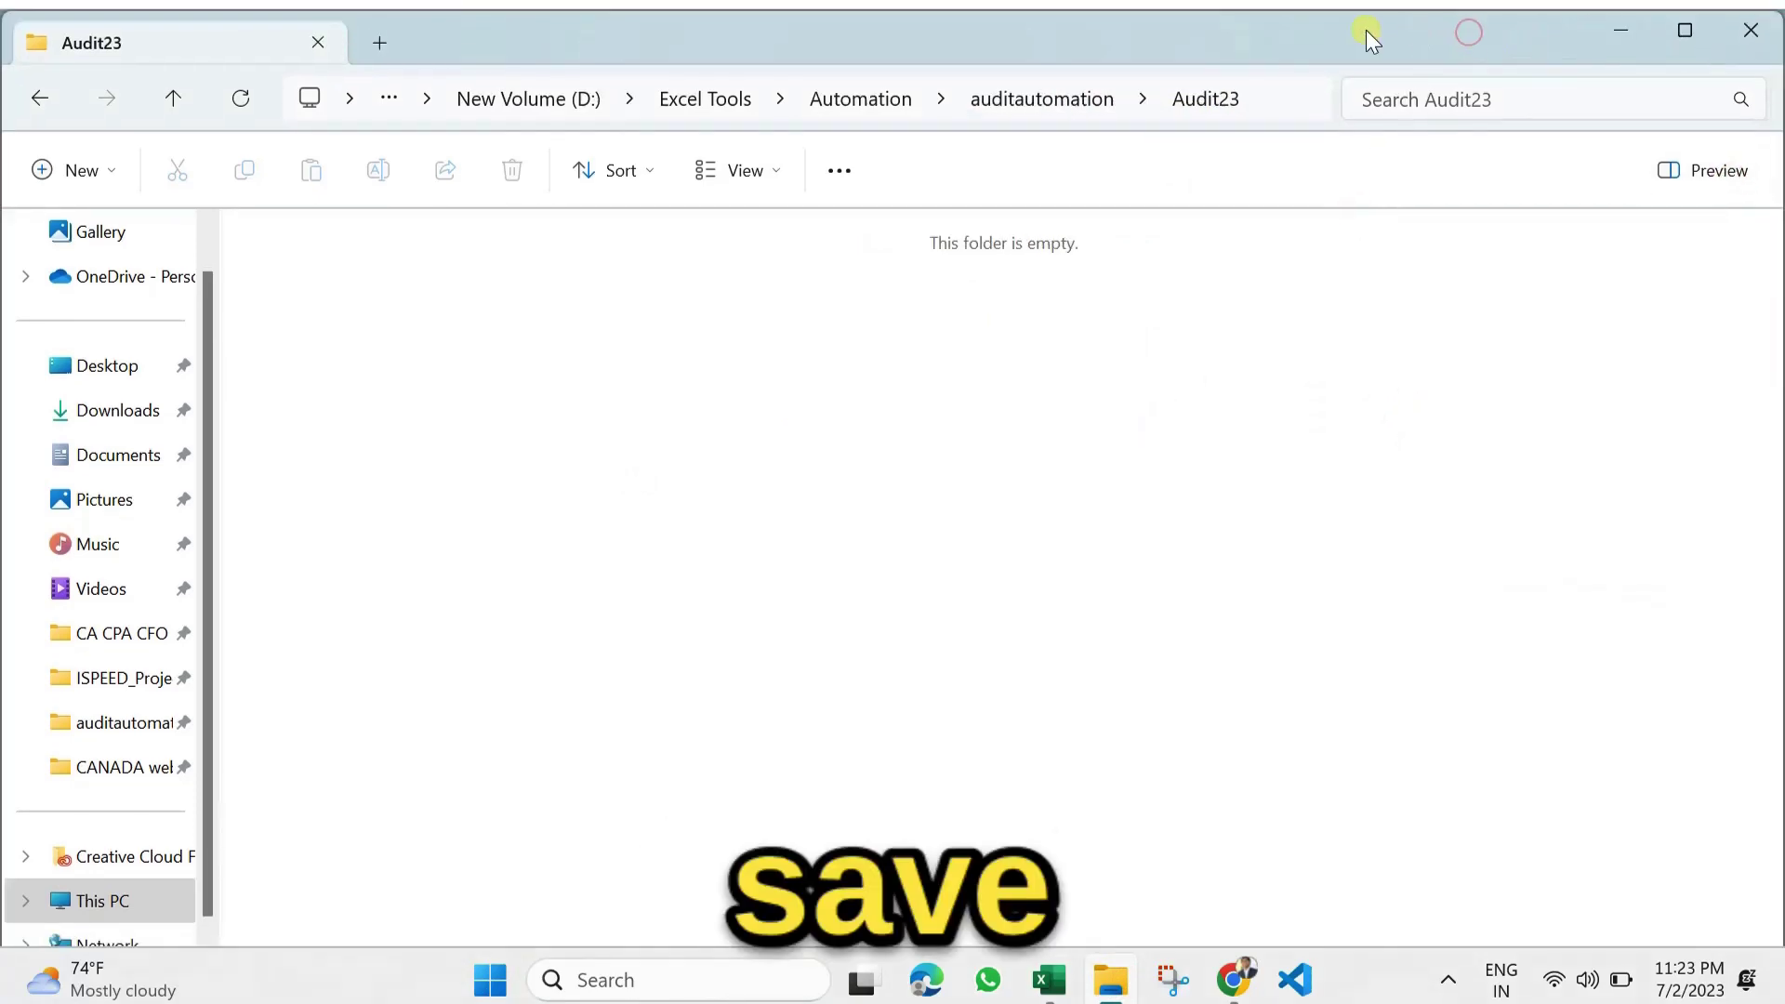
Step: Arrange the Audit23 folder window and the company workbook side by side, and start creating the audit reports for all companies
key(alt+Tab)
double_click(1145, 27)
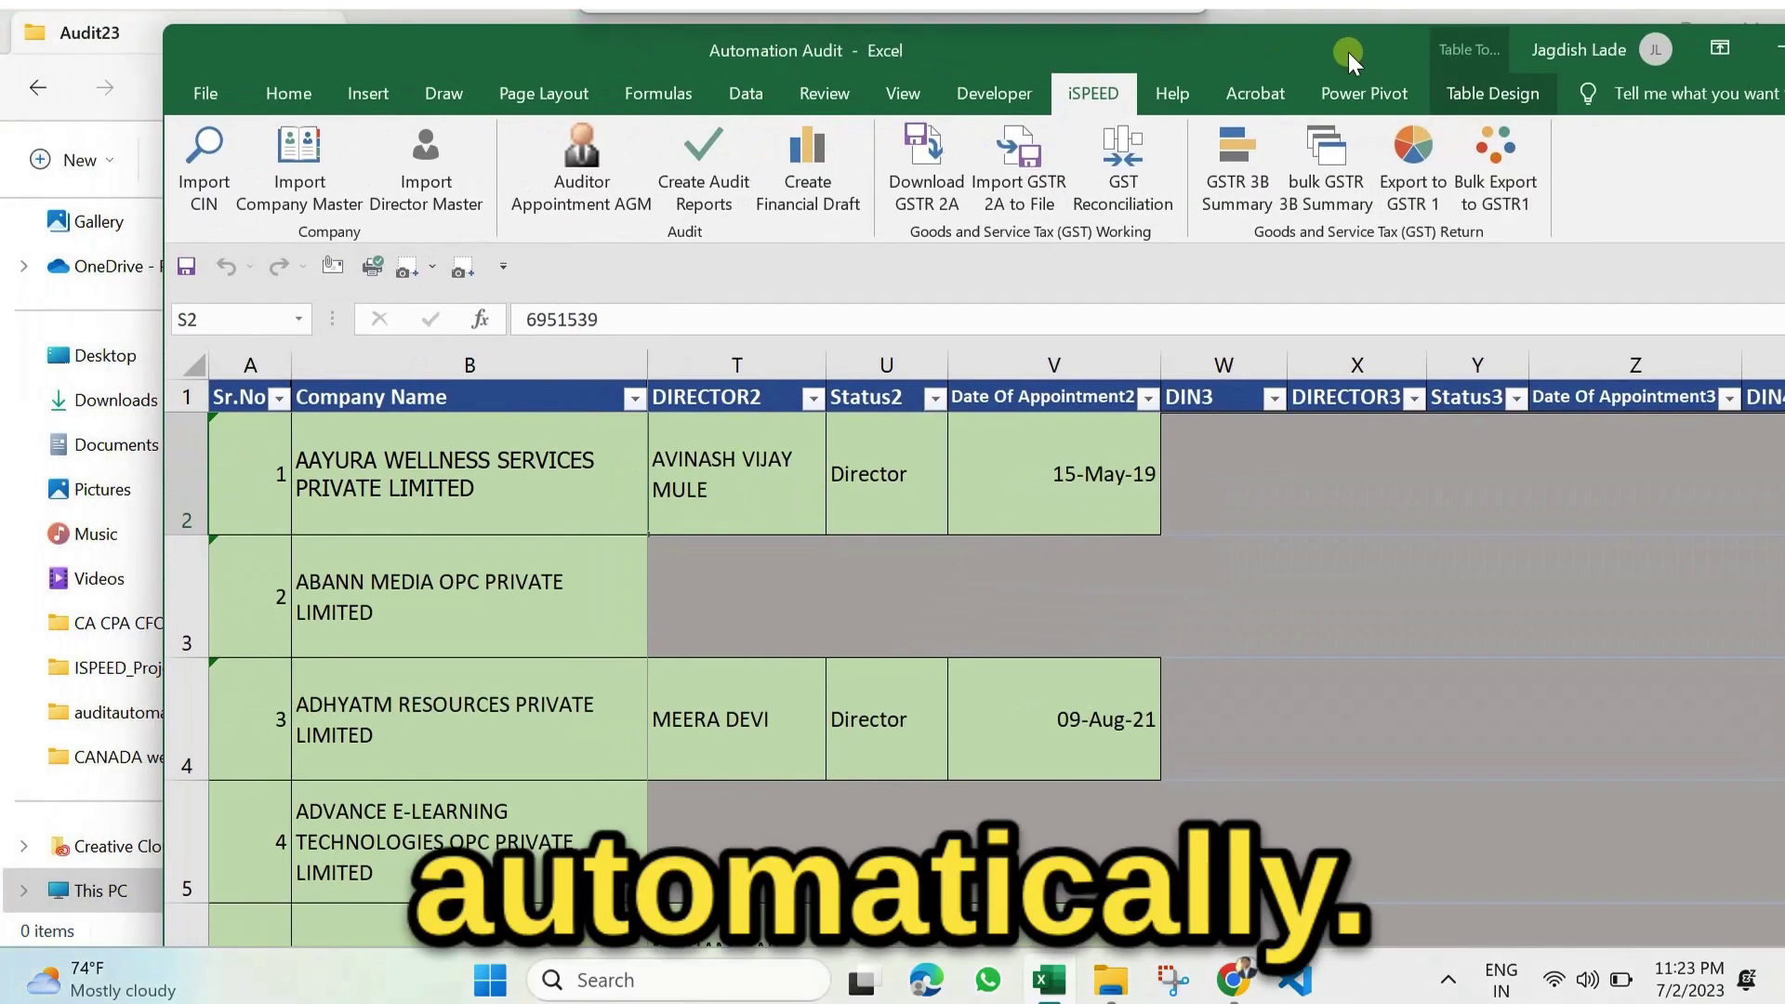
double_click(1348, 52)
double_click(1610, 41)
key(super+Right)
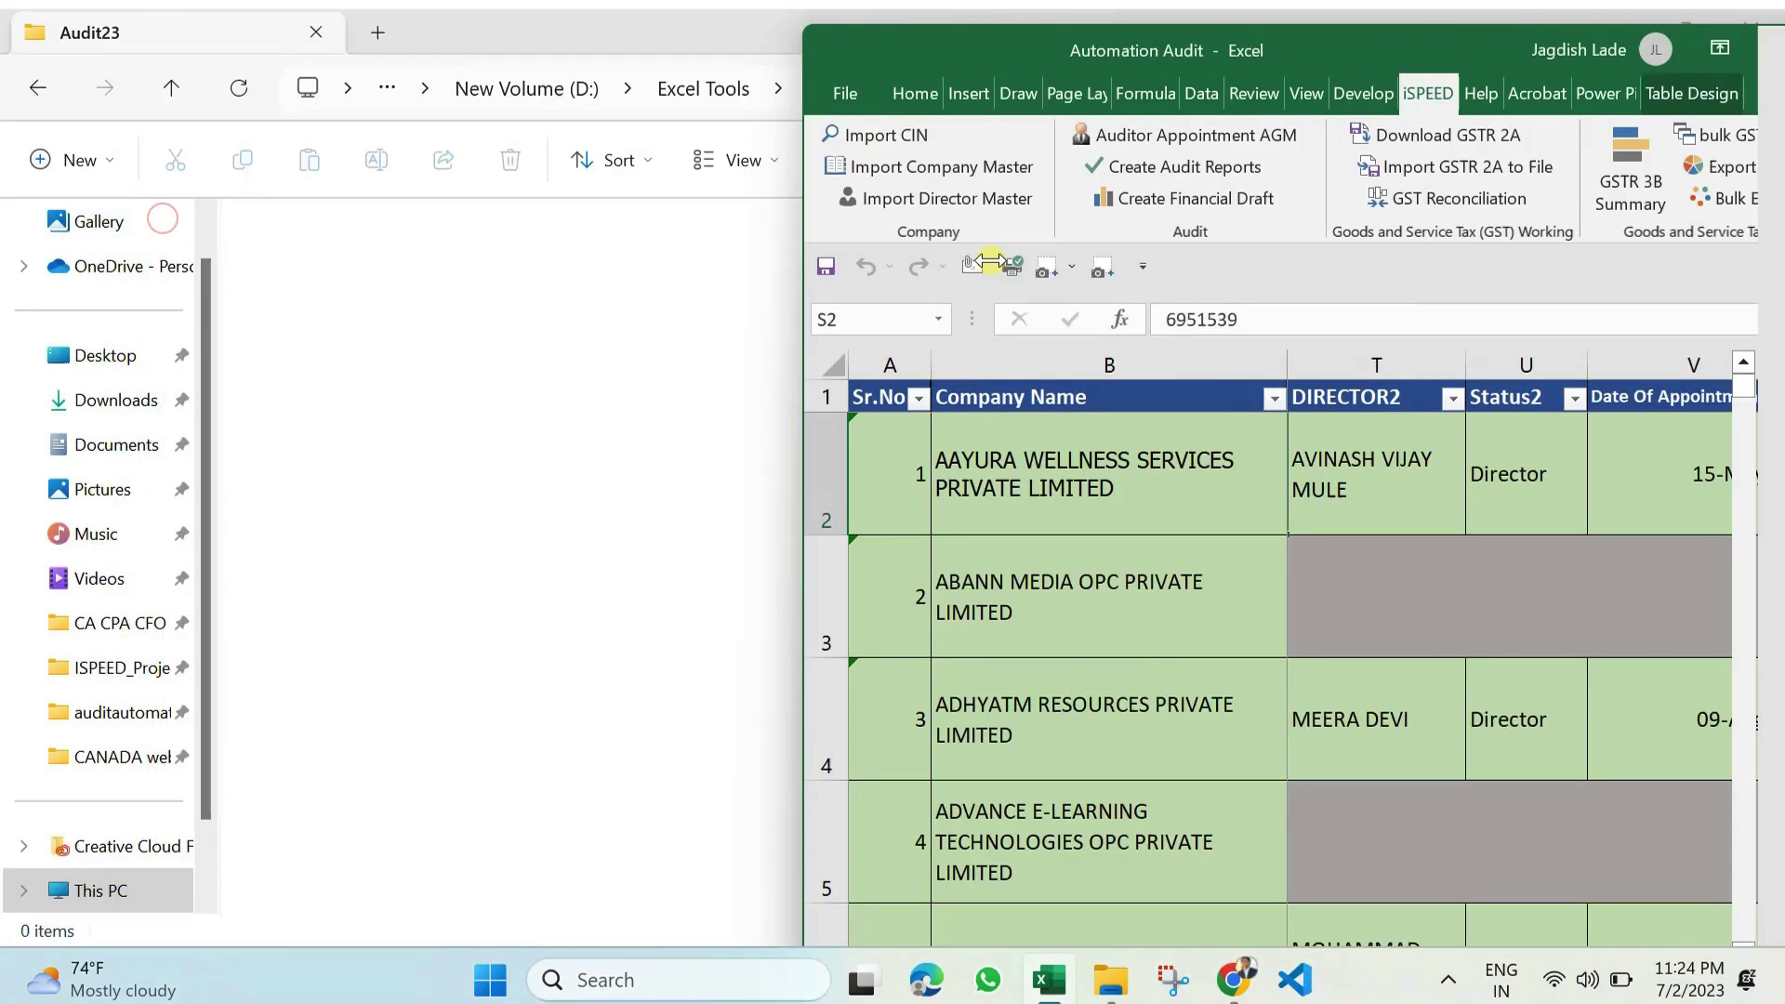
double_click(752, 42)
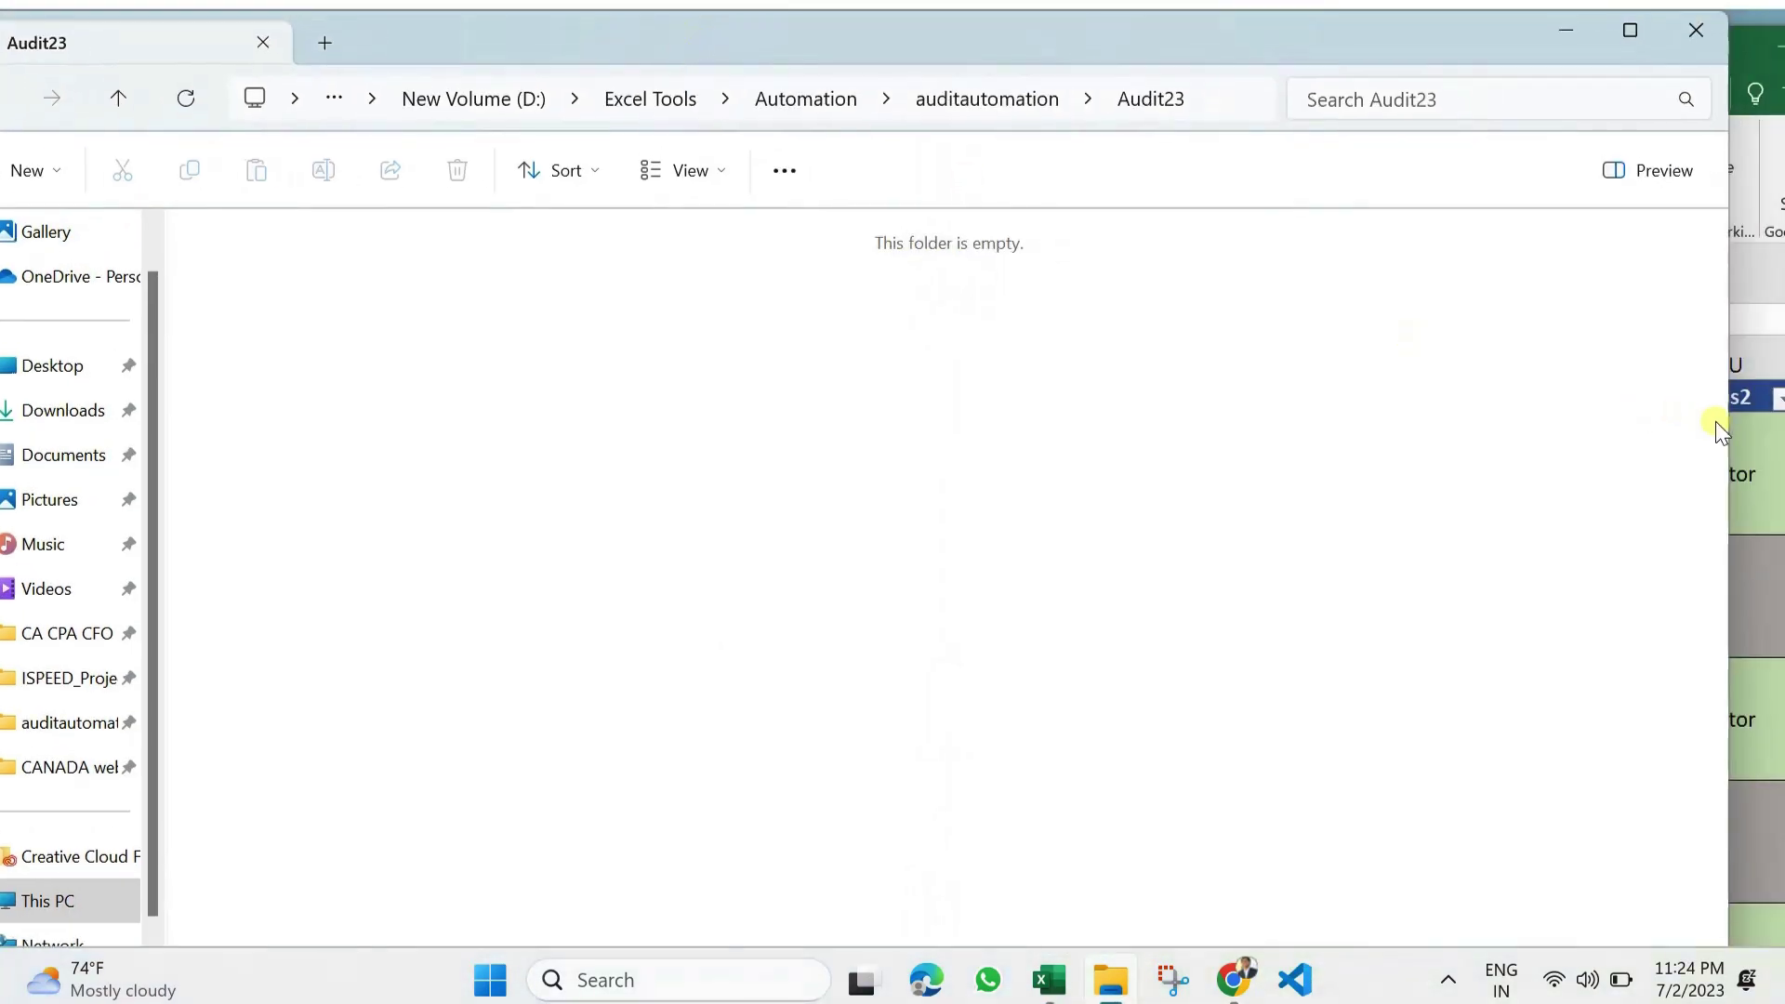
drag(1728, 424, 976, 364)
drag(1345, 48, 1291, 67)
click(666, 40)
click(1060, 51)
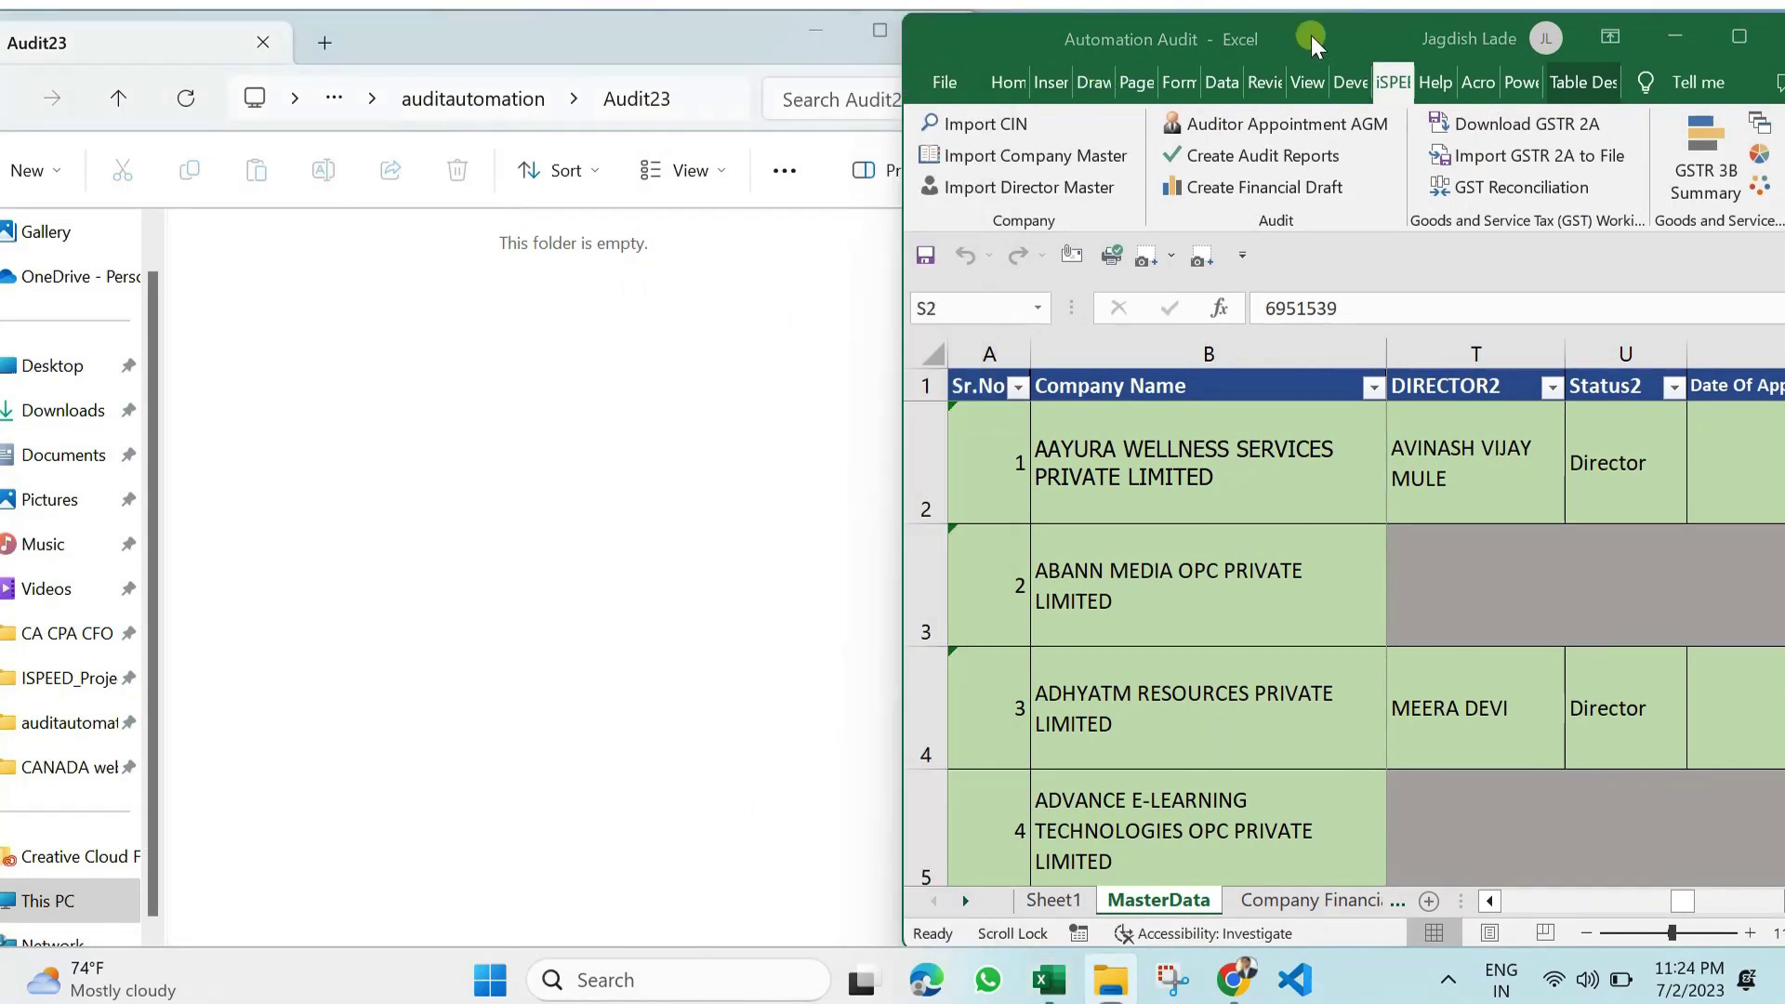
click(1250, 155)
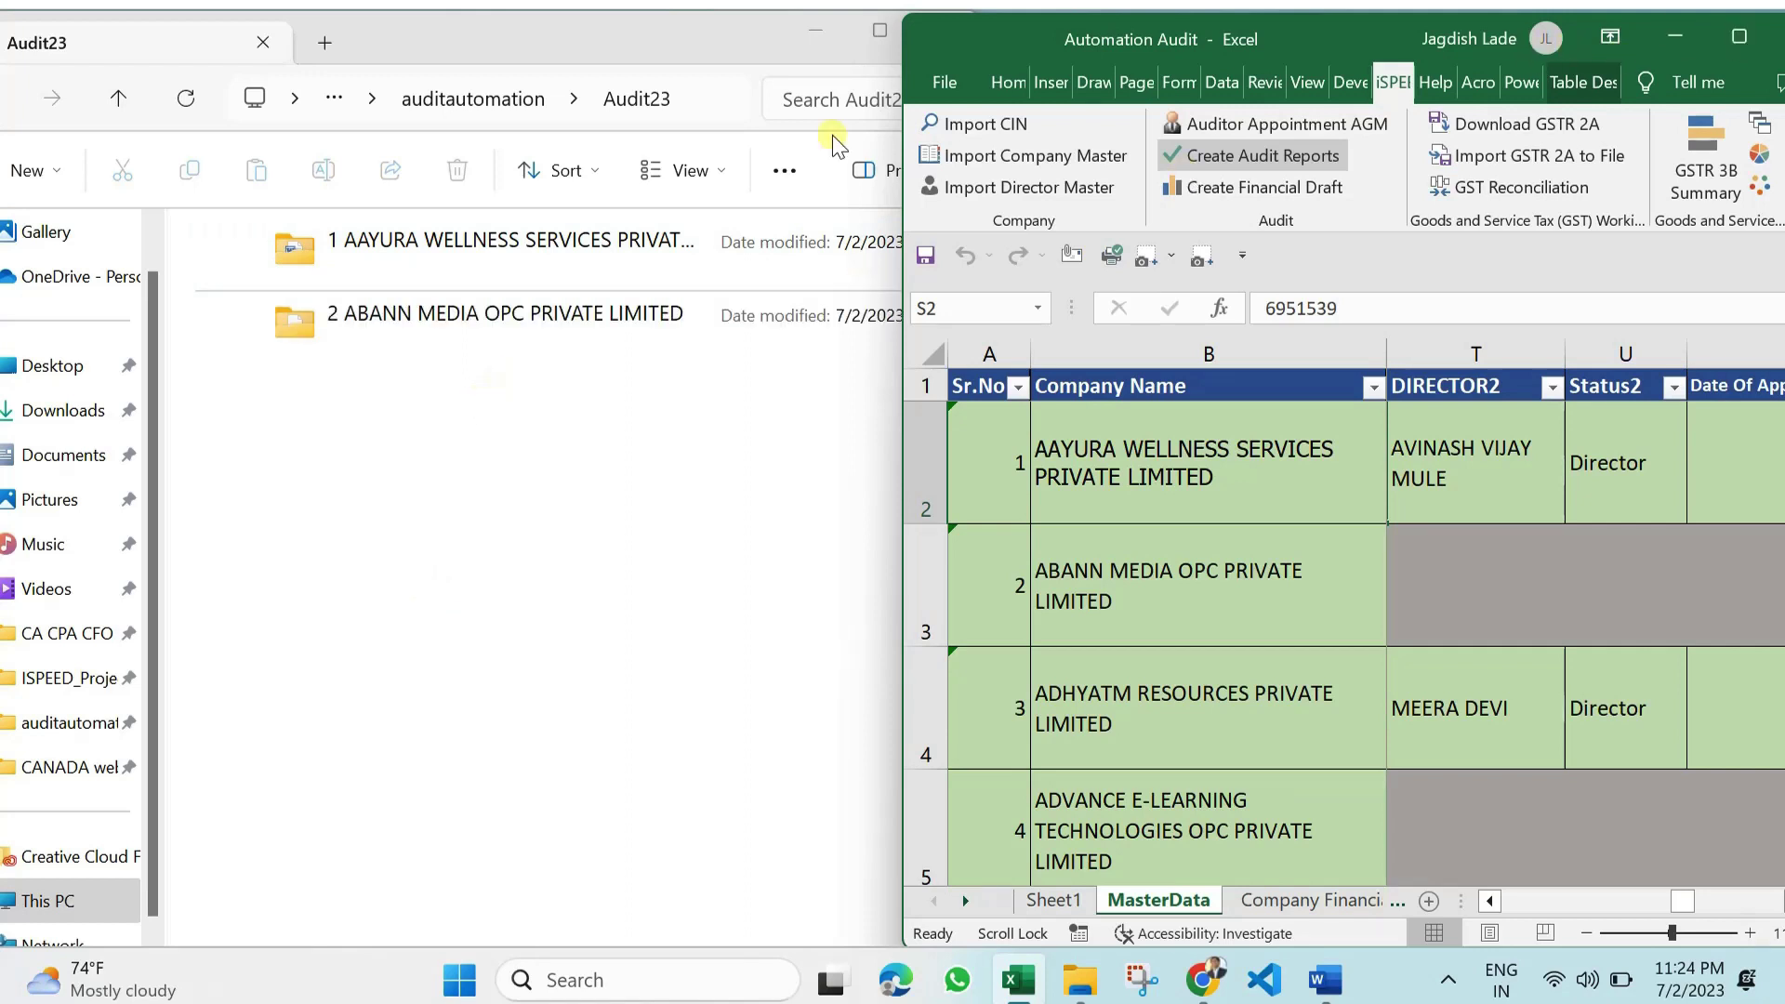
Step: Read the audit report PDF of AAYURA WELLNESS SERVICES PRIVATE LIMITED through the signature page, close it and return to the Audit23 folder
double_click(516, 244)
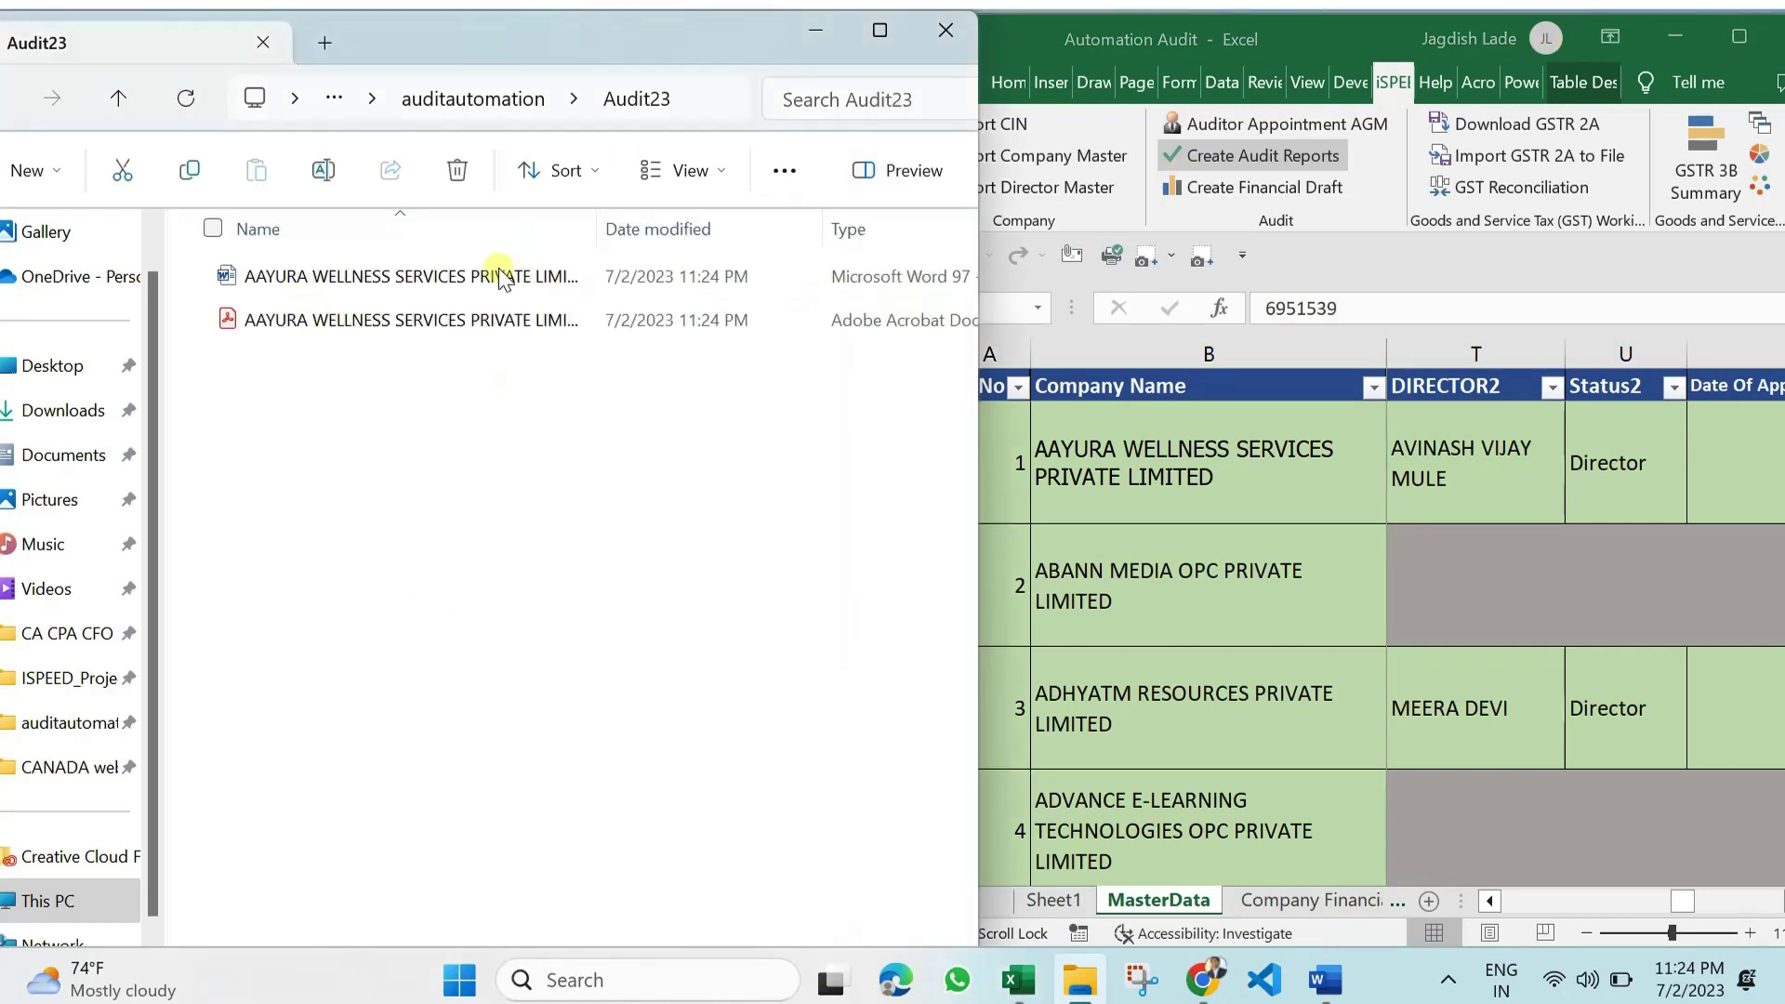
click(378, 321)
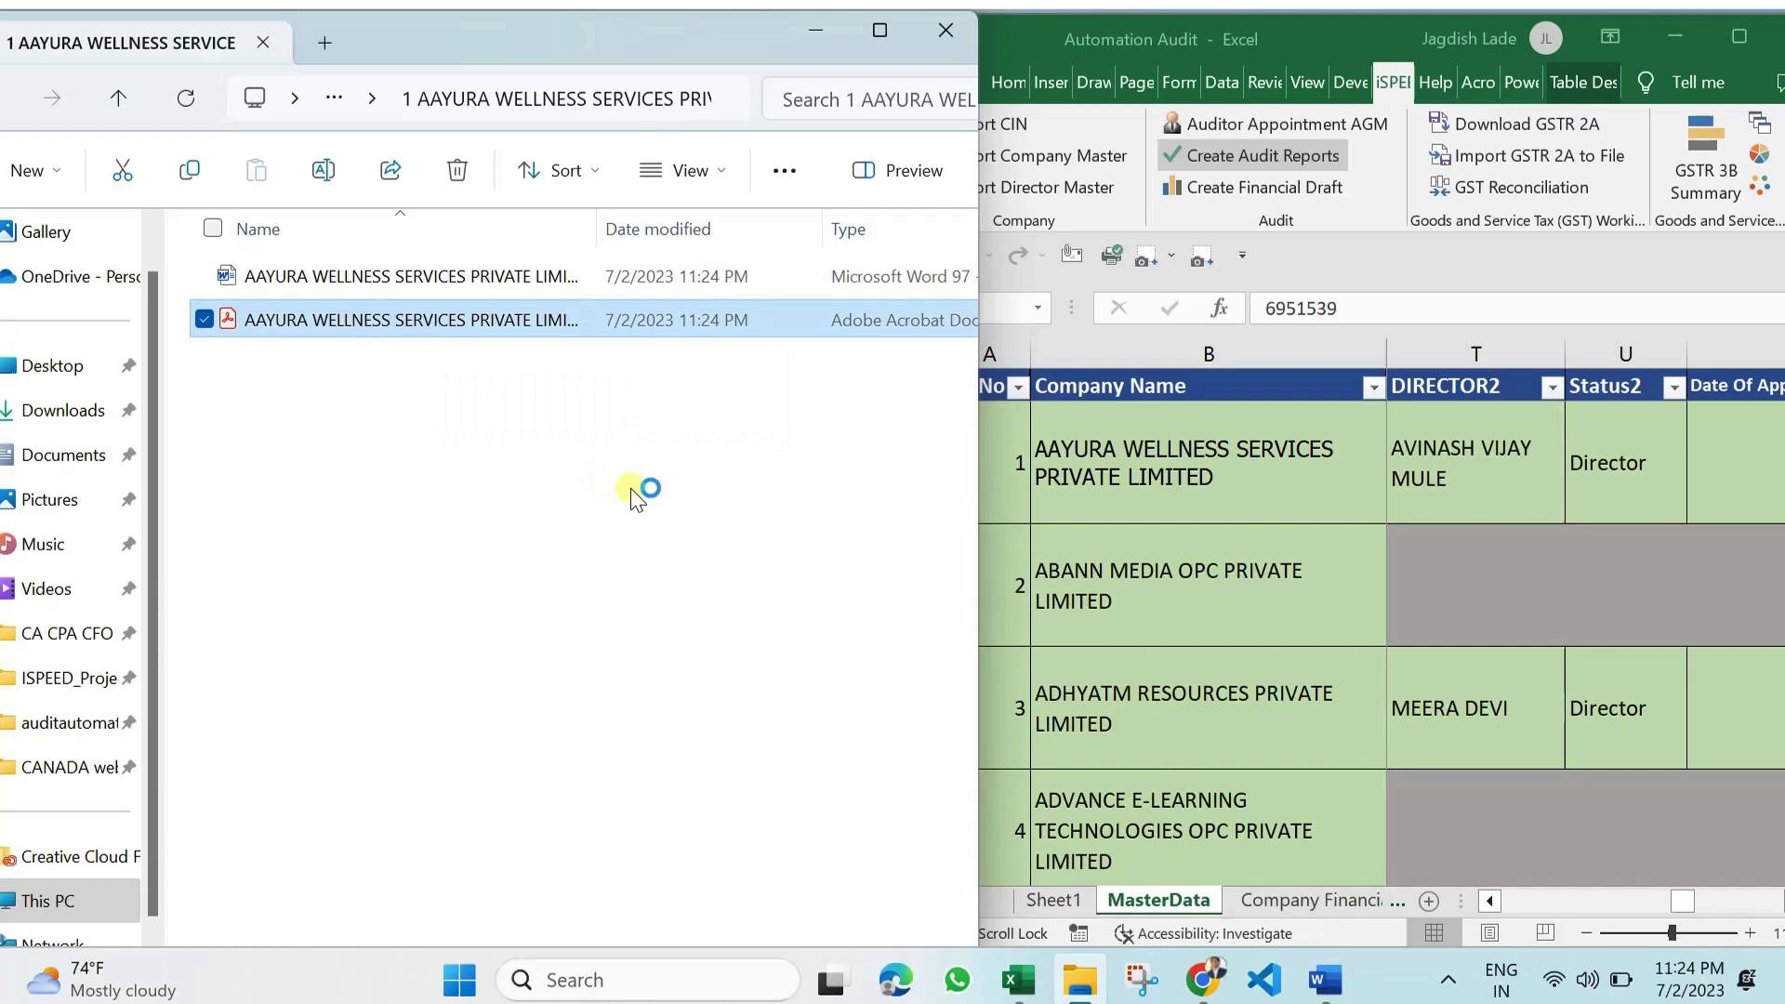
scroll(1124, 609, down, 20)
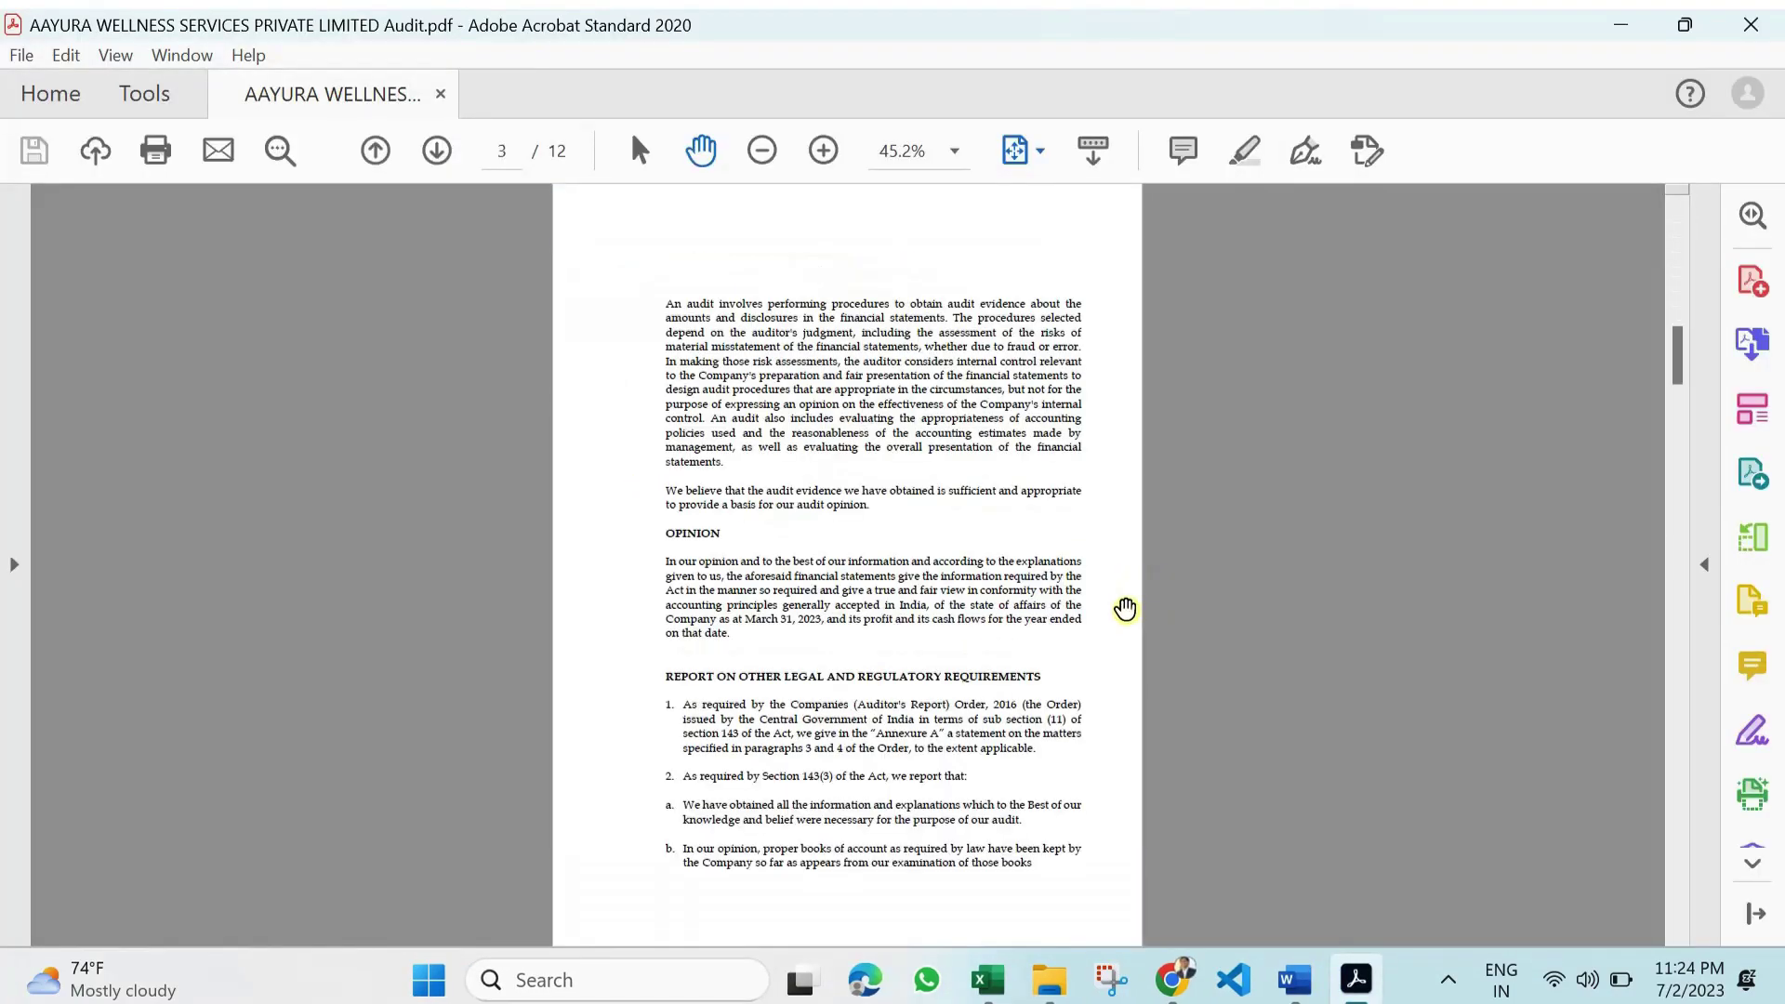
scroll(1128, 603, down, 6)
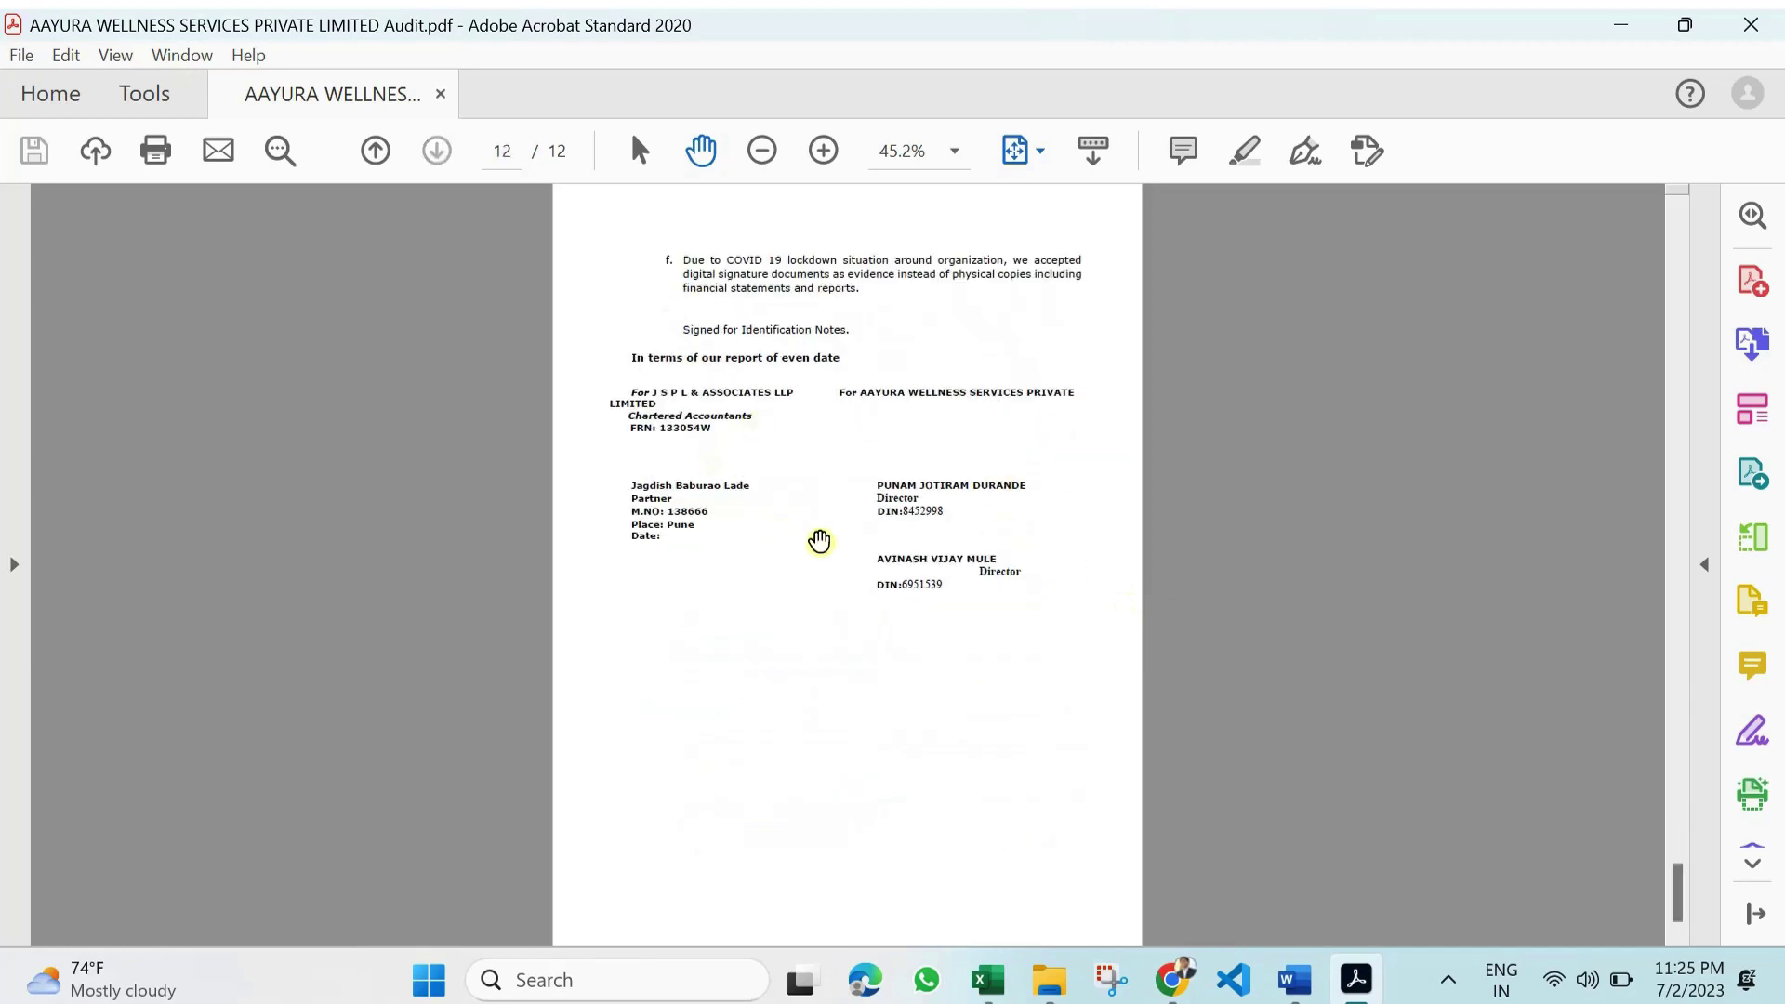
click(1751, 24)
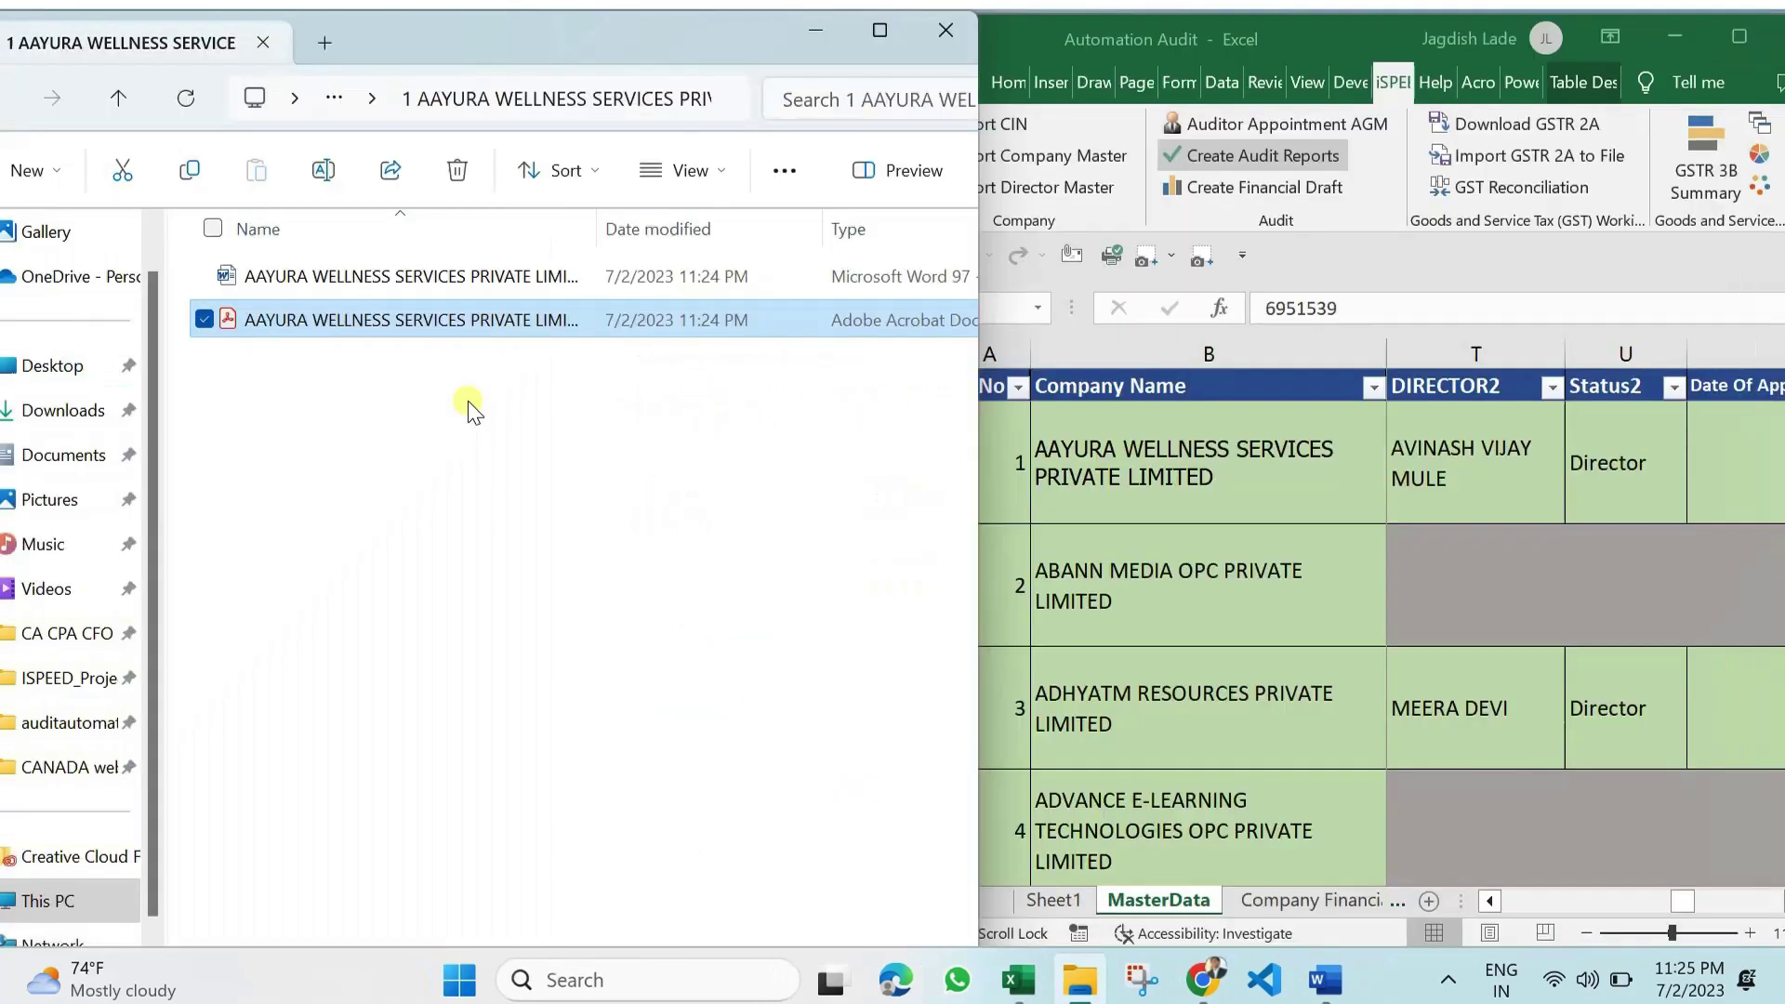
click(120, 102)
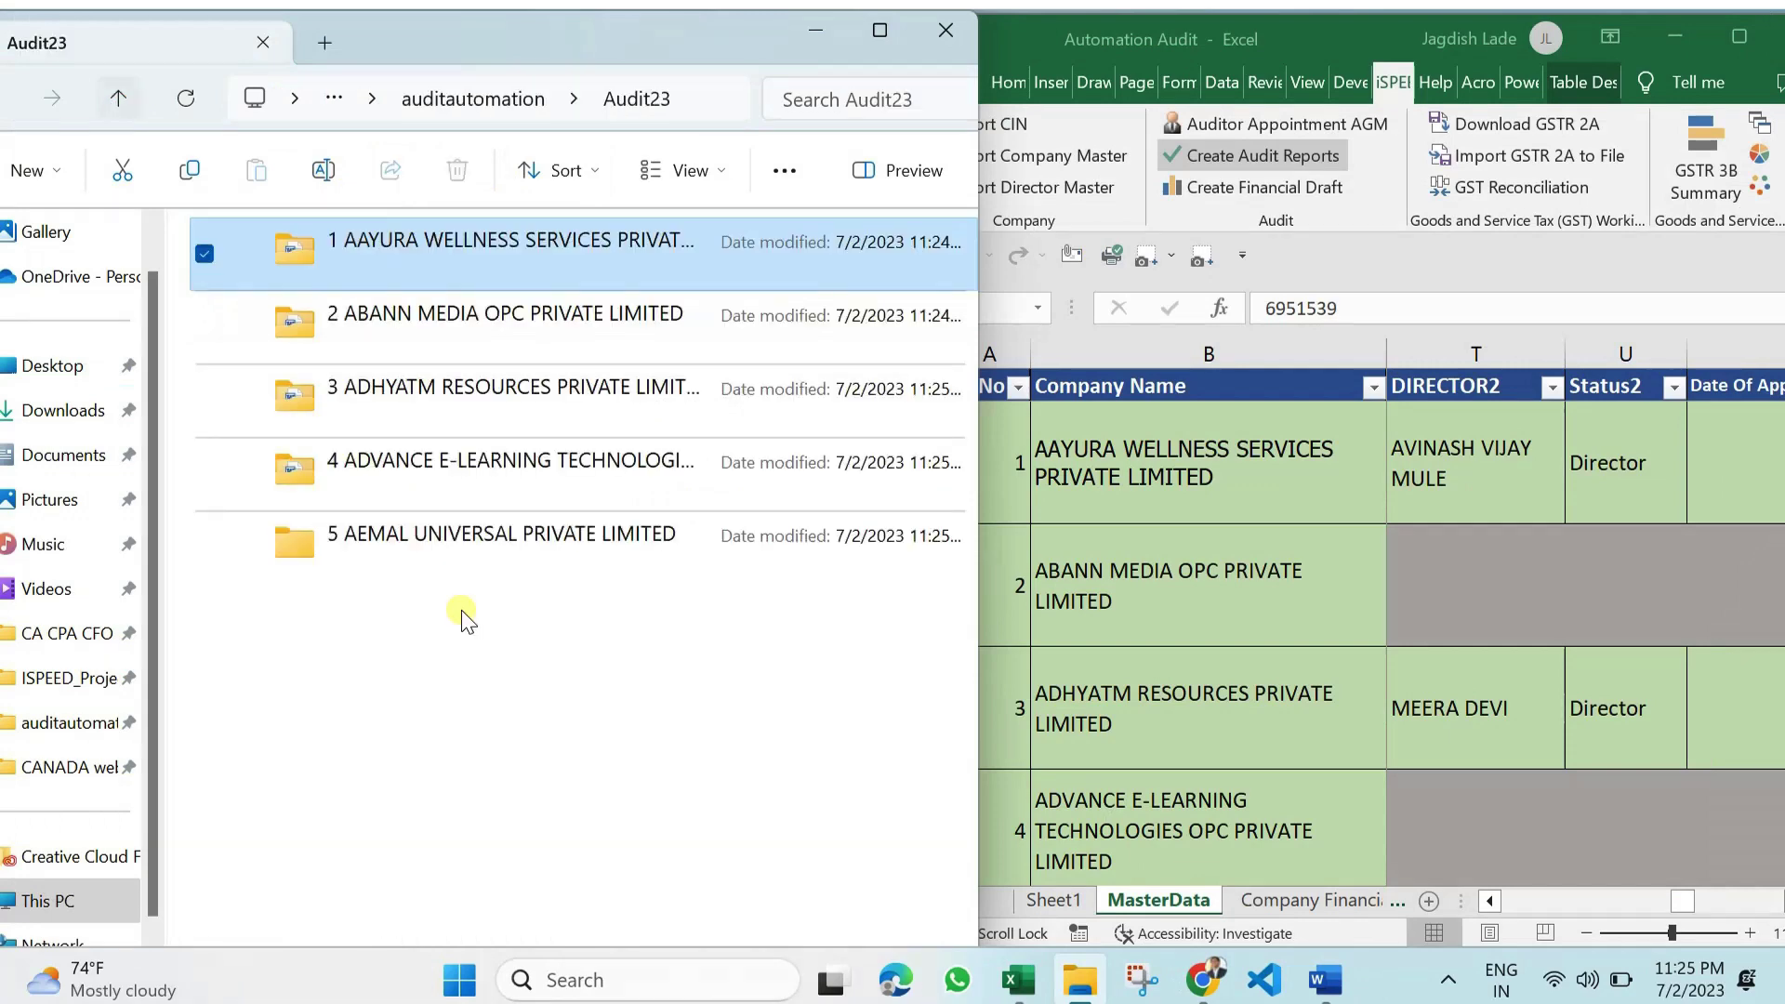
Step: Enlarge the Audit23 folder window to follow the company folders being created, and close the audit report completion dialog
click(502, 850)
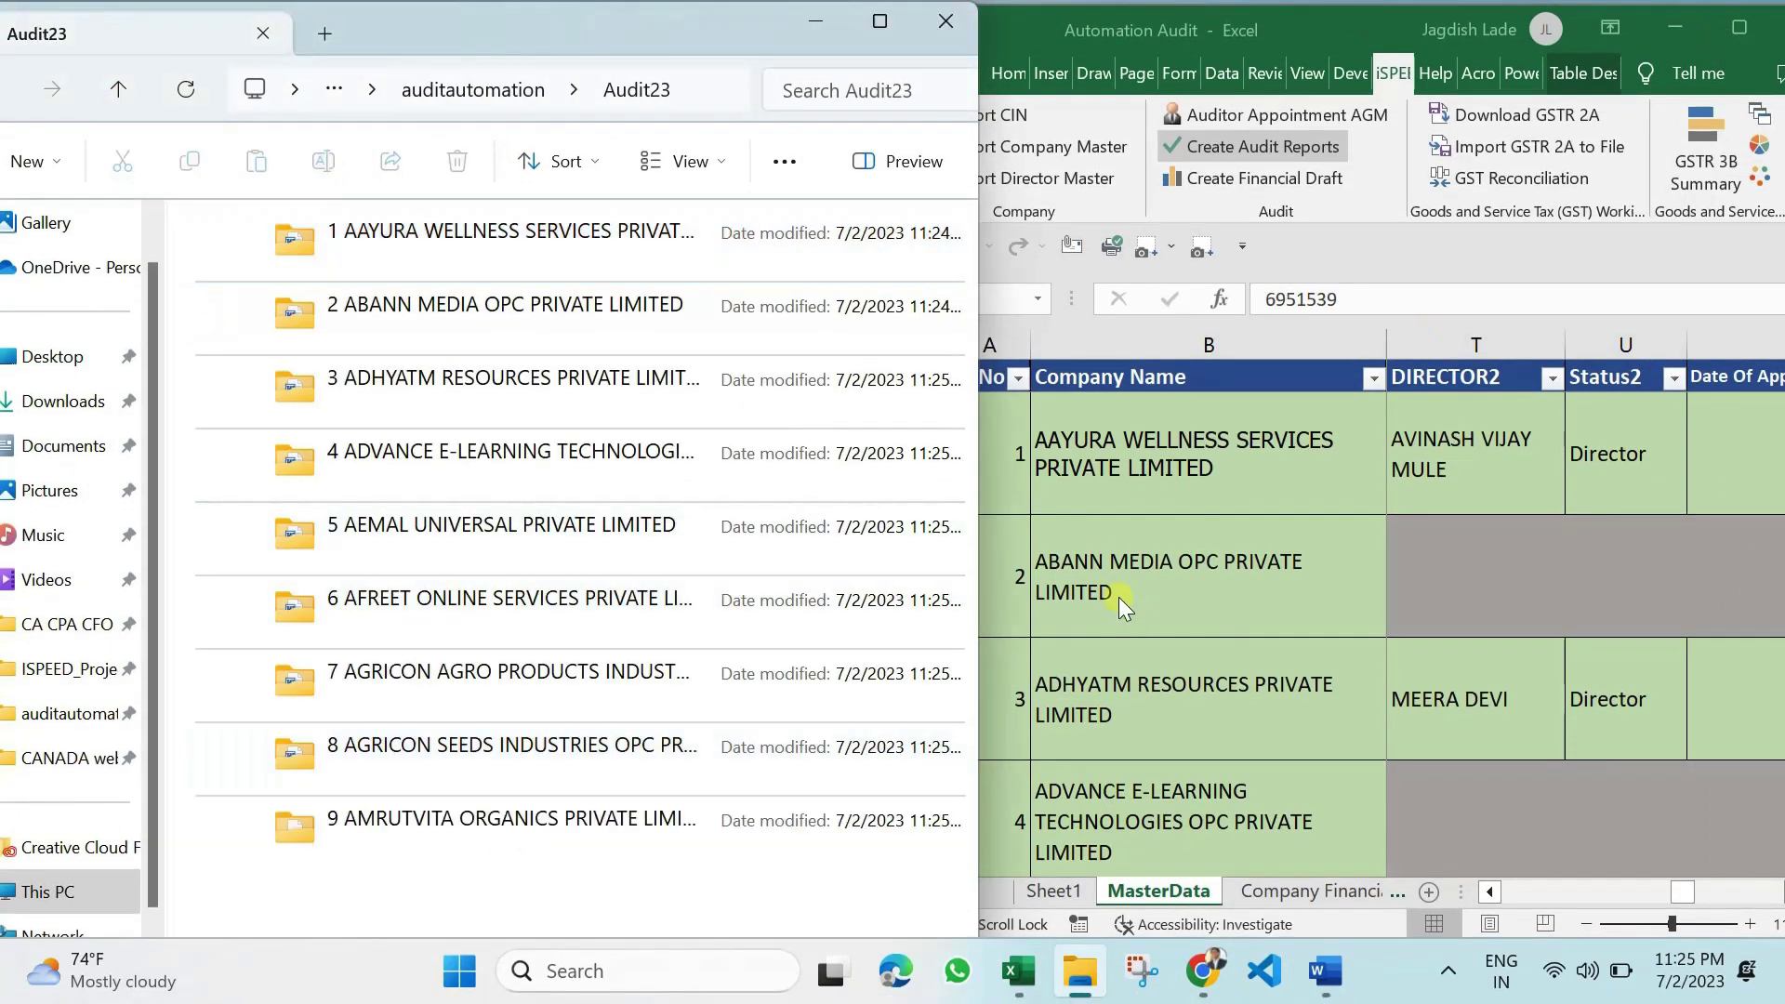
double_click(678, 32)
key(alt+Tab)
click(750, 562)
scroll(749, 685, down, 3)
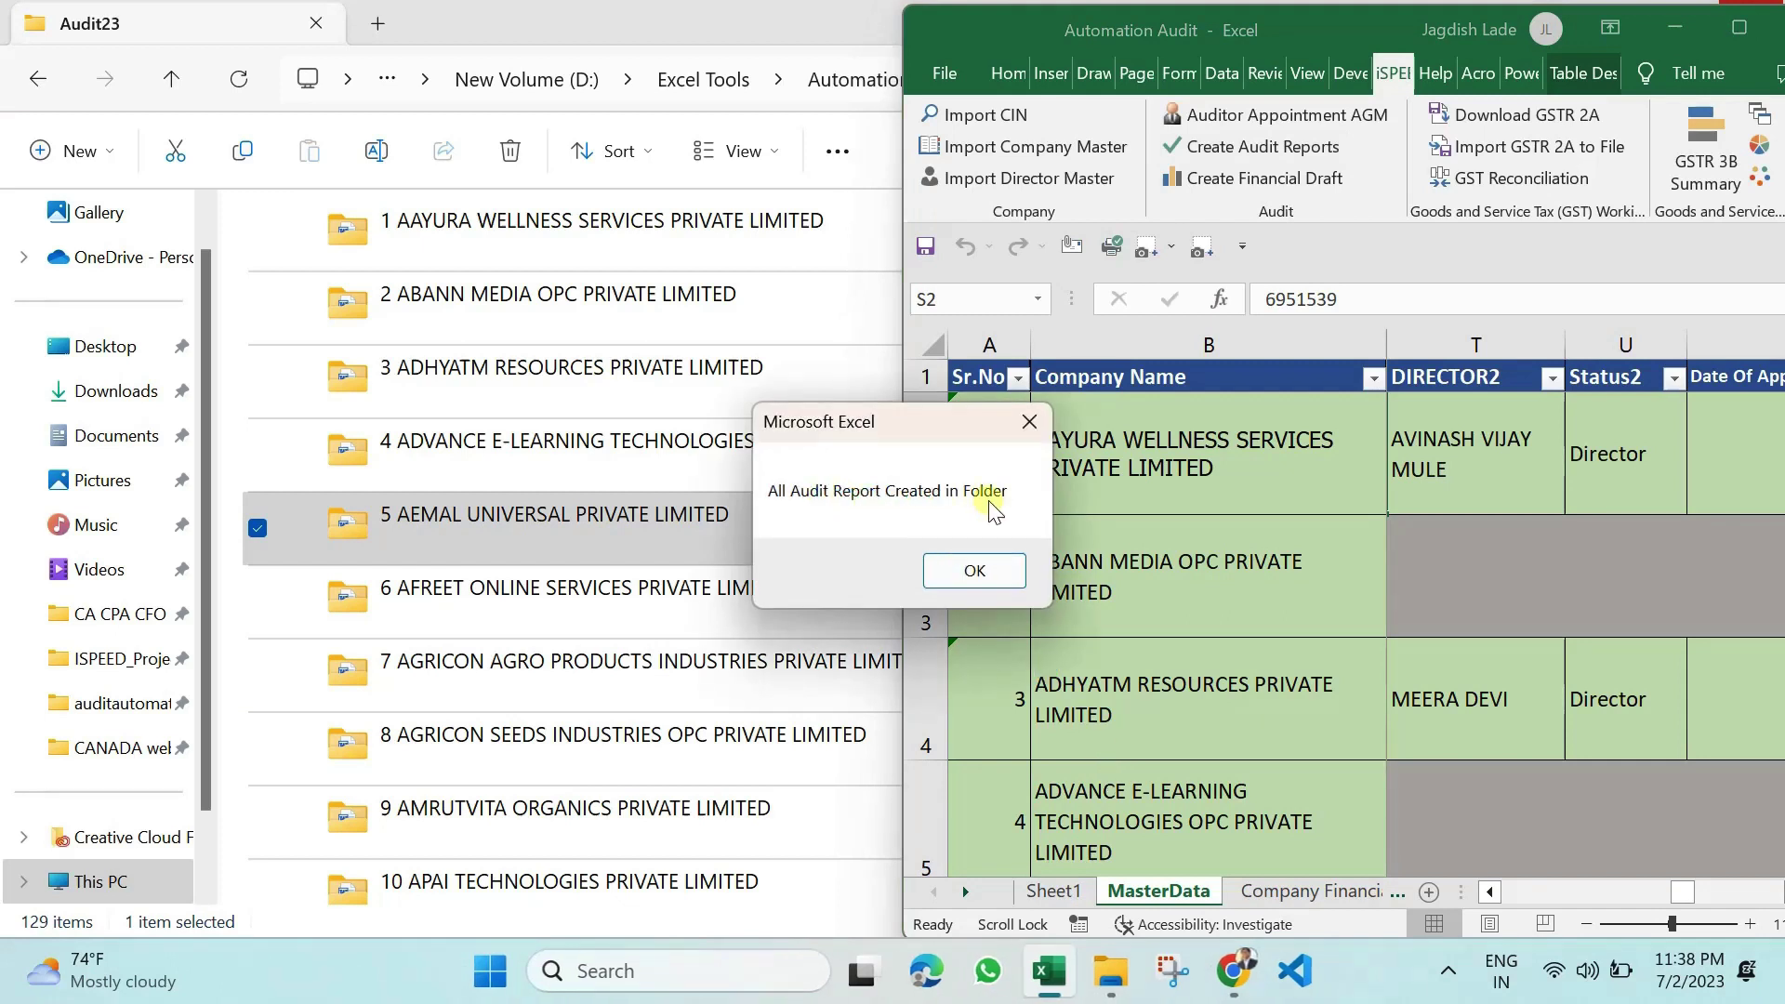
click(974, 571)
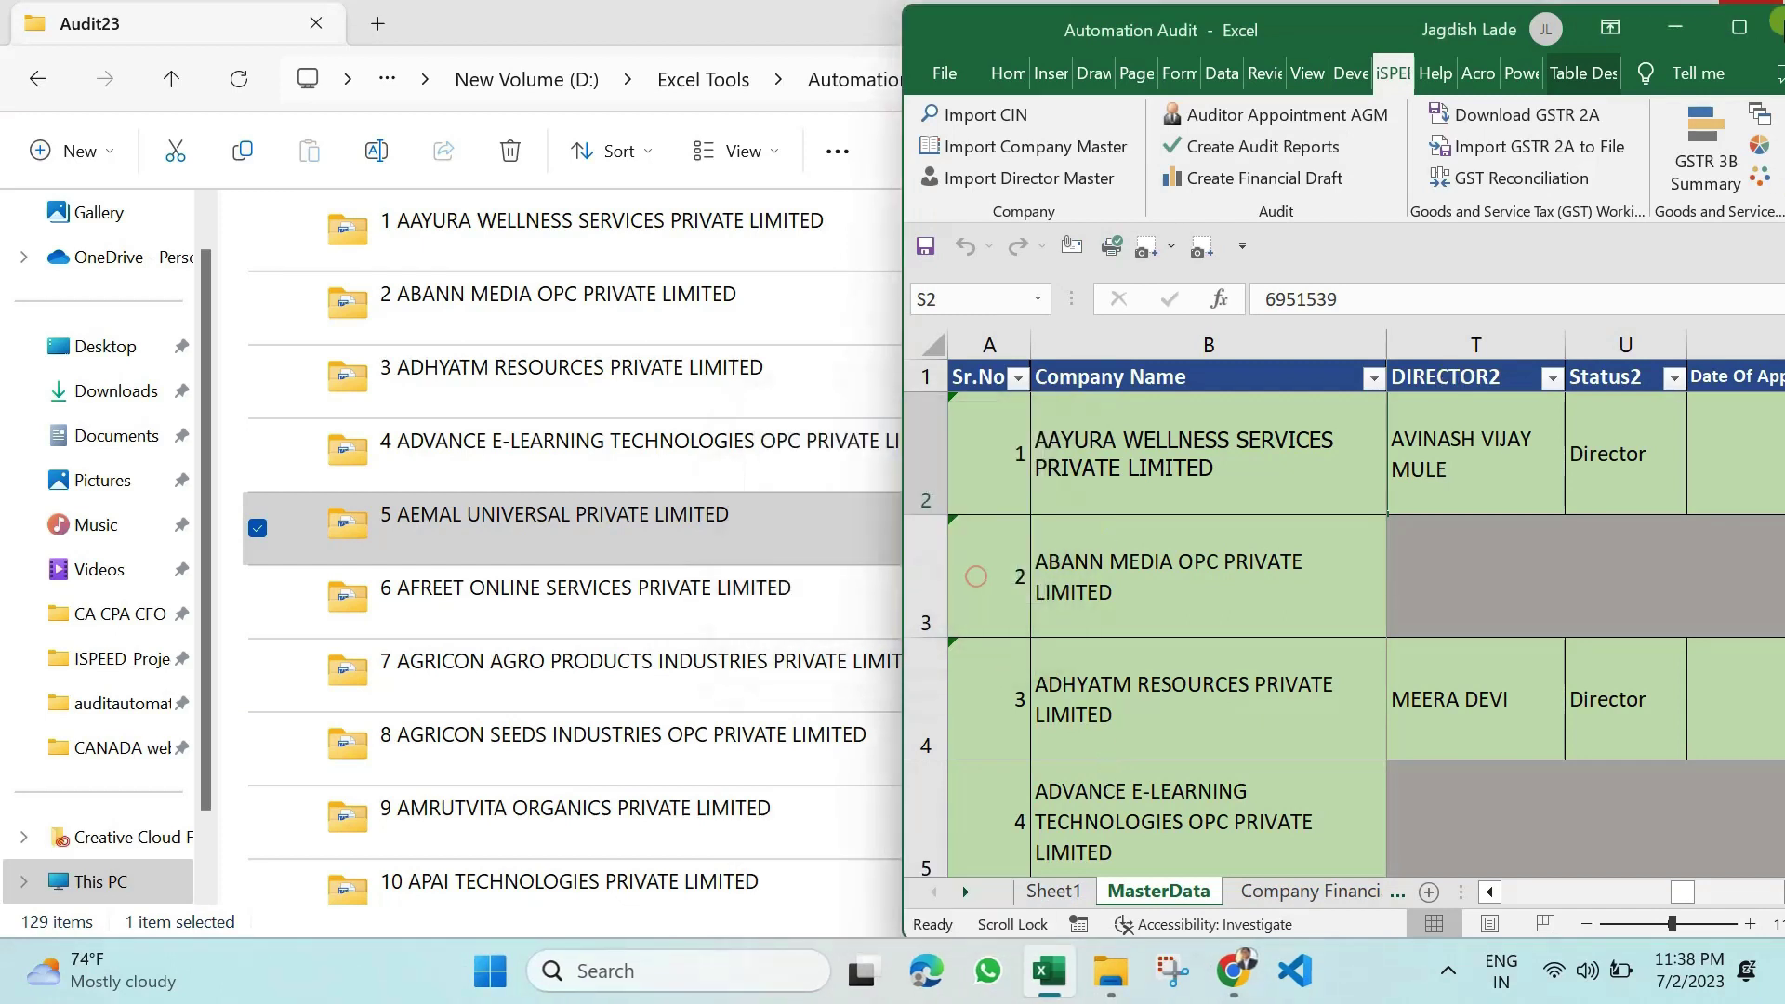
Step: Maximize the workbook, switch back to Audit23 to look through the company folders and show them as large icons
click(1732, 33)
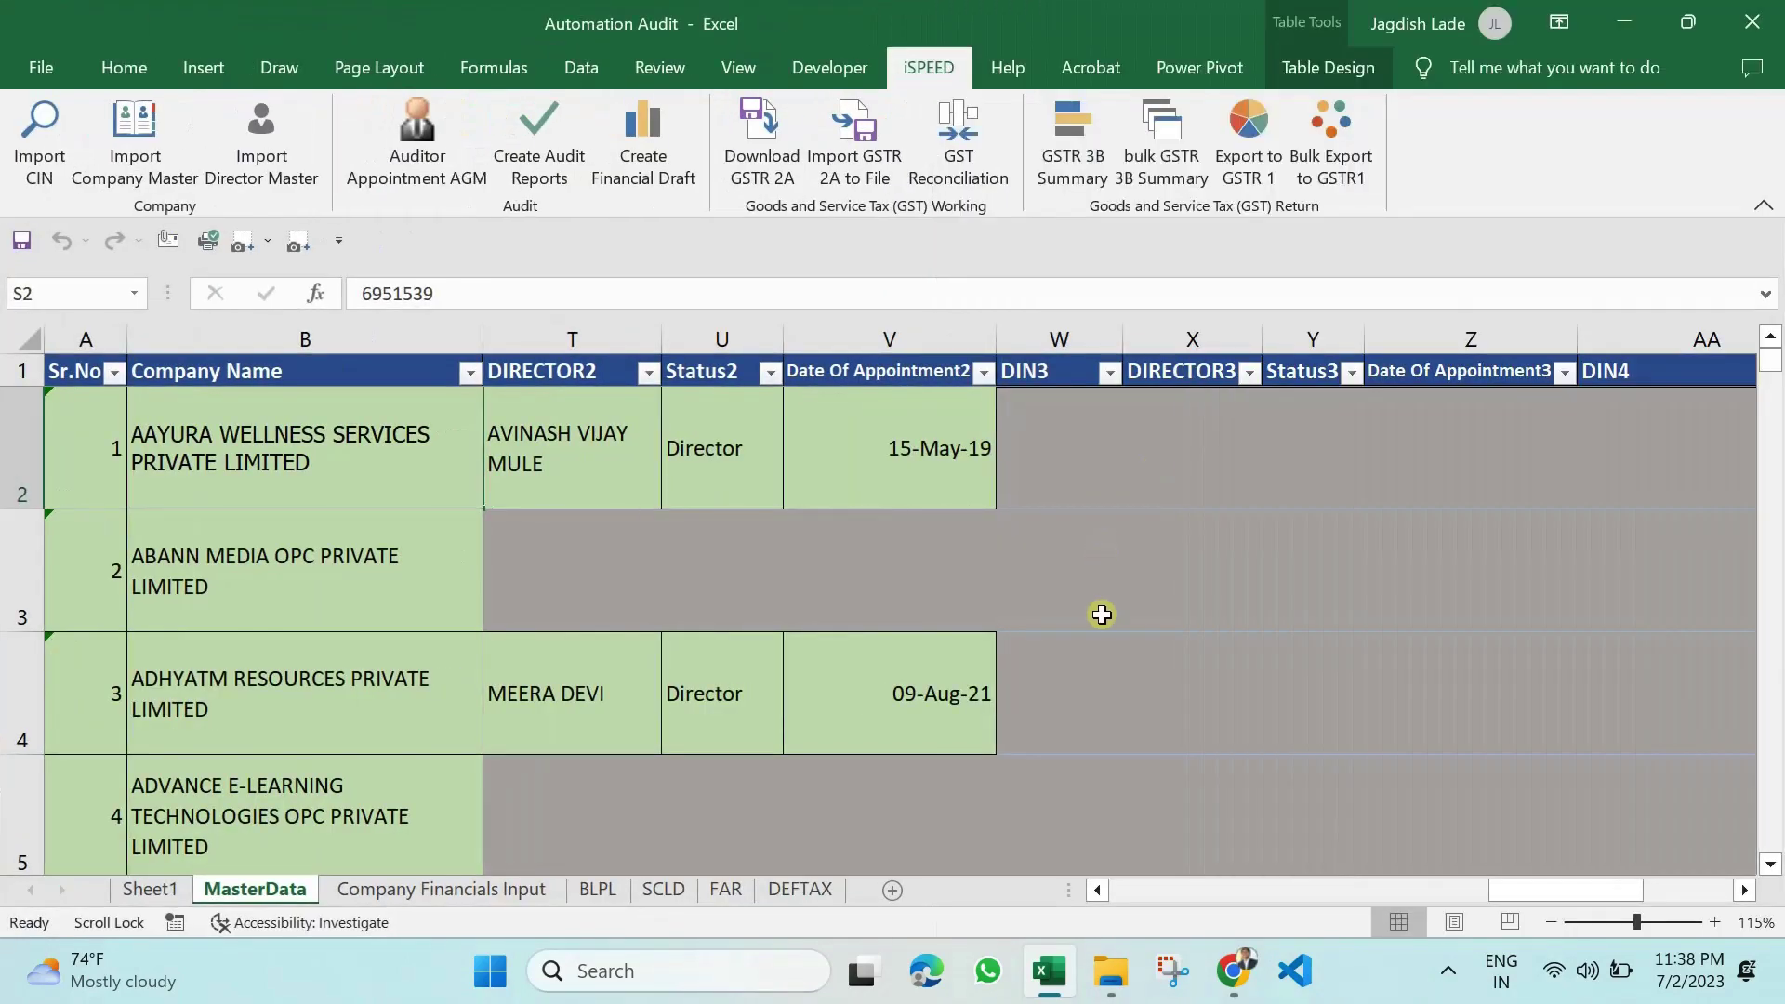
key(alt+Tab)
scroll(976, 581, down, 8)
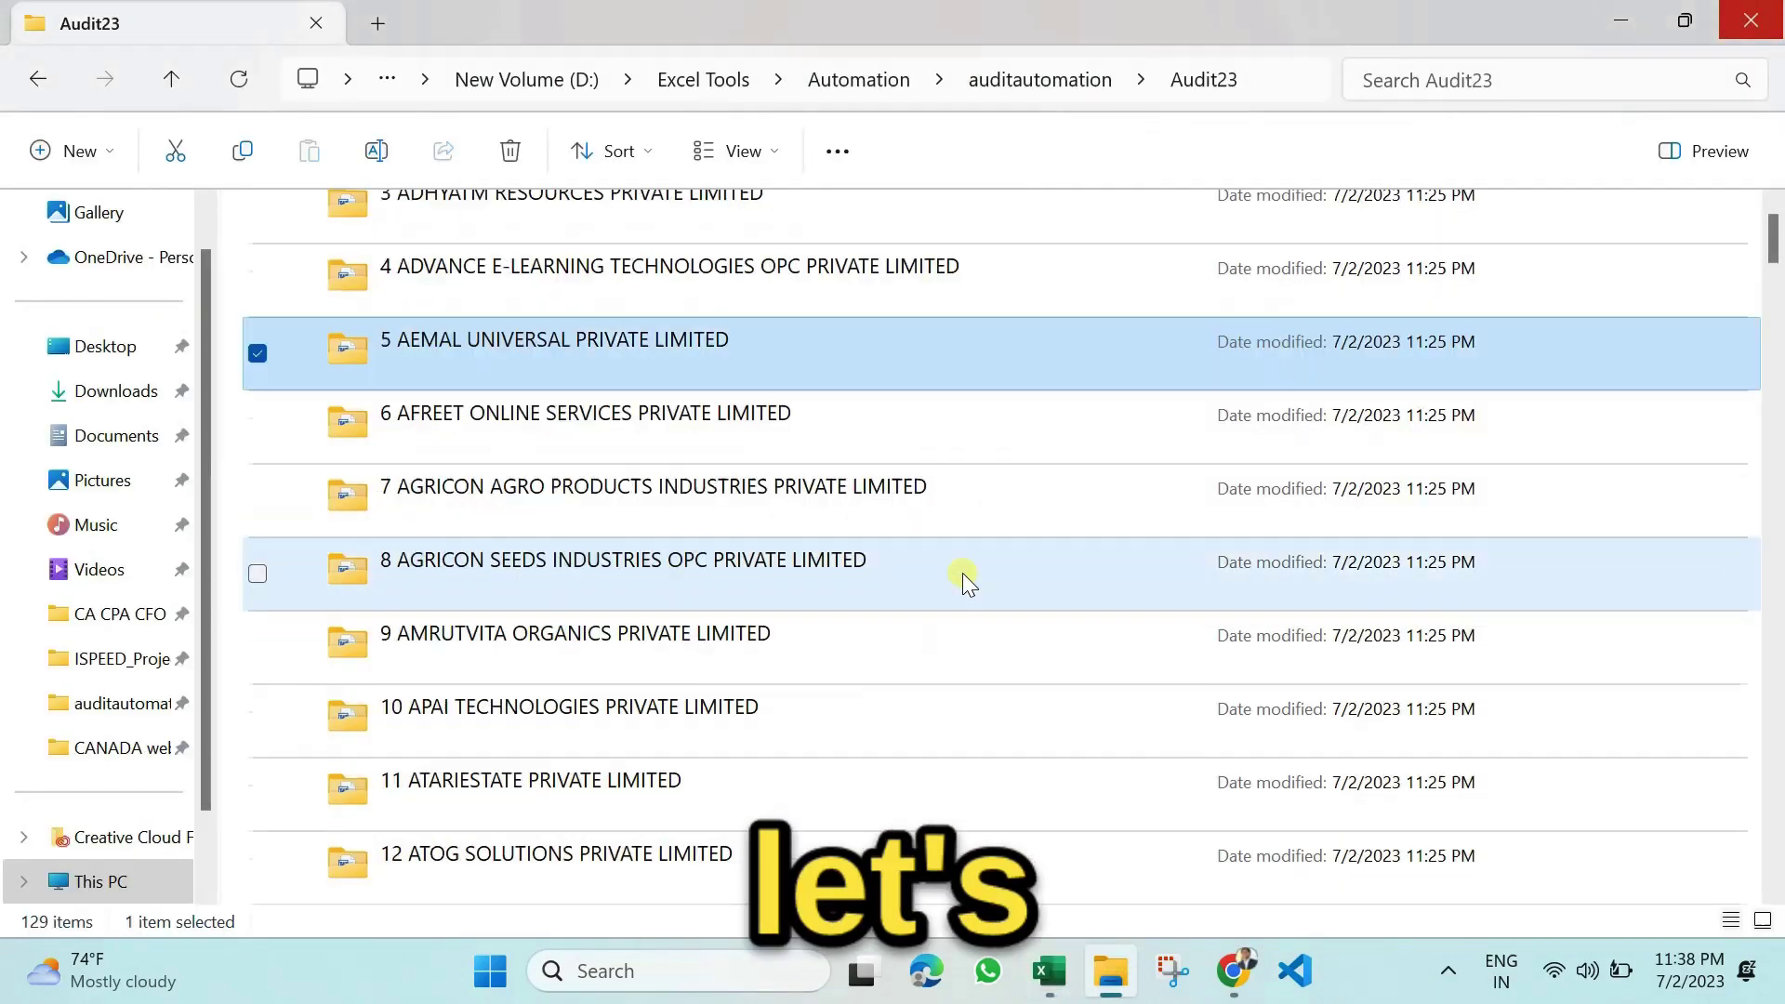
scroll(976, 568, up, 8)
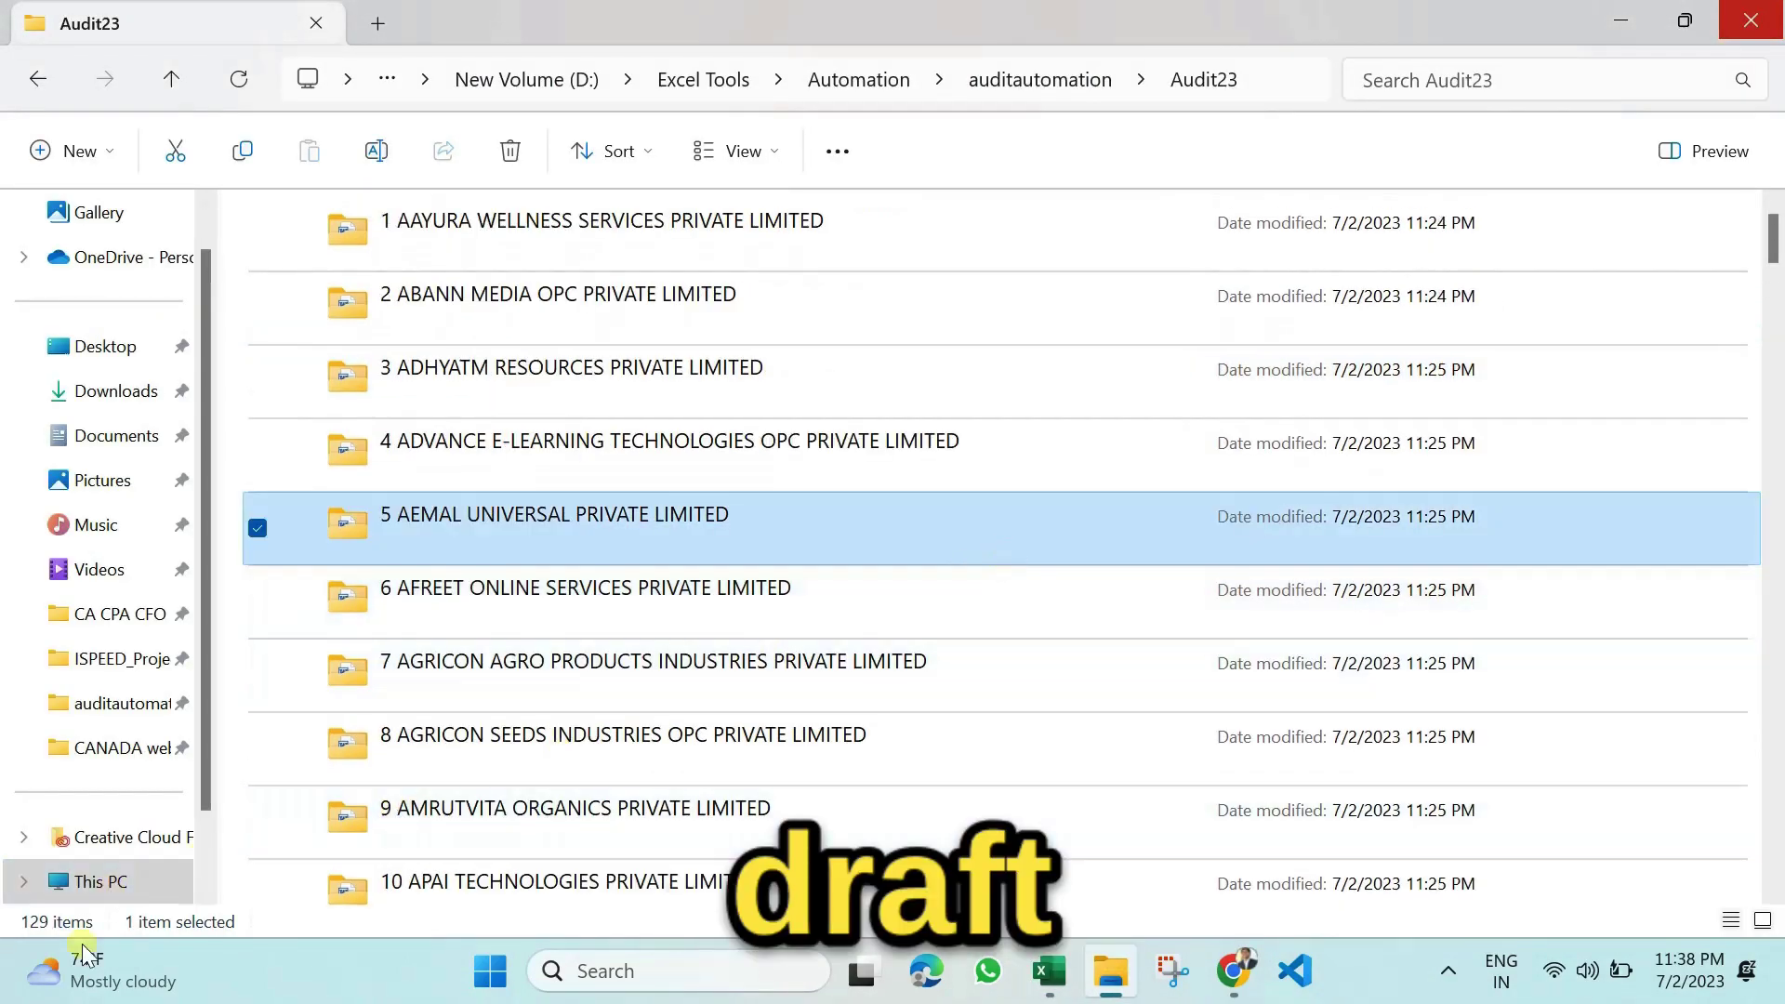
key(ctrl+shift+2)
Step: Open the AAYURA WELLNESS SERVICES folder beside the restored workbook and start creating the financial drafts for the listed companies
key(alt+Tab)
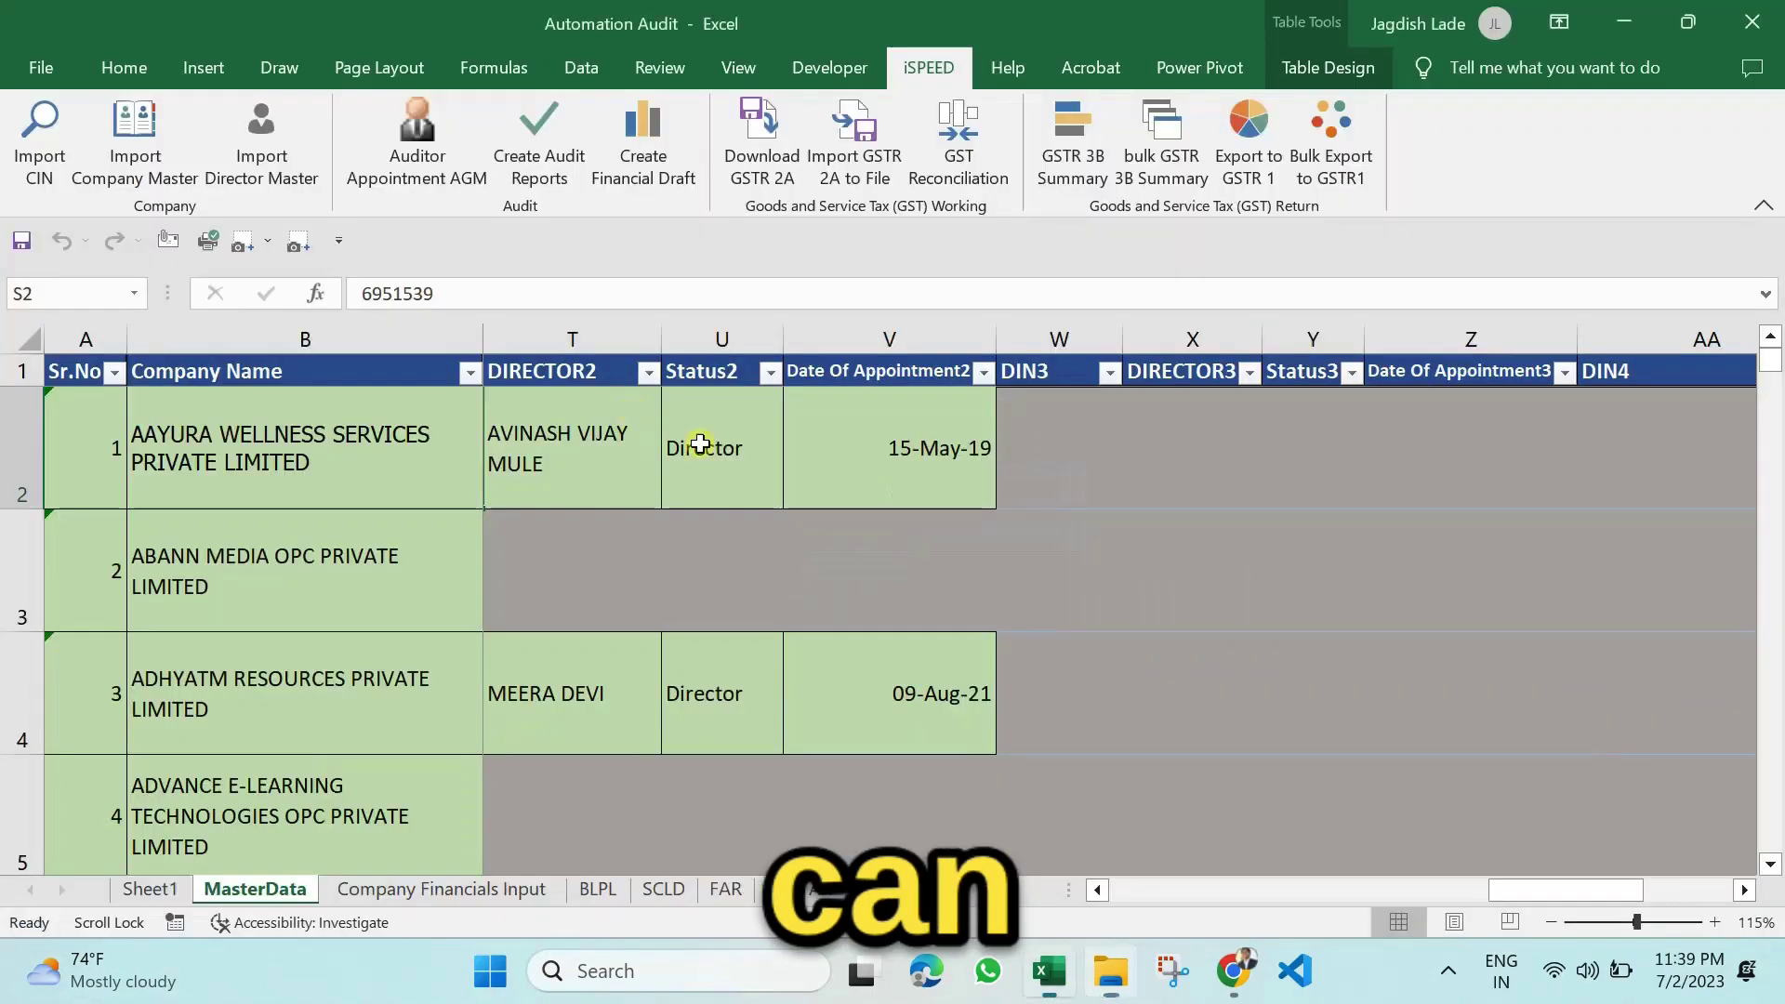
double_click(438, 19)
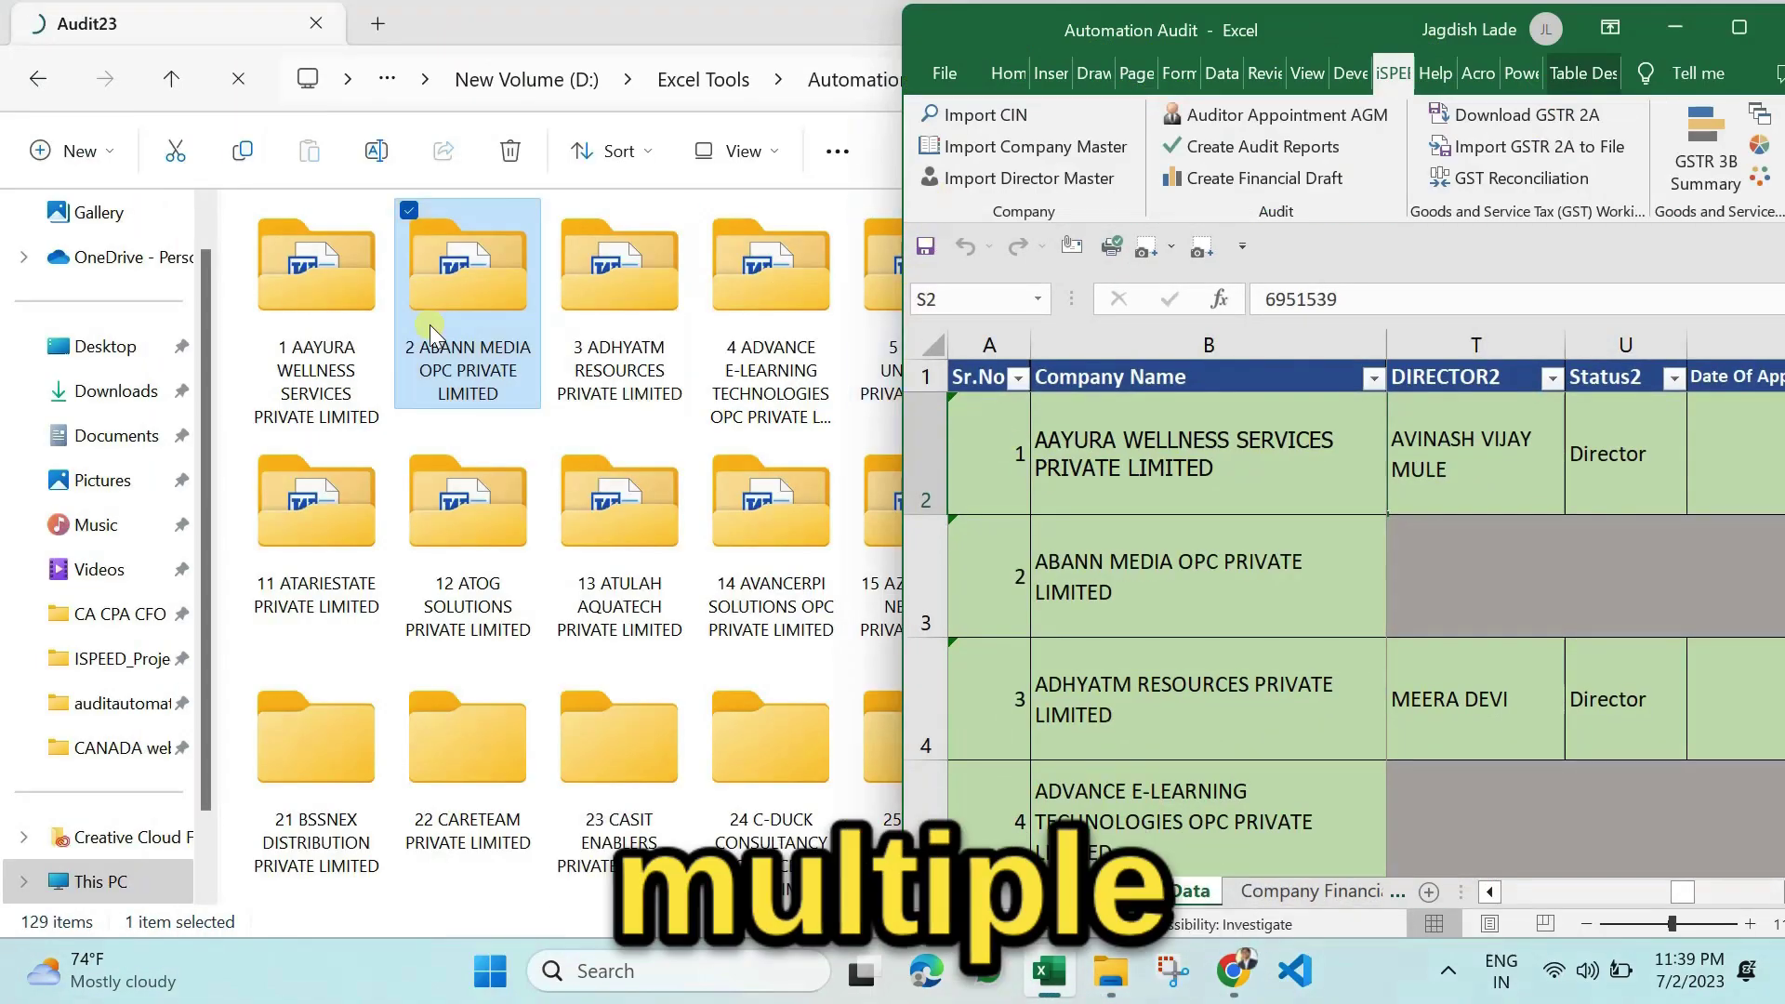
click(335, 284)
key(ctrl+shift+6)
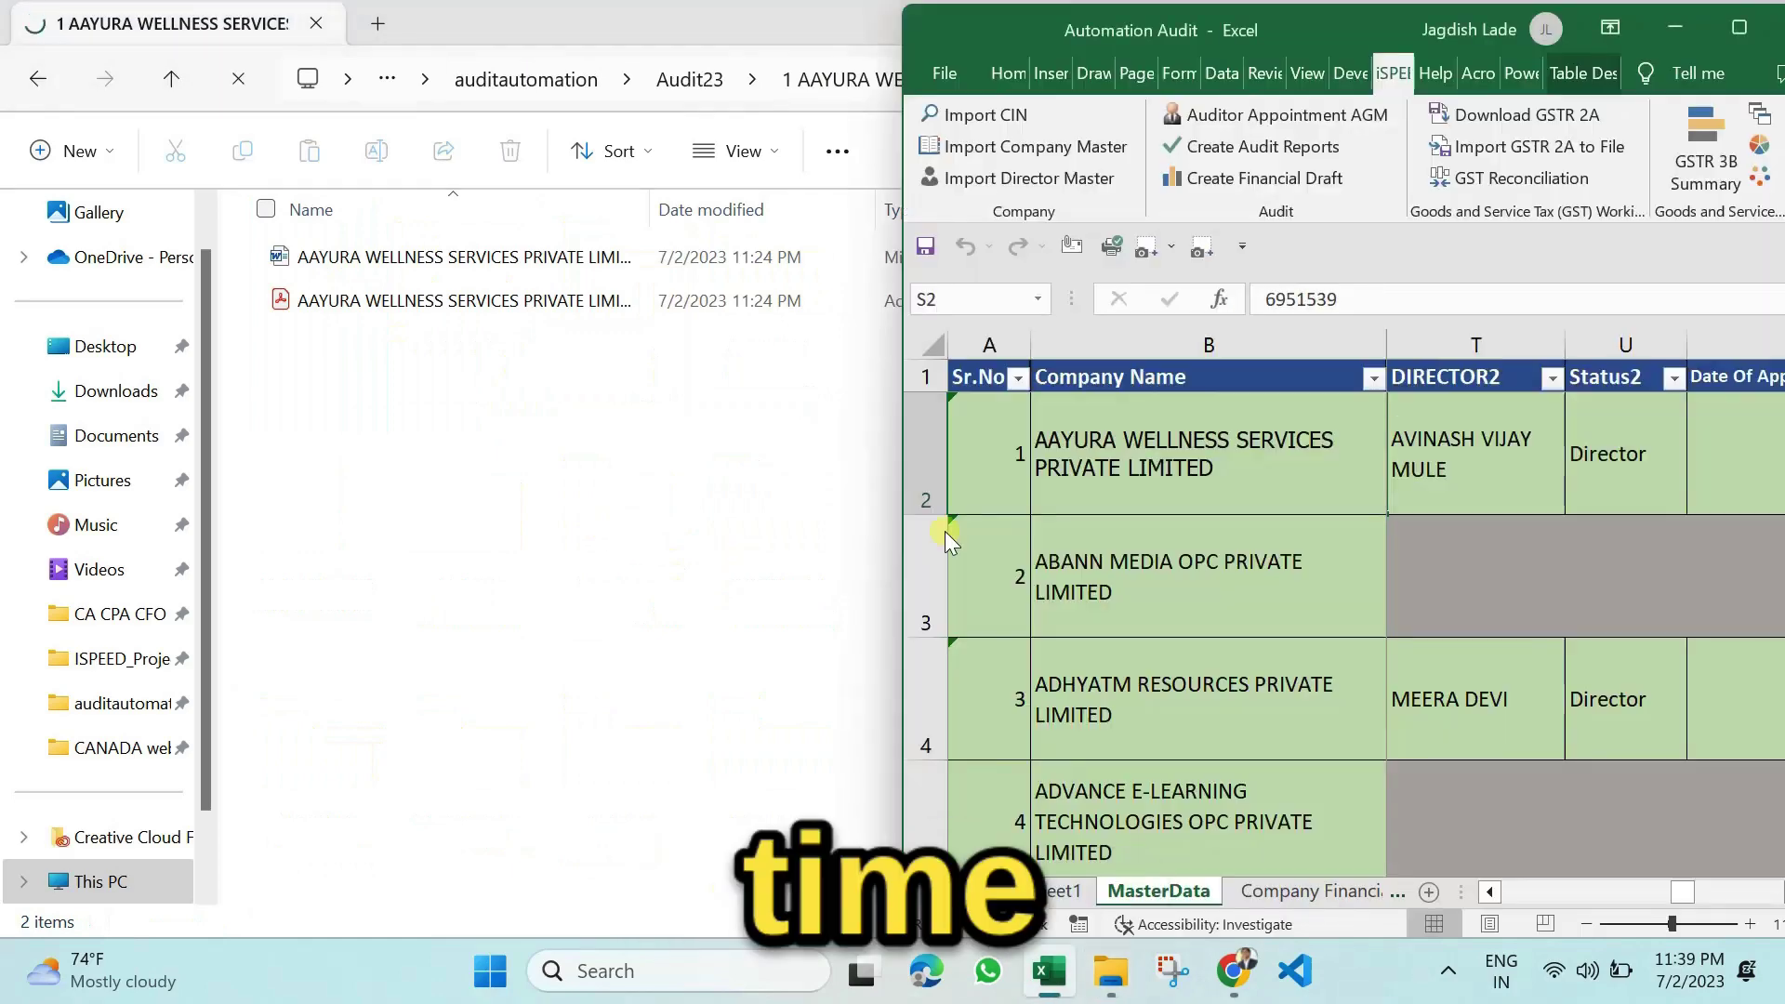
click(1285, 181)
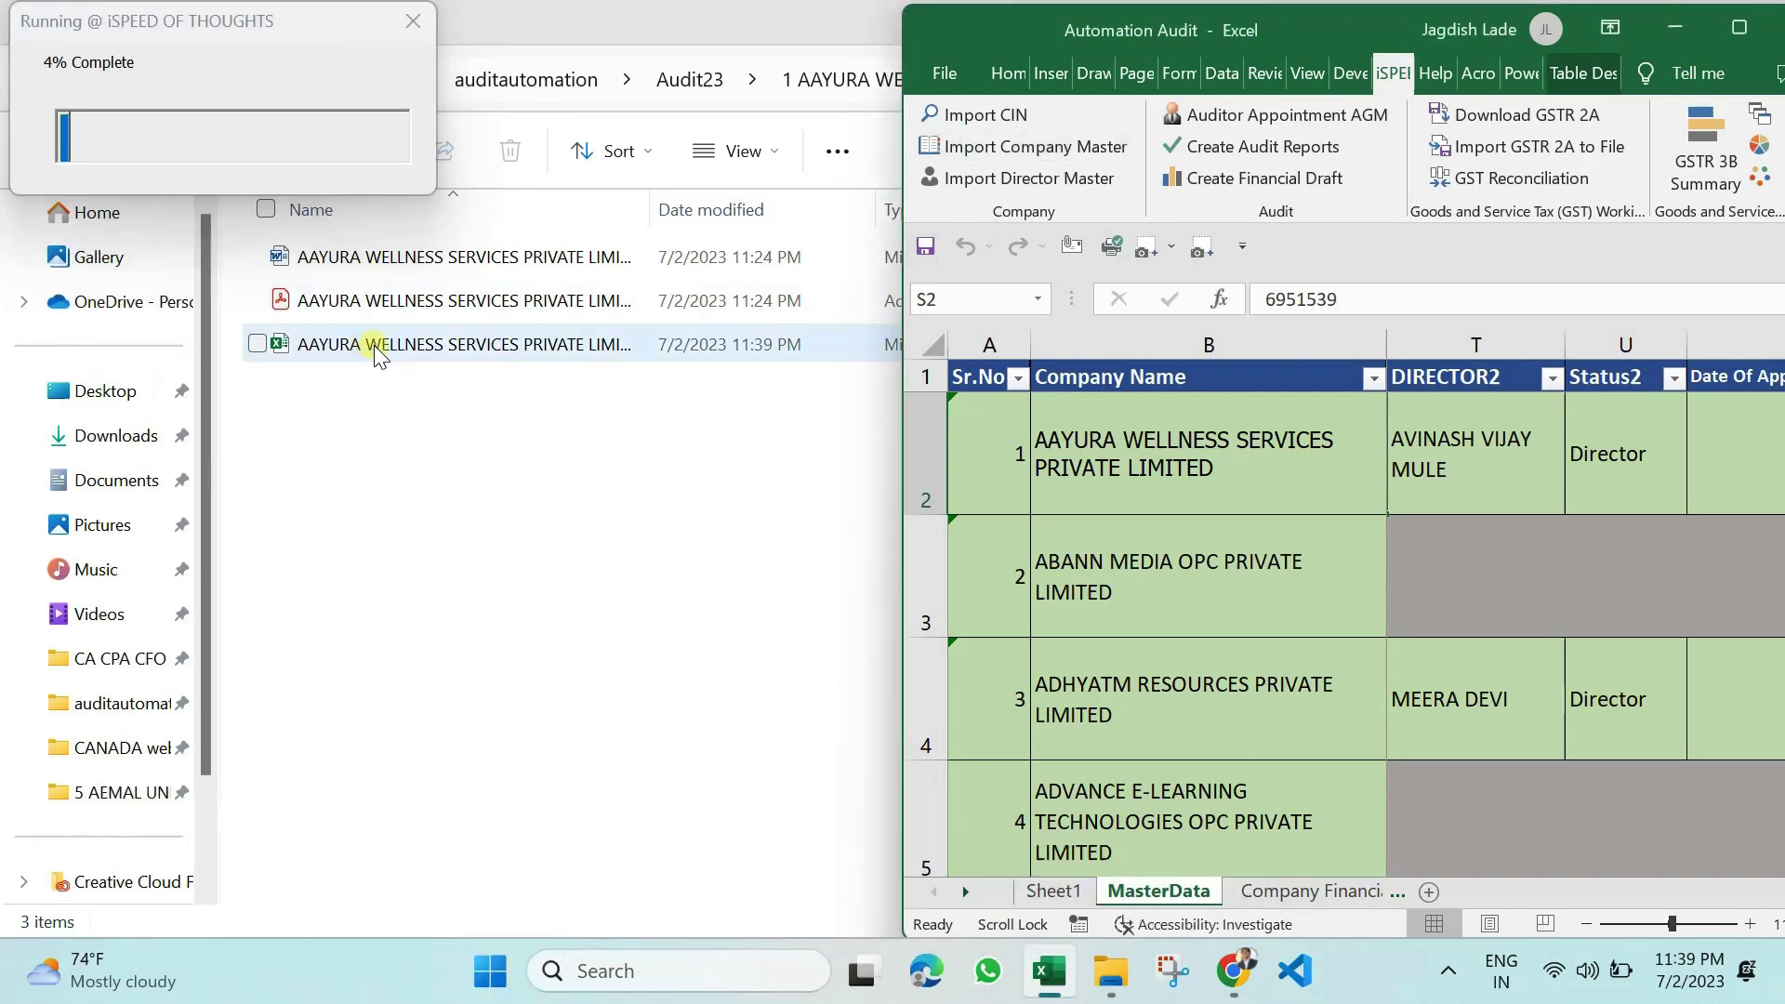
Step: Open the AAYURA WELLNESS SERVICES financial workbook and return to the Audit23 folder to follow the drafts being created
click(374, 344)
double_click(374, 344)
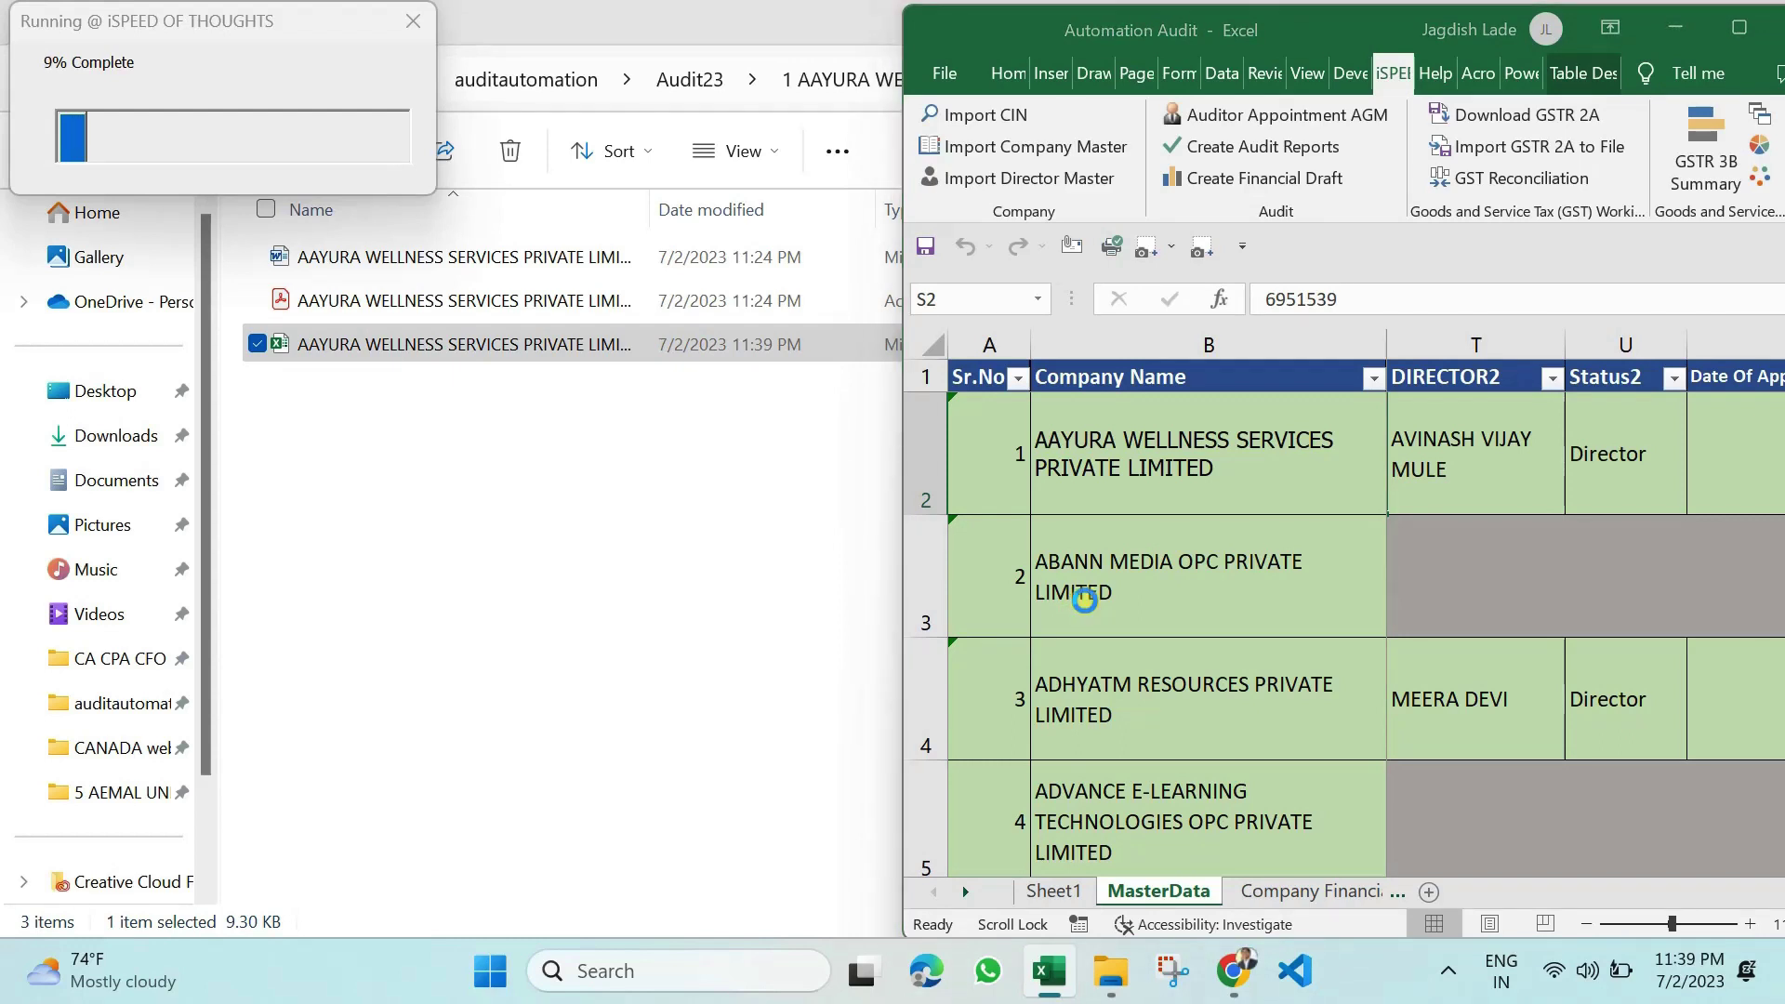
click(1069, 971)
key(alt+Up)
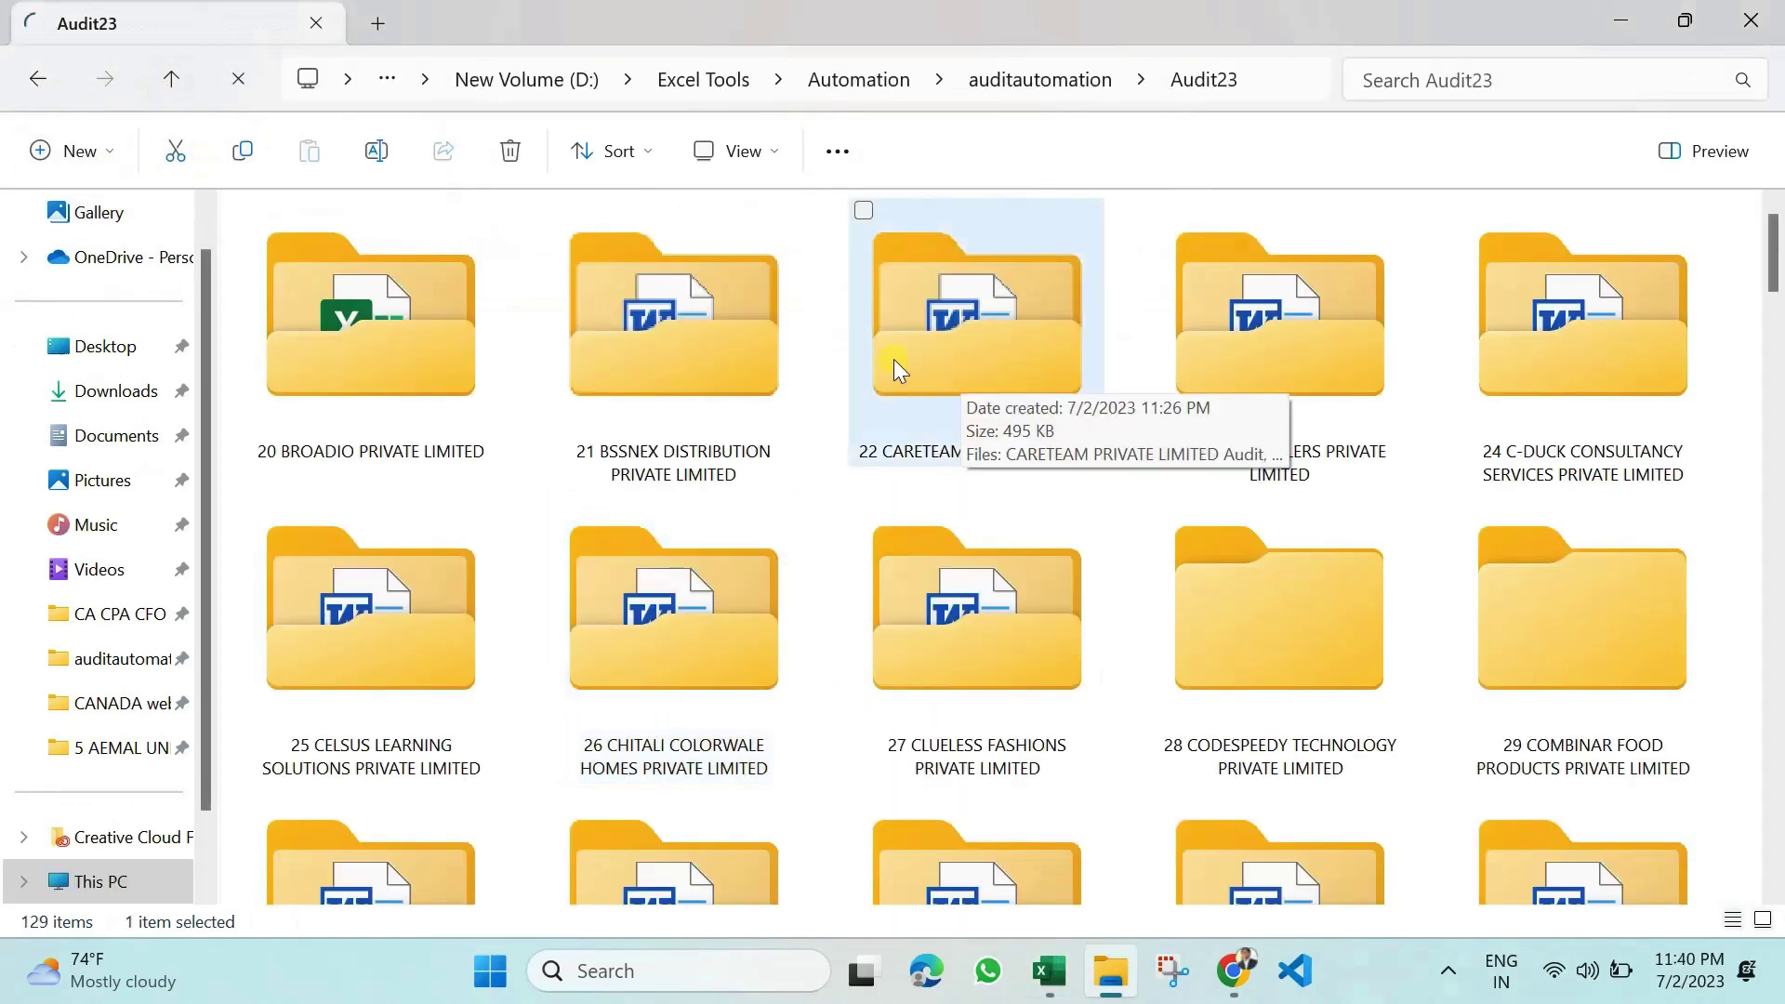
Step: Switch from the Audit23 folder to the Automation Audit workbook and close the financial statements completion dialog
mouse_move(1091, 991)
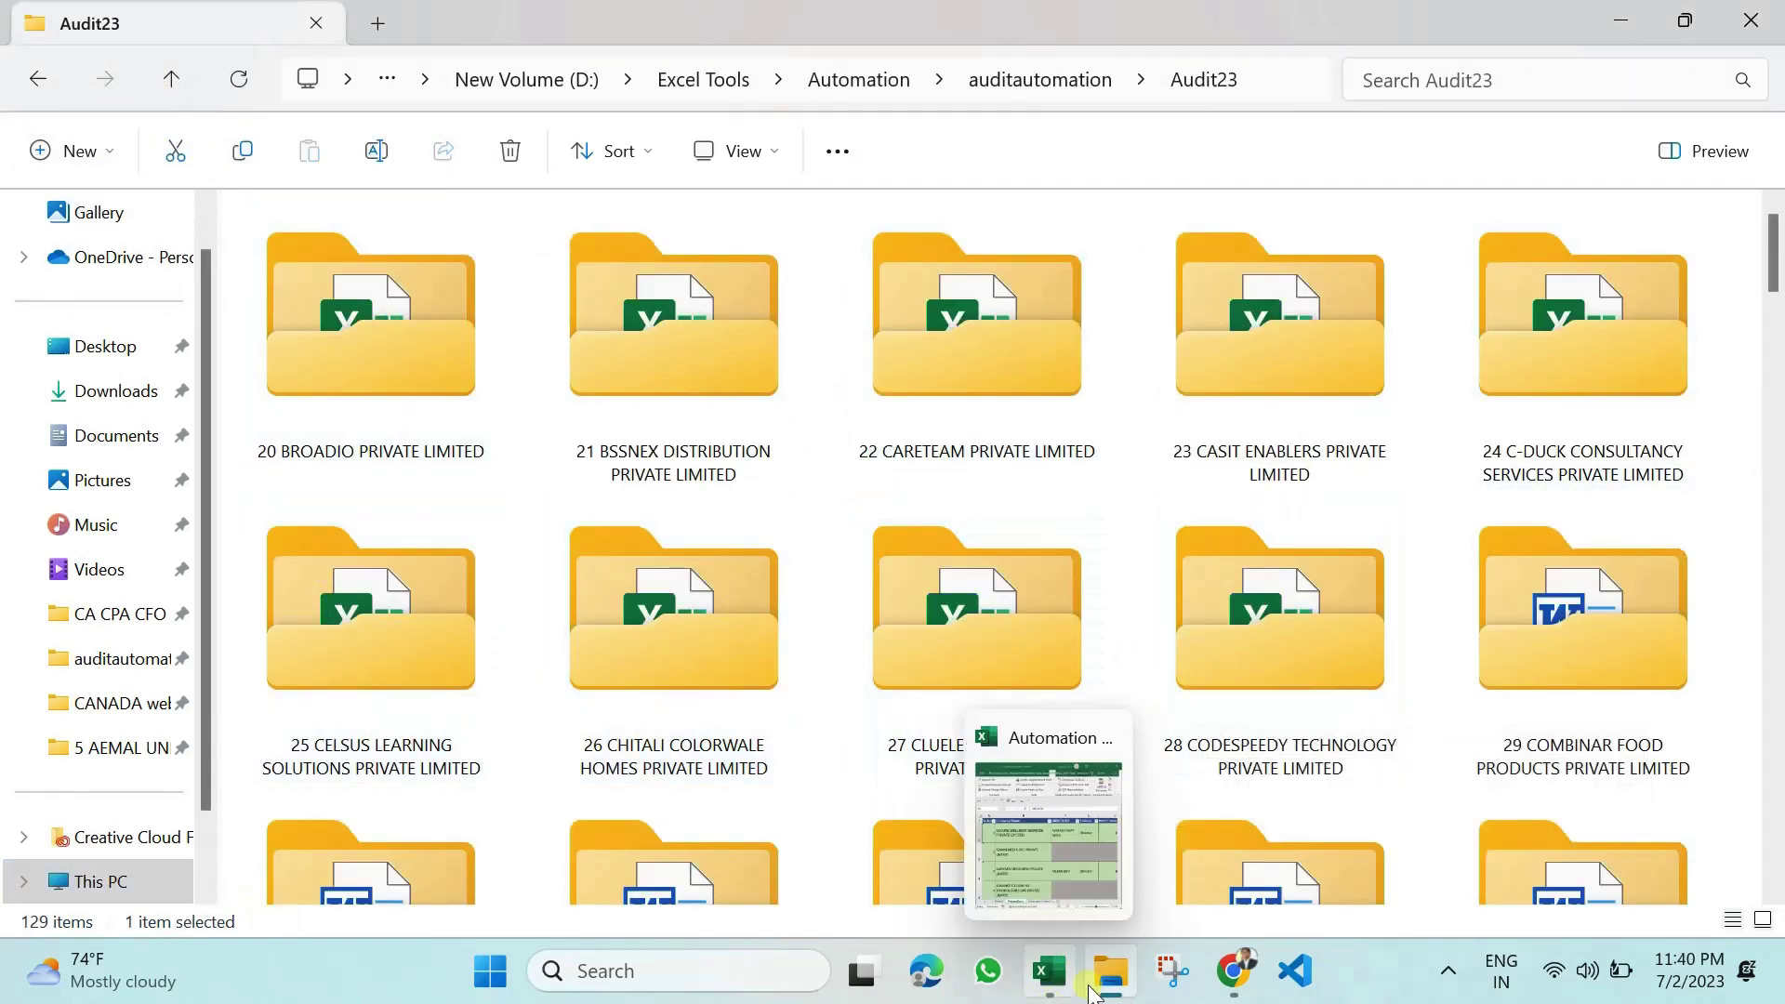
click(1049, 837)
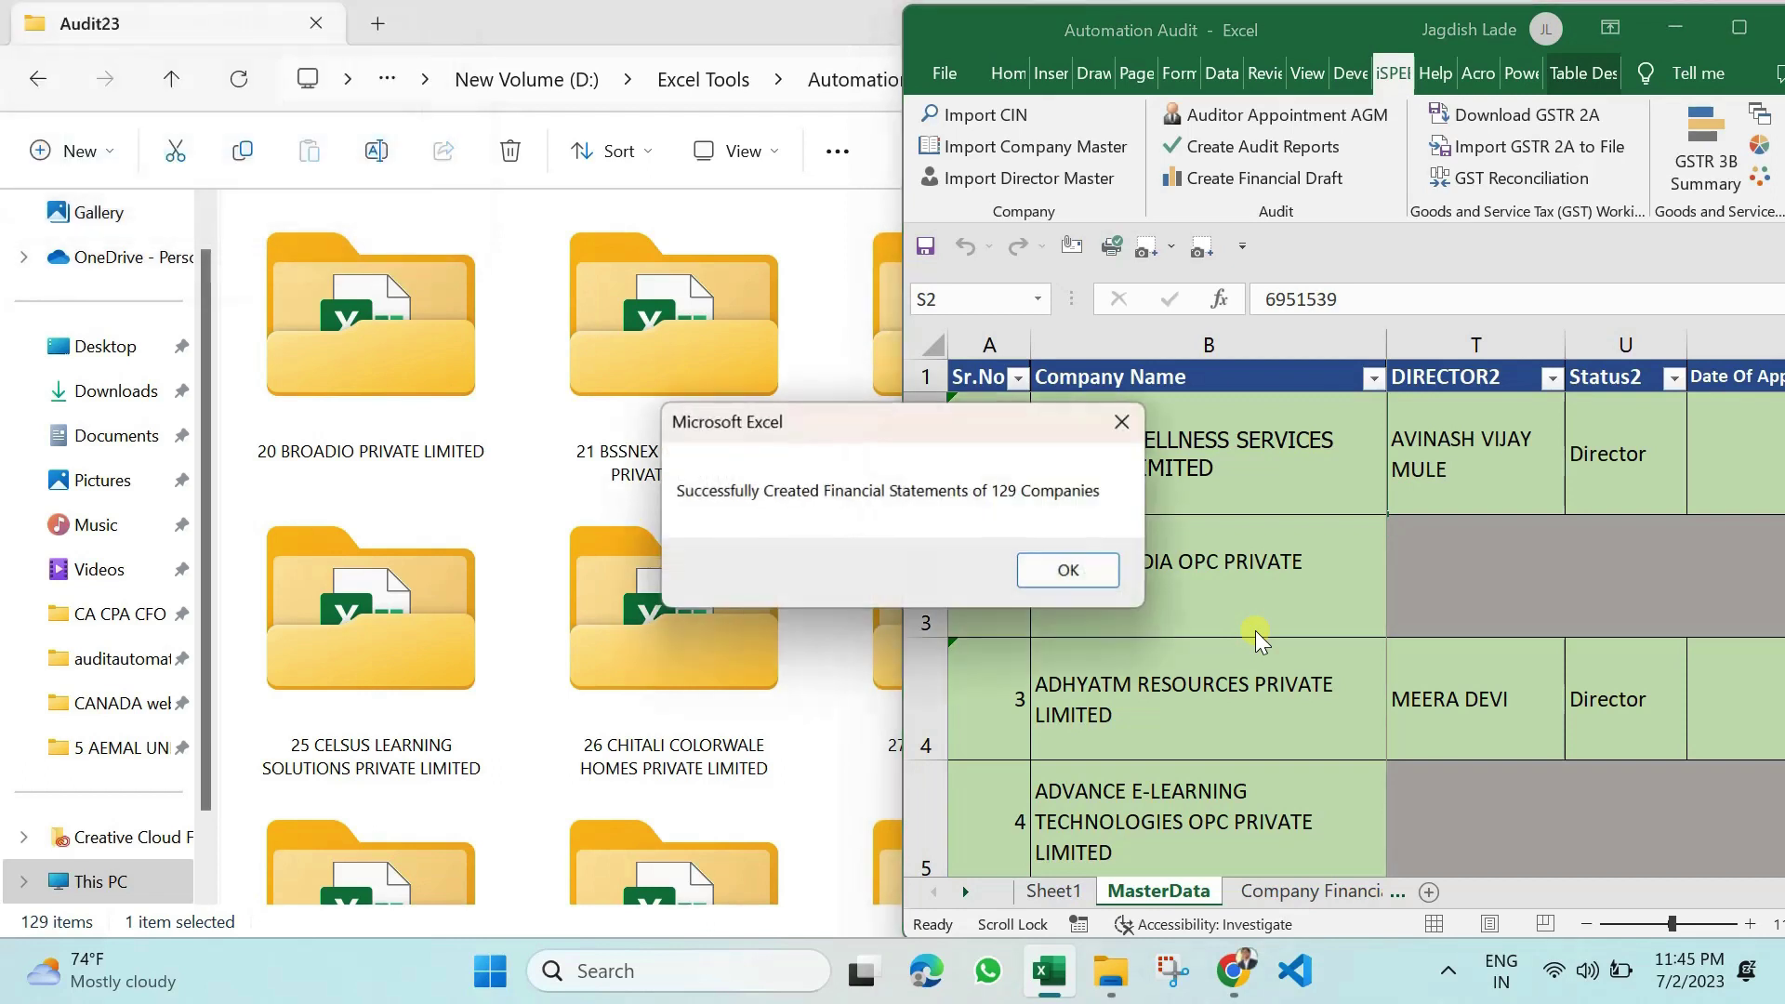
click(1041, 569)
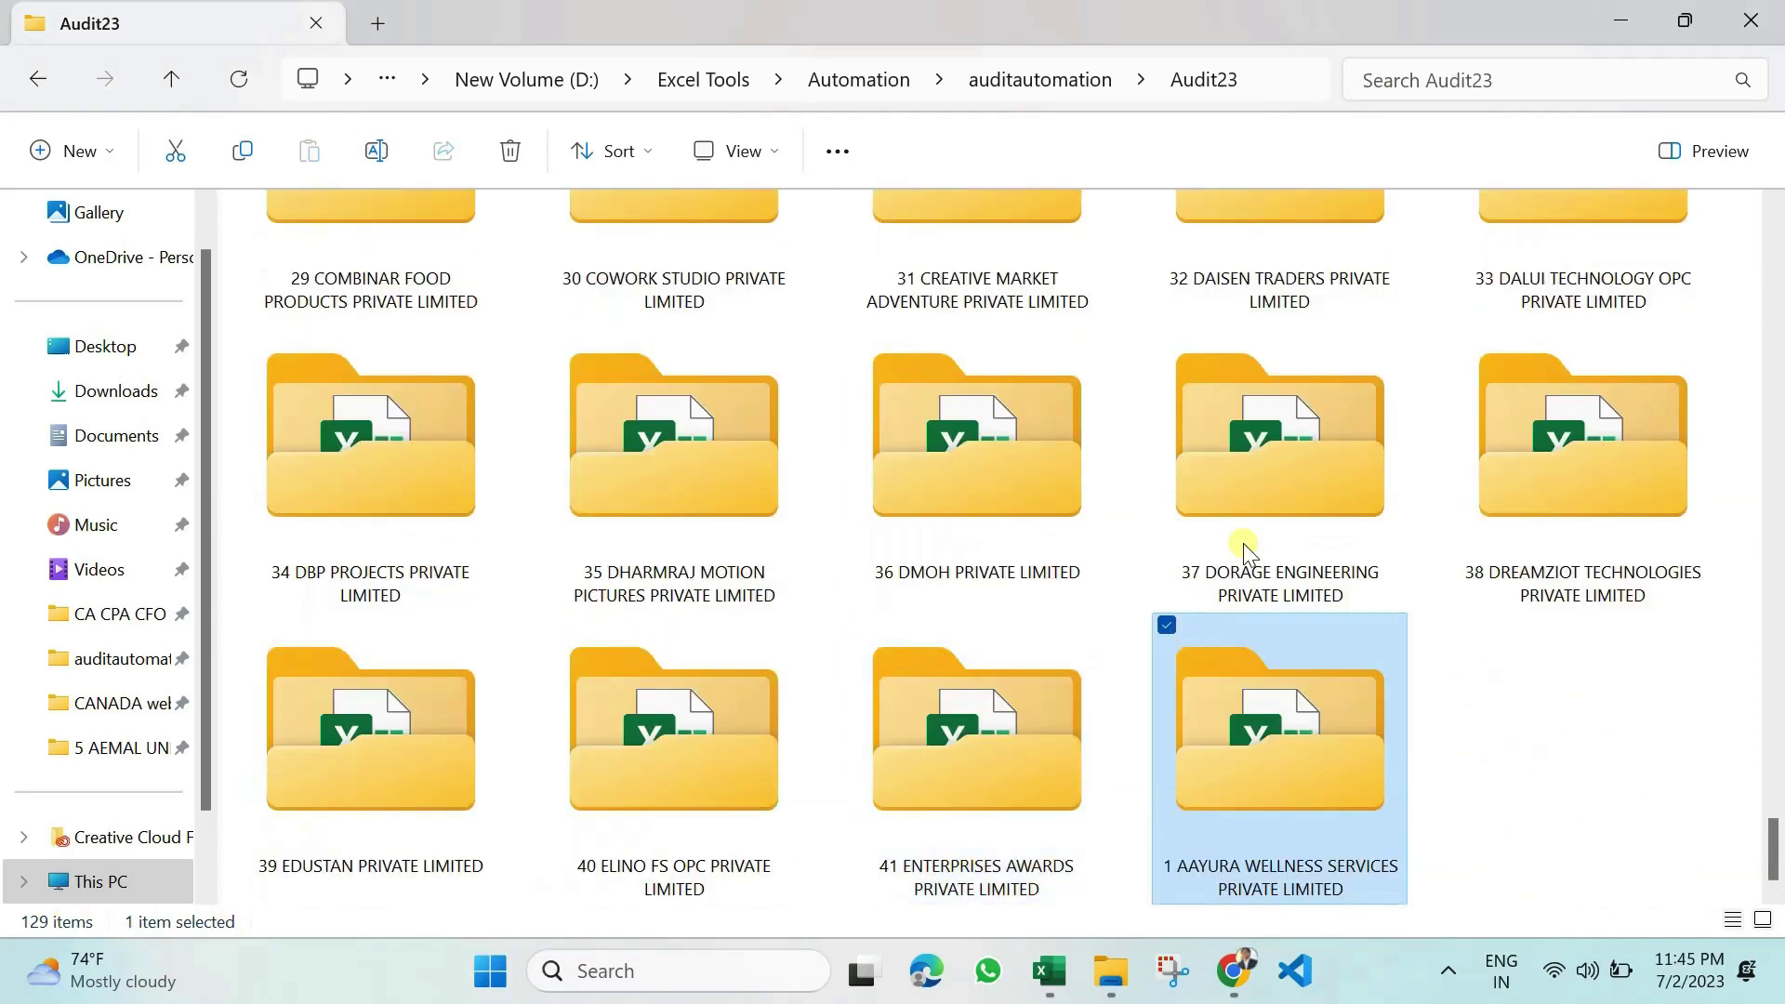
Step: Open the financial workbook in the 37 DORAGE ENGINEERING PRIVATE LIMITED folder of Audit23 and maximize it
double_click(1276, 472)
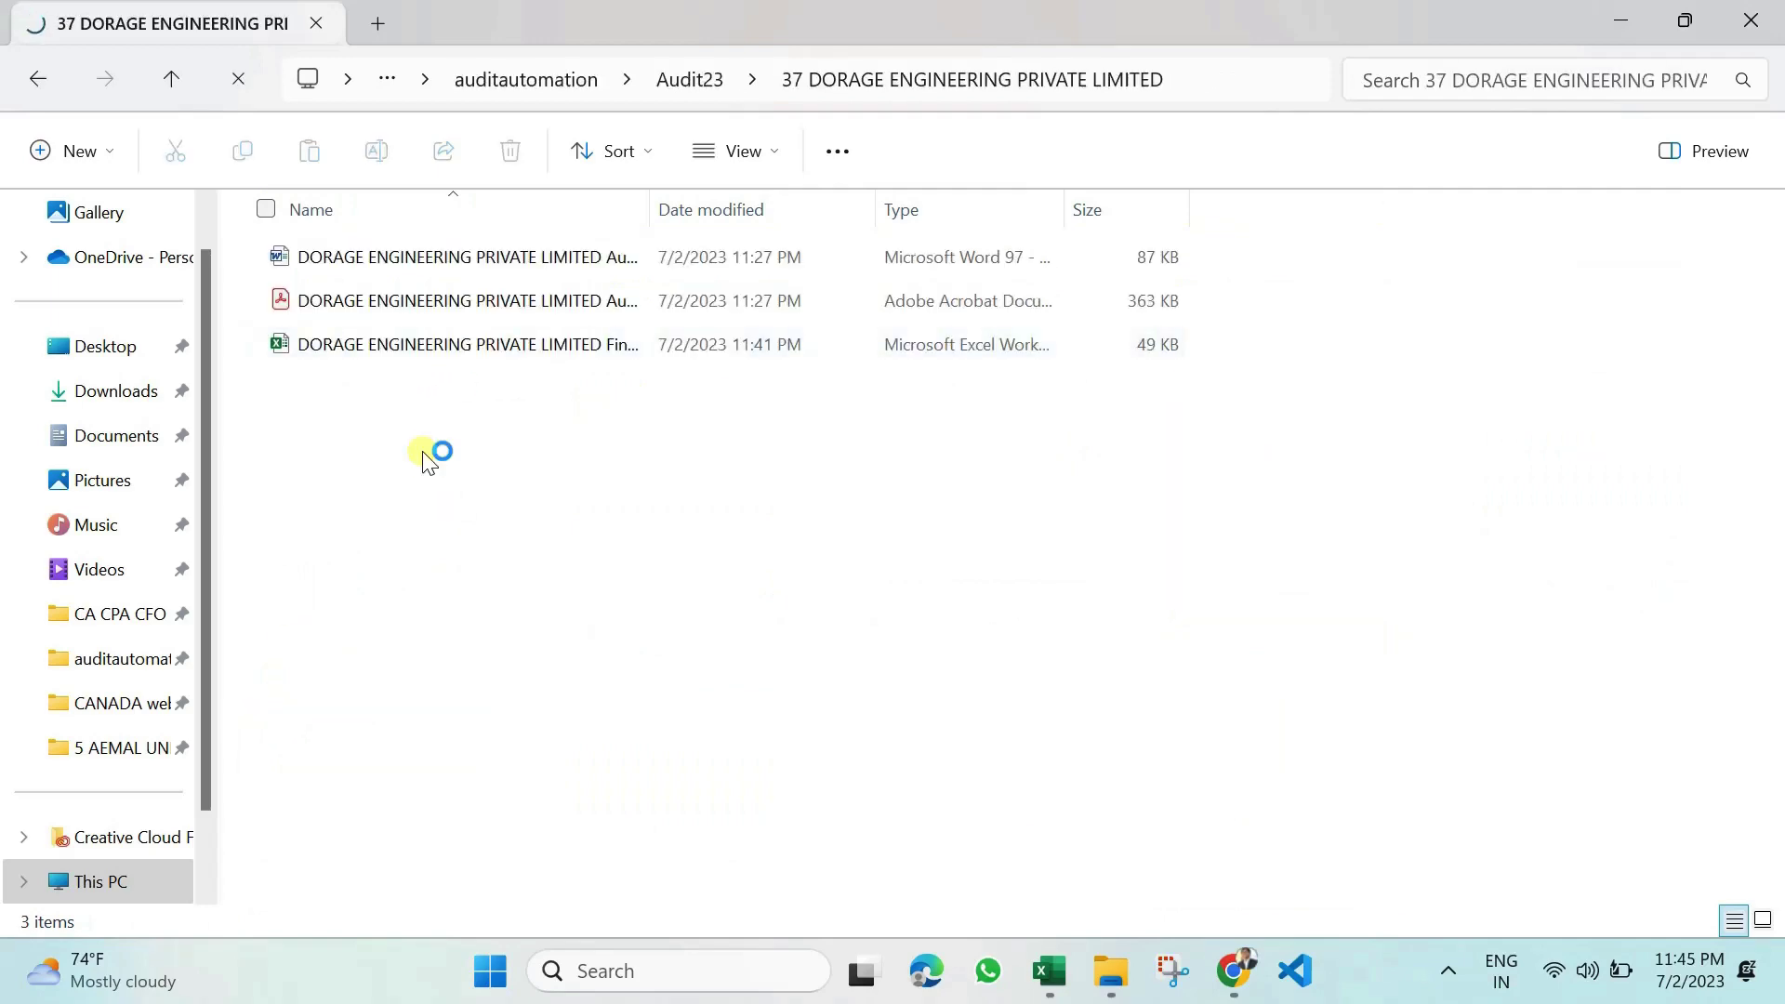
click(465, 349)
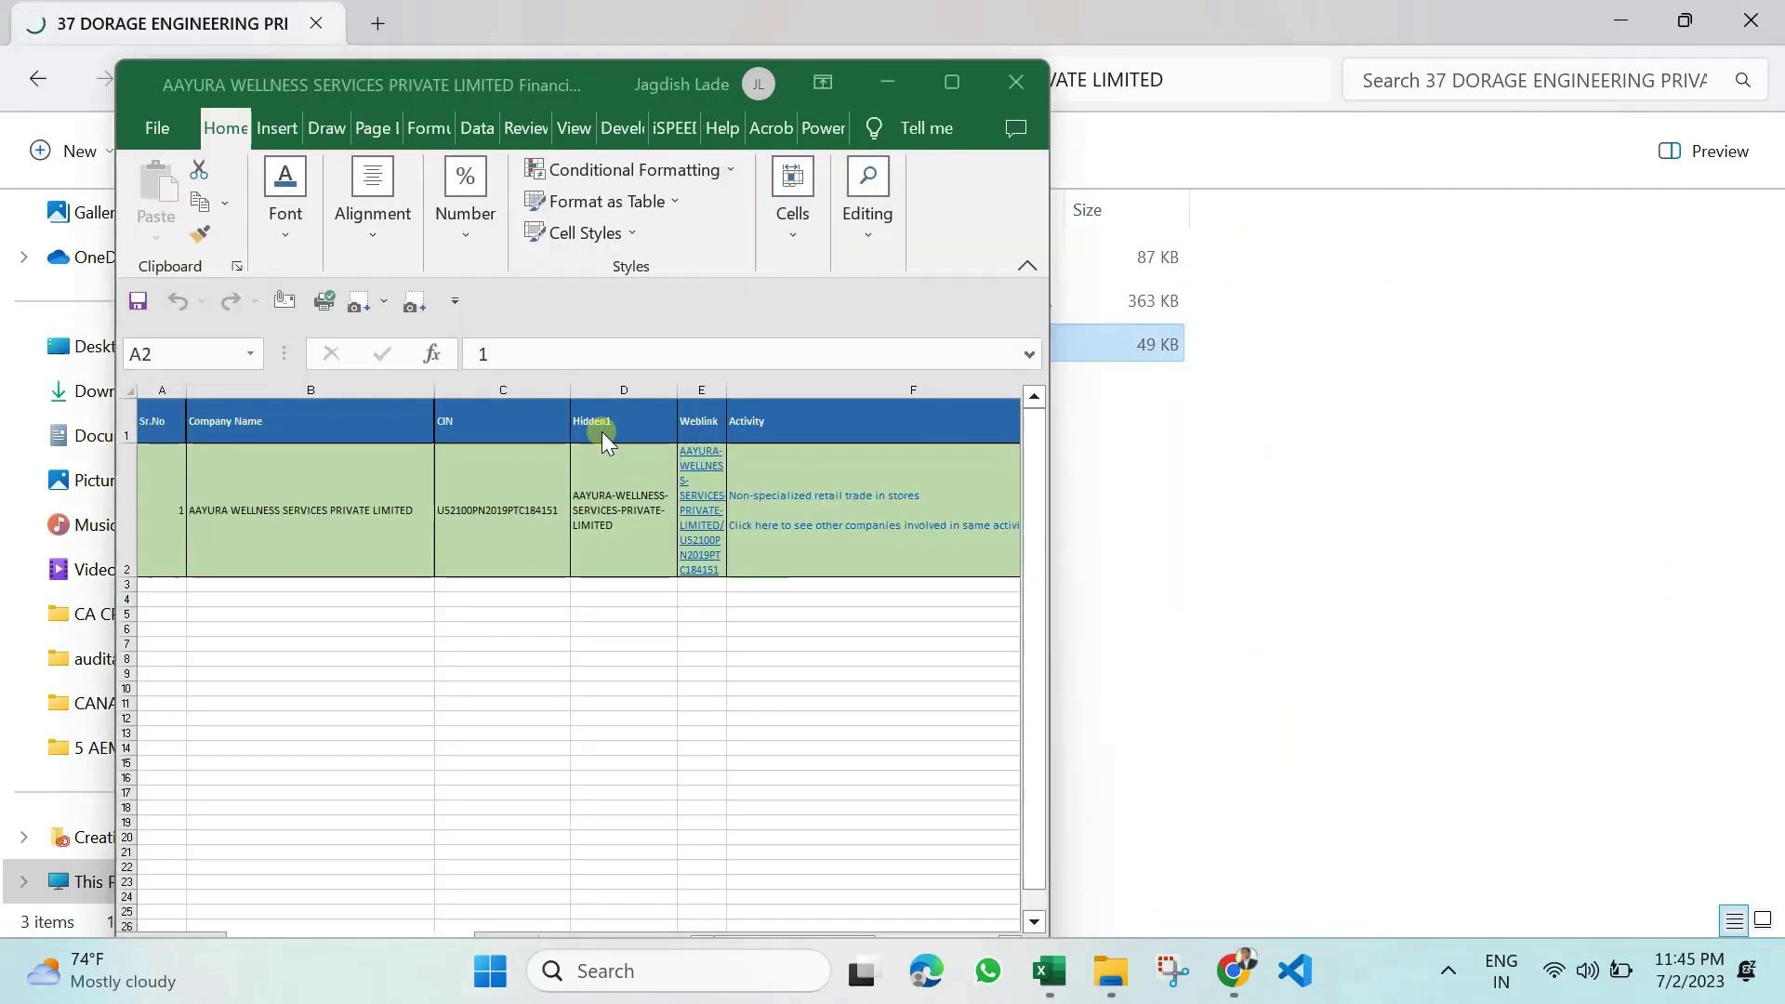
click(951, 92)
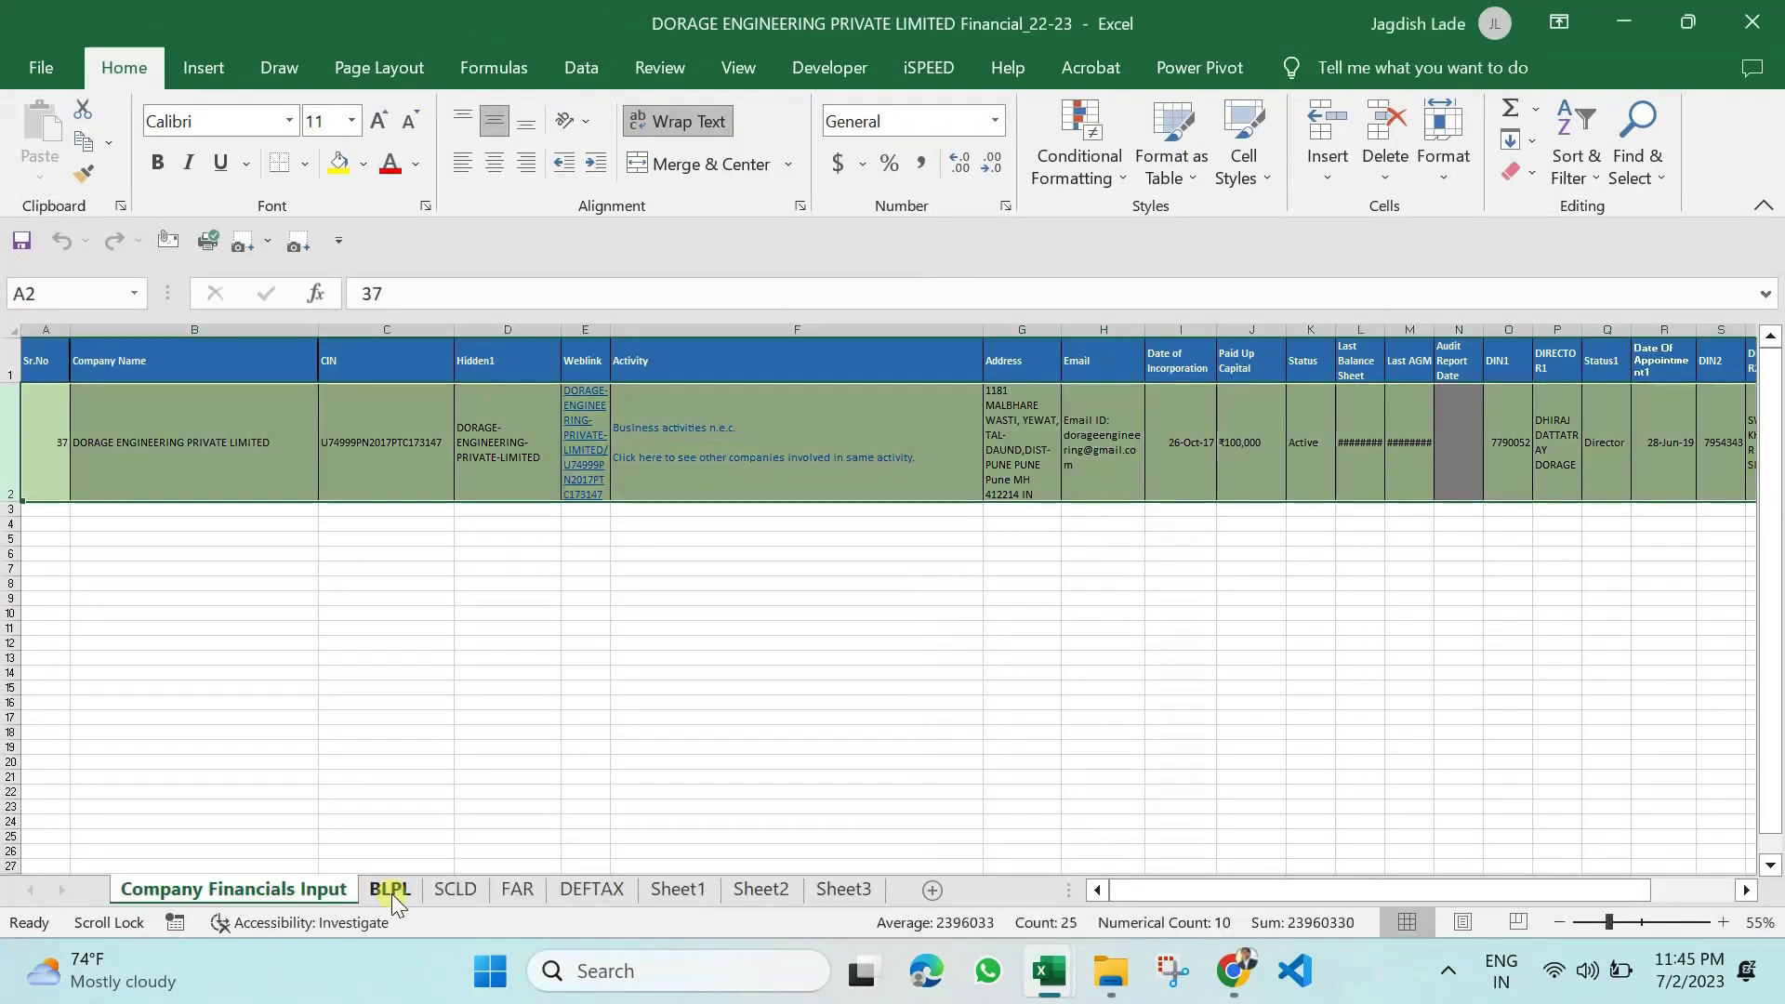
Step: Read the DORAGE ENGINEERING balance sheet, signature block and profit and loss statement on the BLPL sheet
click(392, 892)
scroll(648, 793, down, 5)
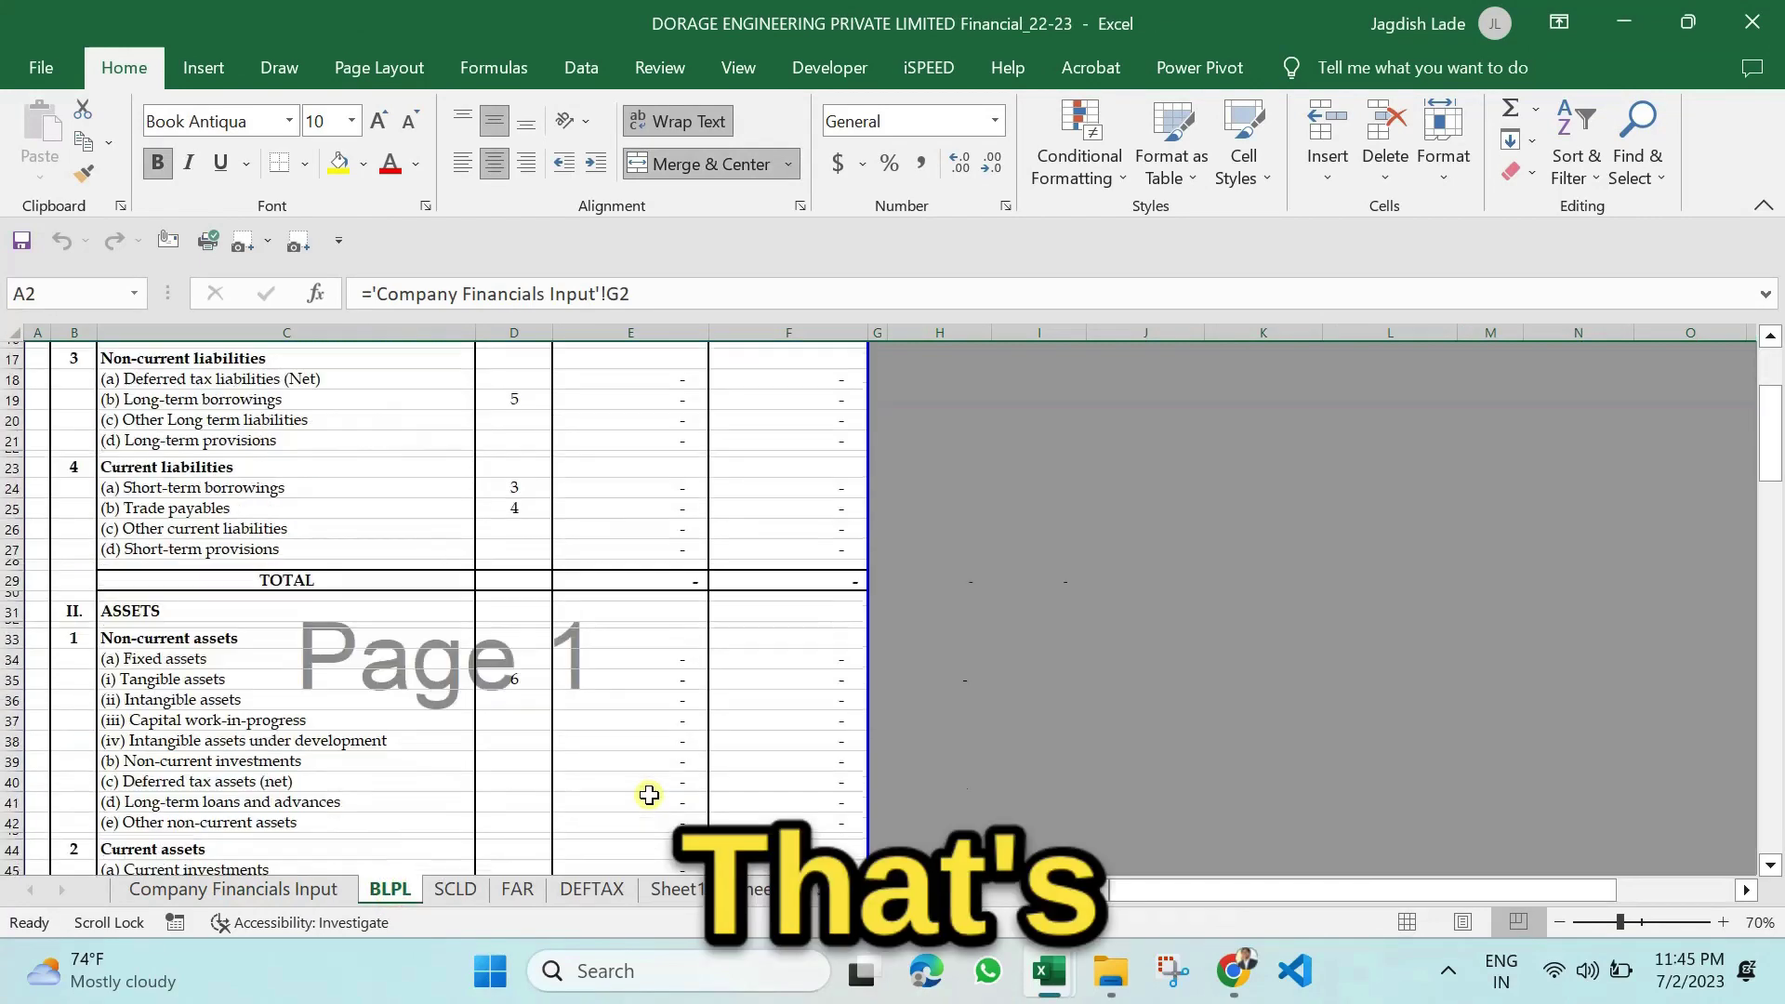
scroll(649, 795, down, 3)
scroll(649, 793, down, 6)
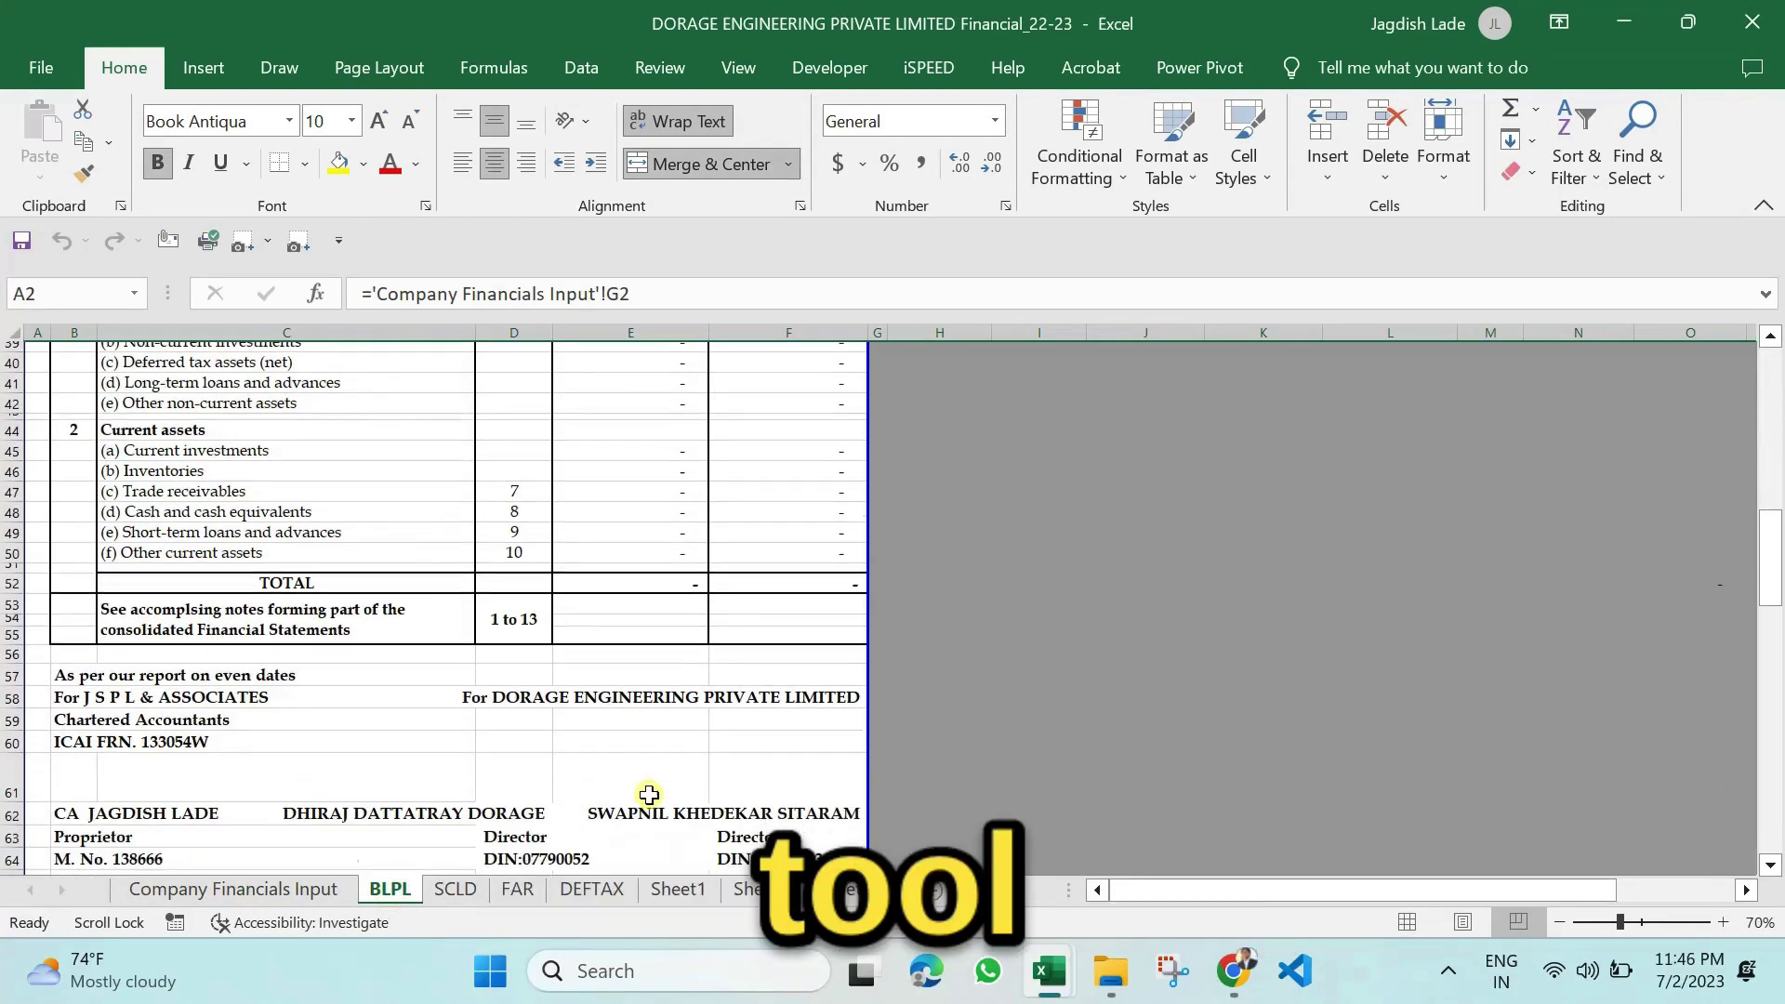
scroll(437, 782, down, 10)
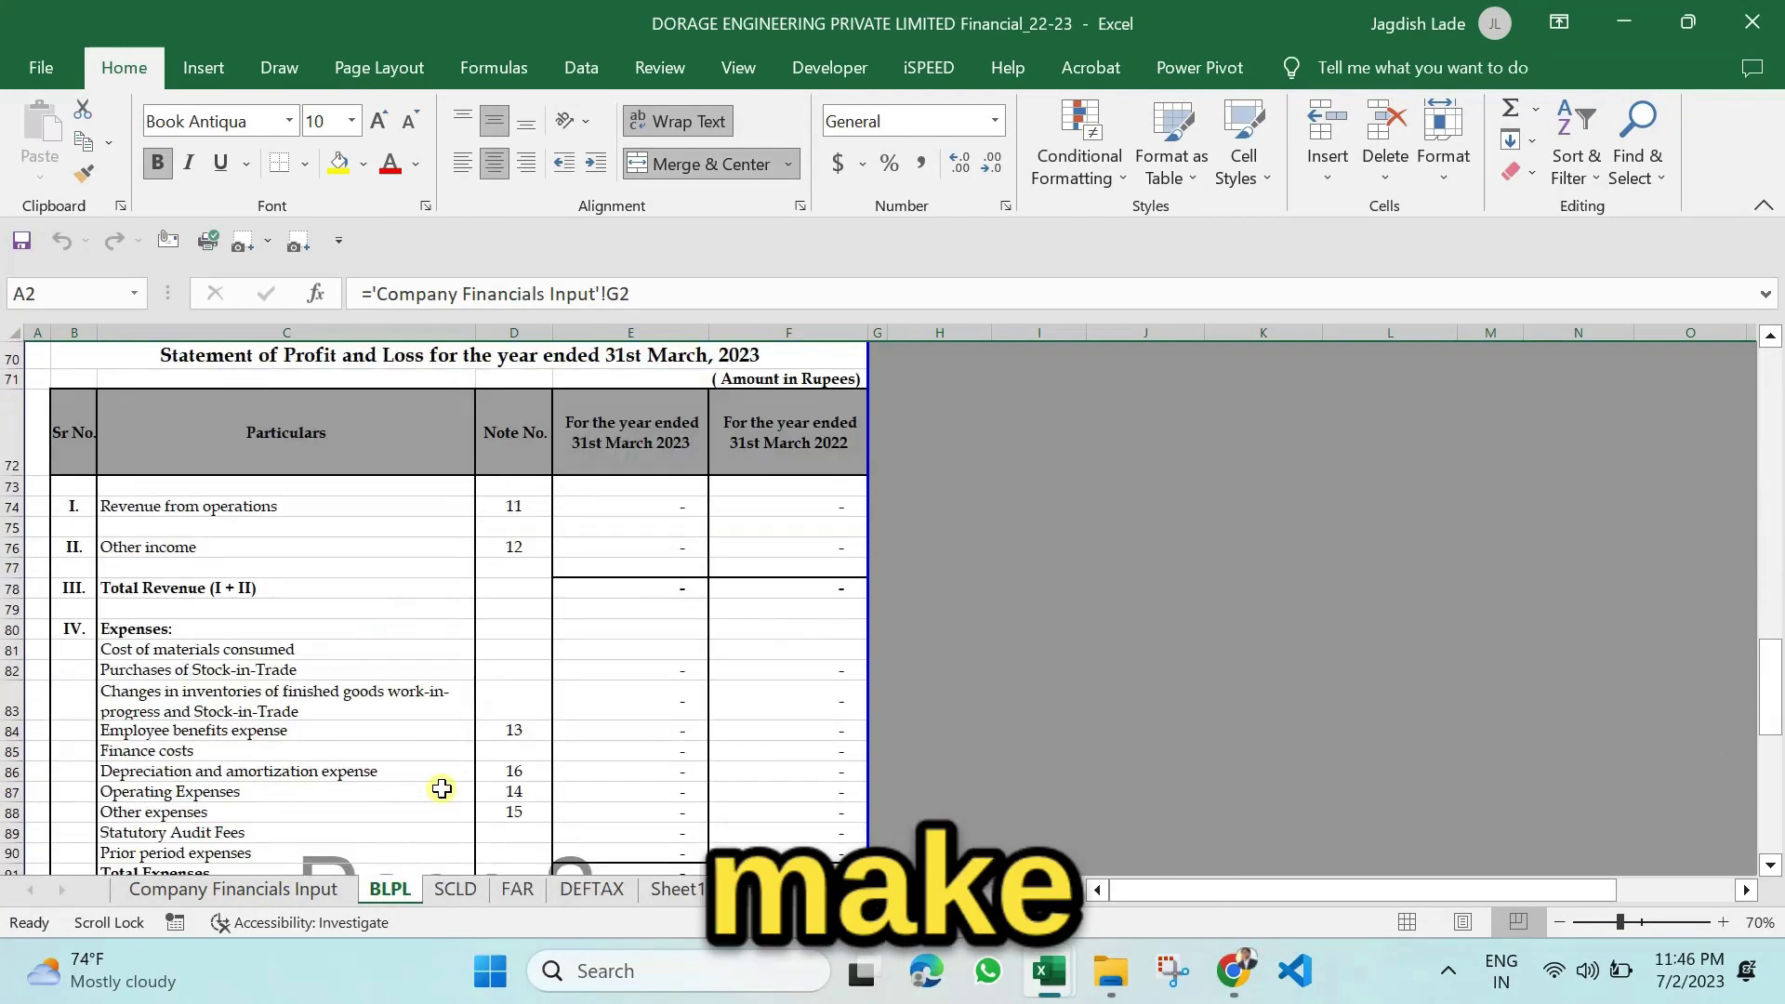
Step: Look through the SCLD, FAR, DEFTAX and Sheet1 sheets of the DORAGE ENGINEERING workbook, examining the notes on SCLD
click(448, 890)
click(521, 891)
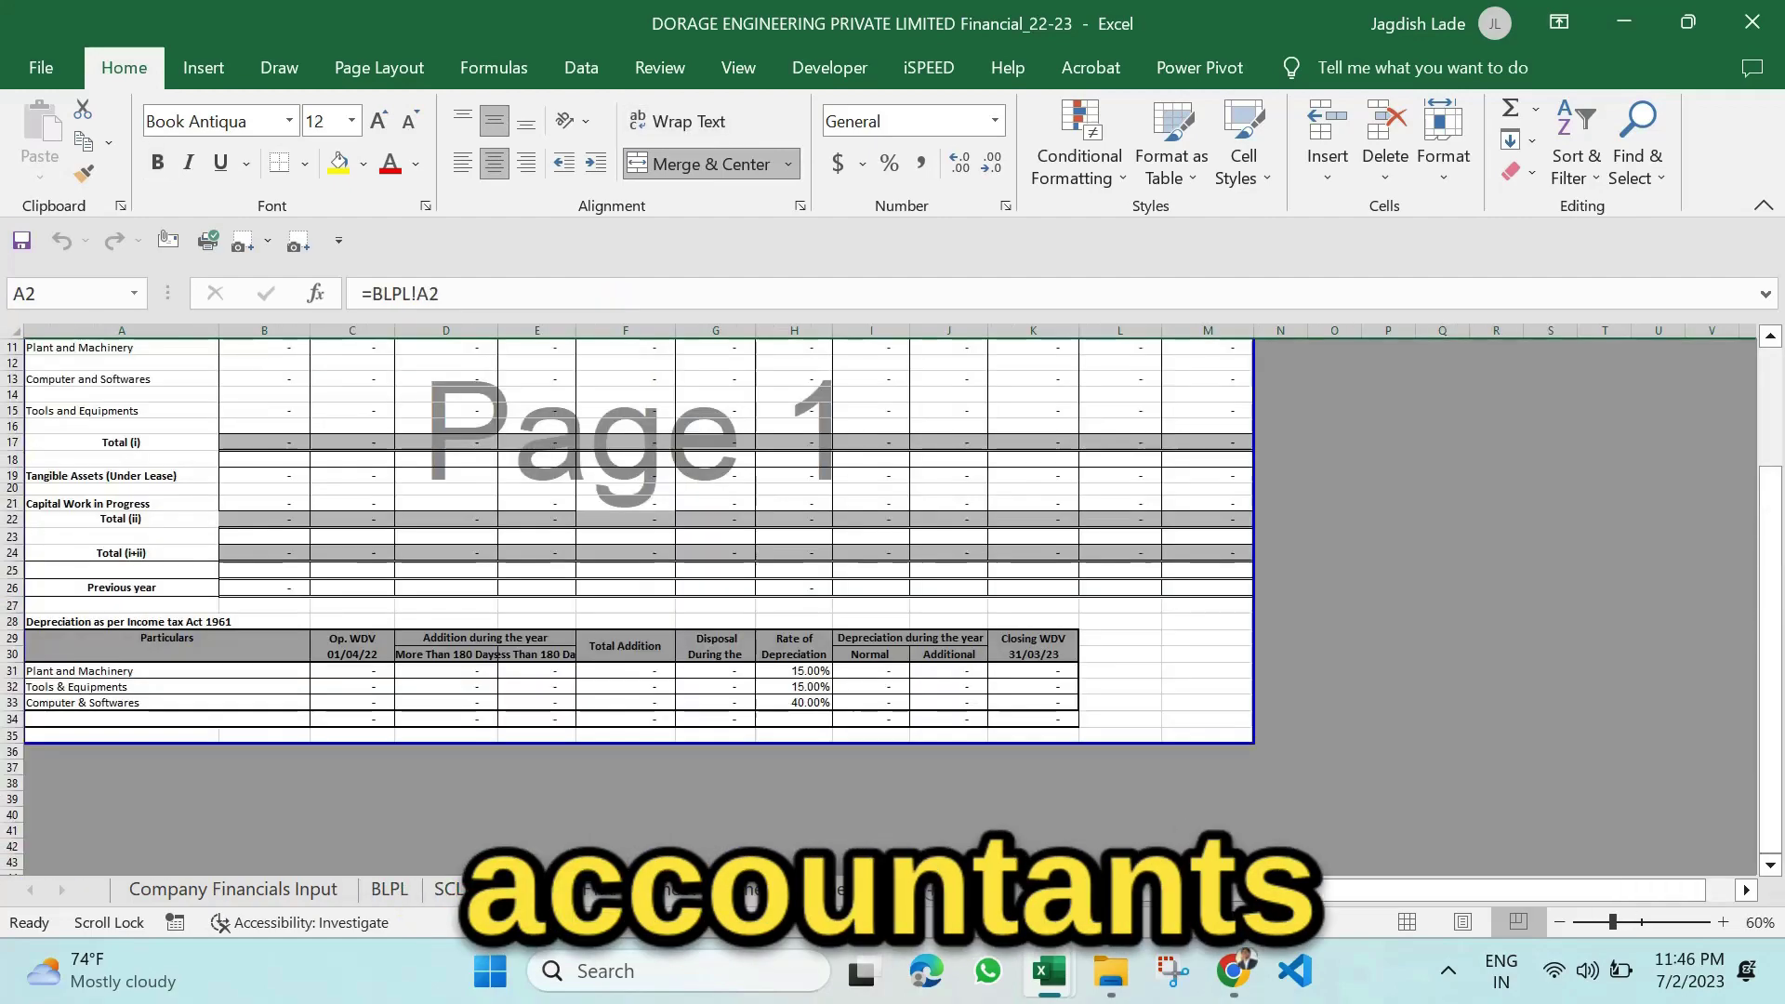
click(602, 893)
click(684, 894)
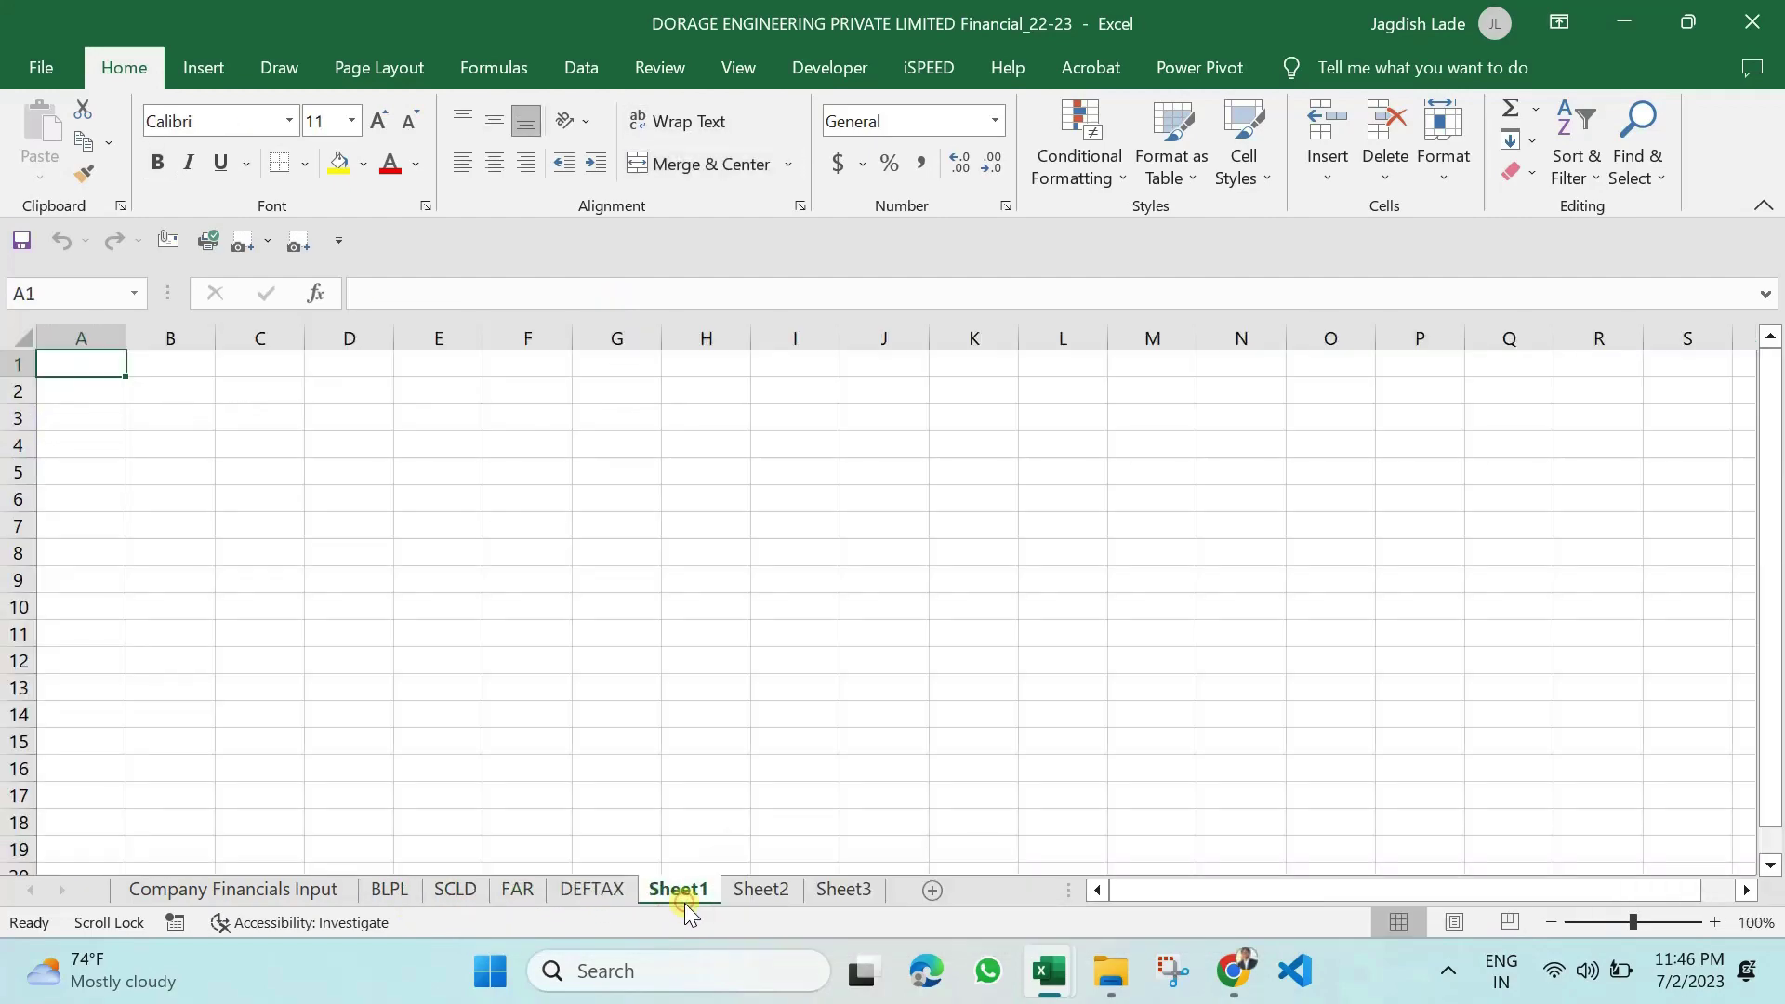
click(613, 891)
click(448, 889)
scroll(957, 518, down, 10)
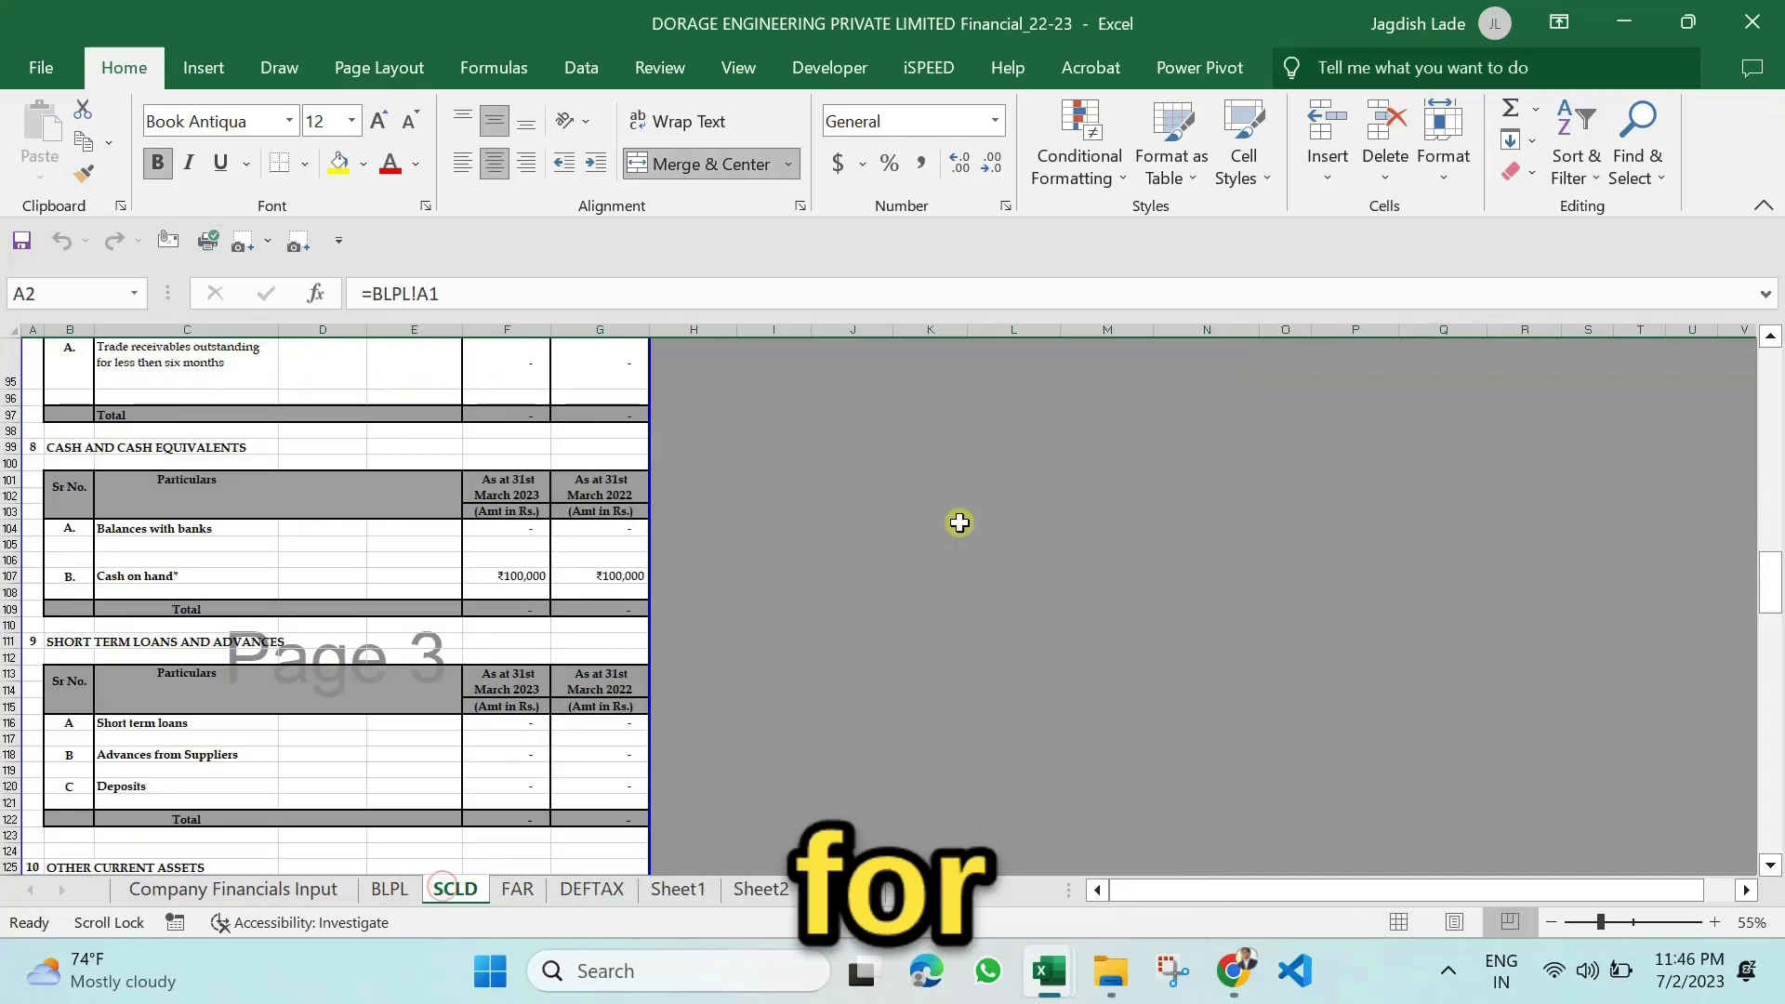
scroll(814, 558, up, 5)
scroll(731, 631, up, 12)
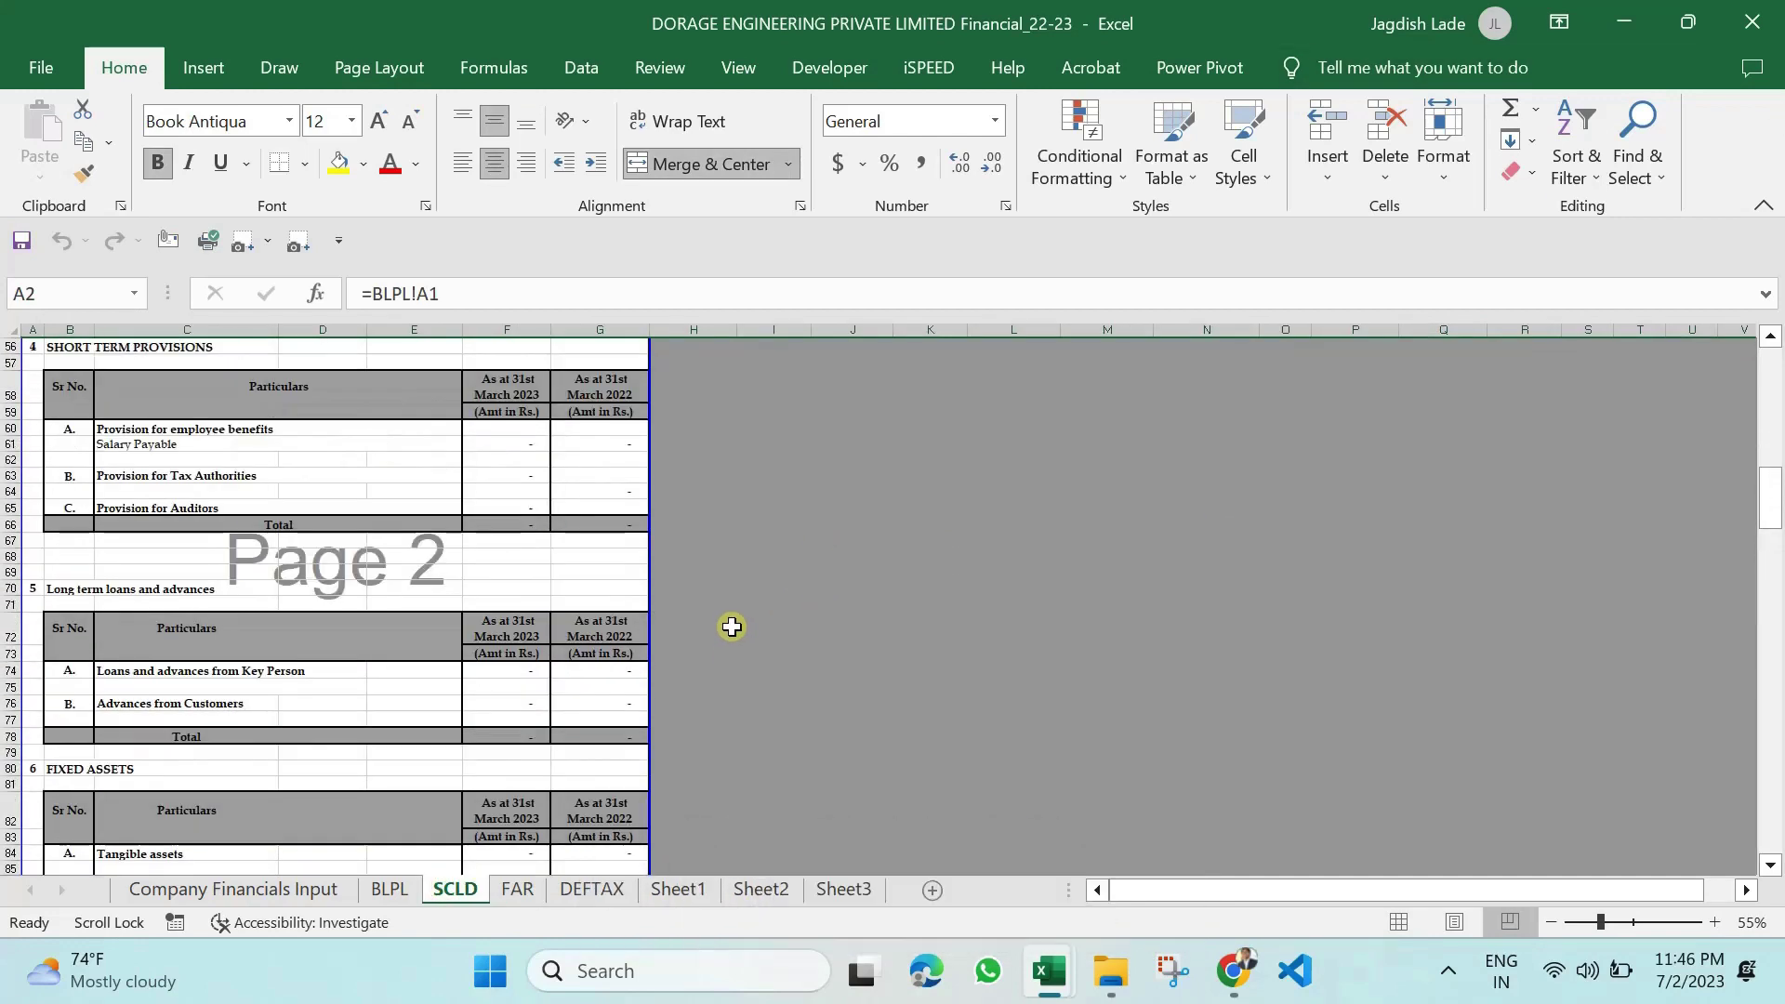
Step: Close the DORAGE ENGINEERING and AAYURA WELLNESS SERVICES financial workbooks and maximize the Automation Audit workbook
click(1750, 19)
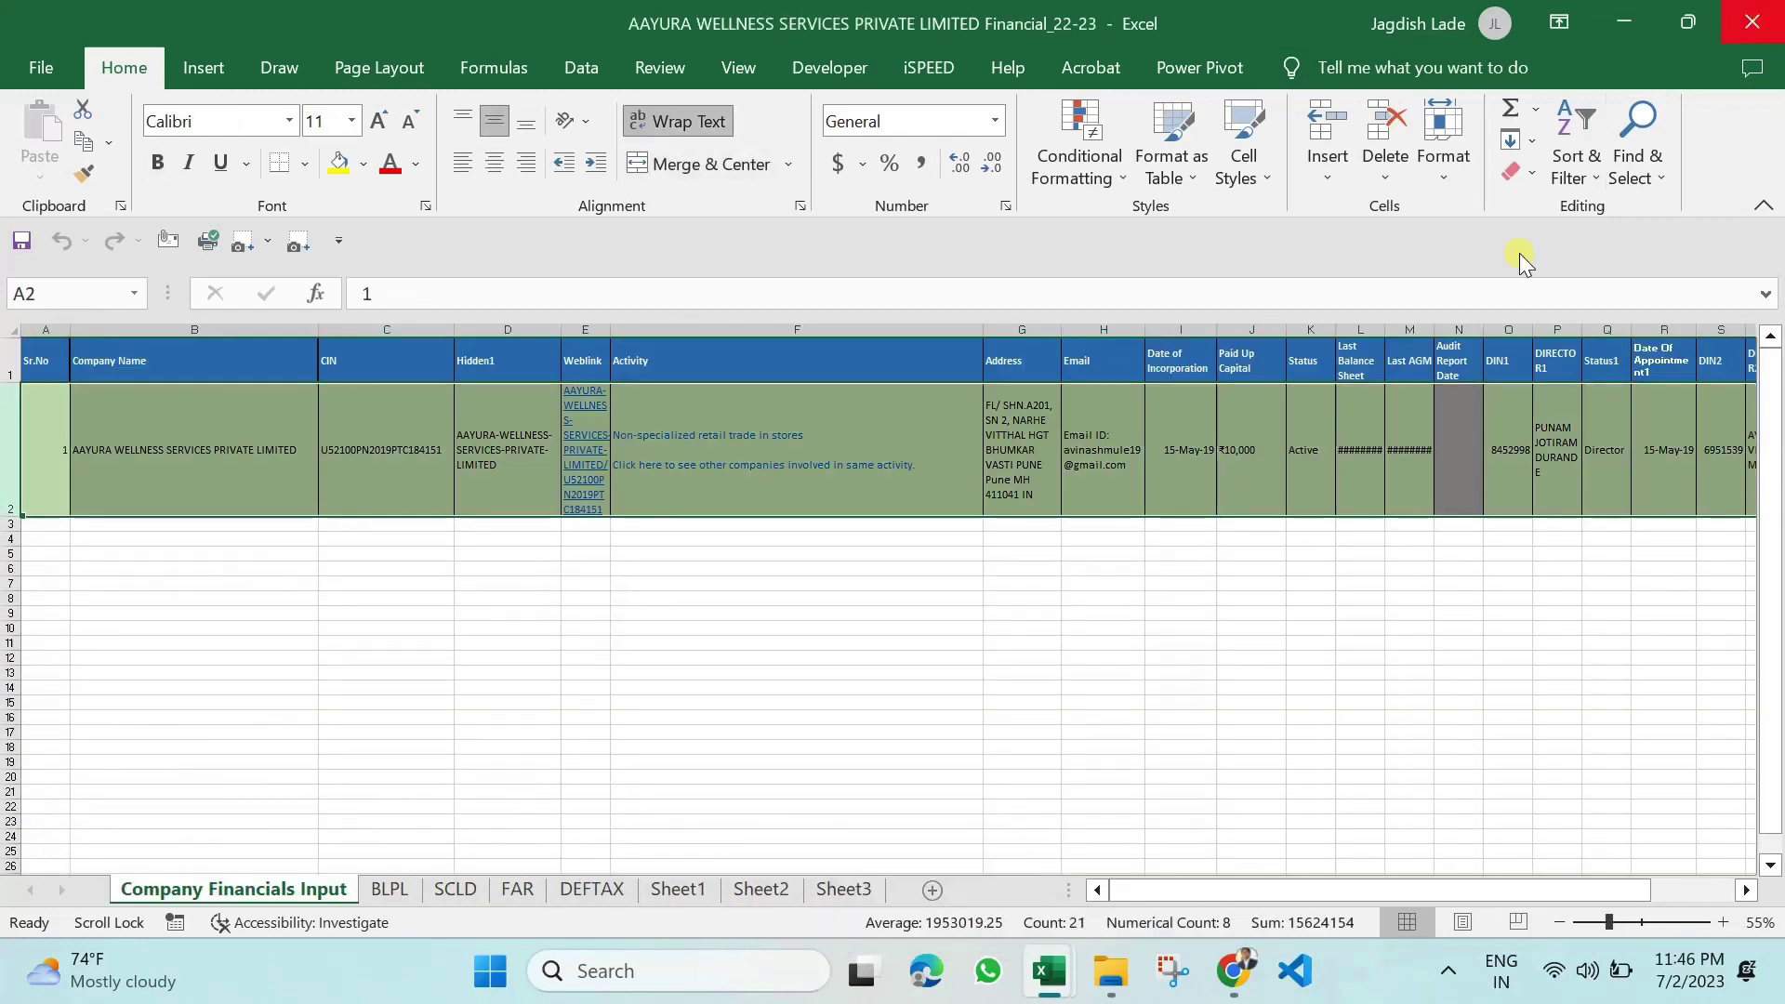
click(1761, 18)
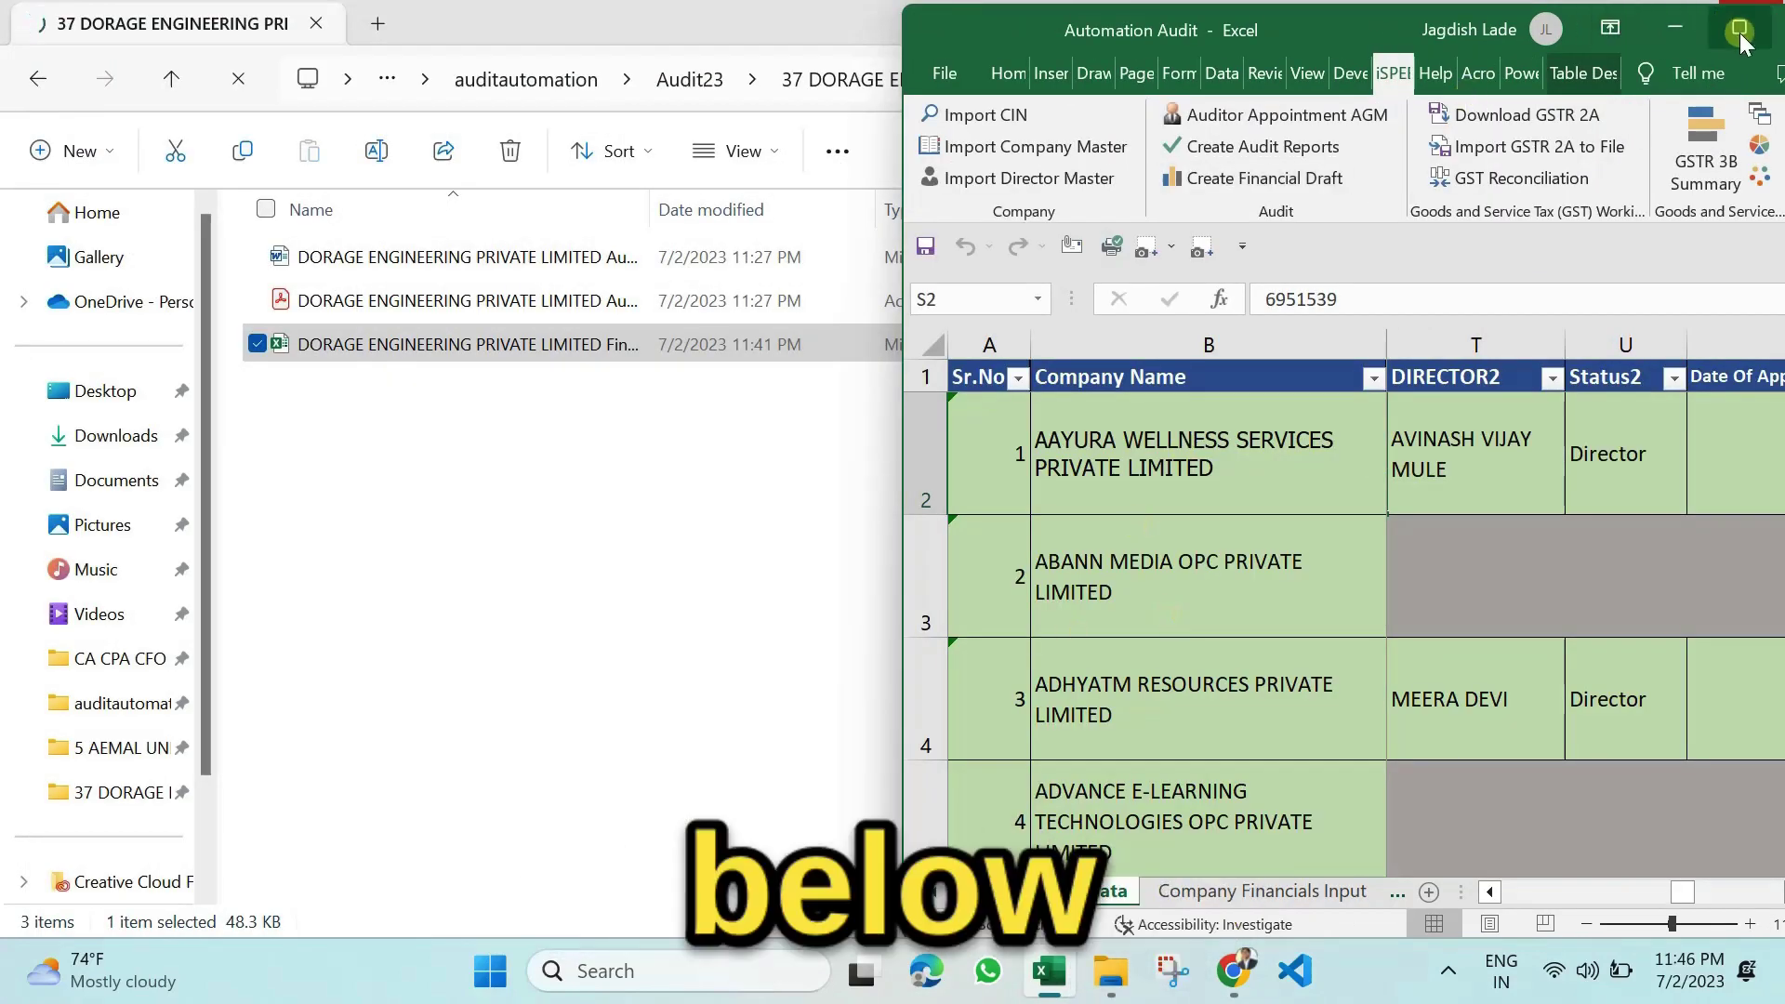
click(1739, 27)
Step: Go back to the CIN, Activity and Address columns of the MasterData sheet and look over the company rows
click(1073, 582)
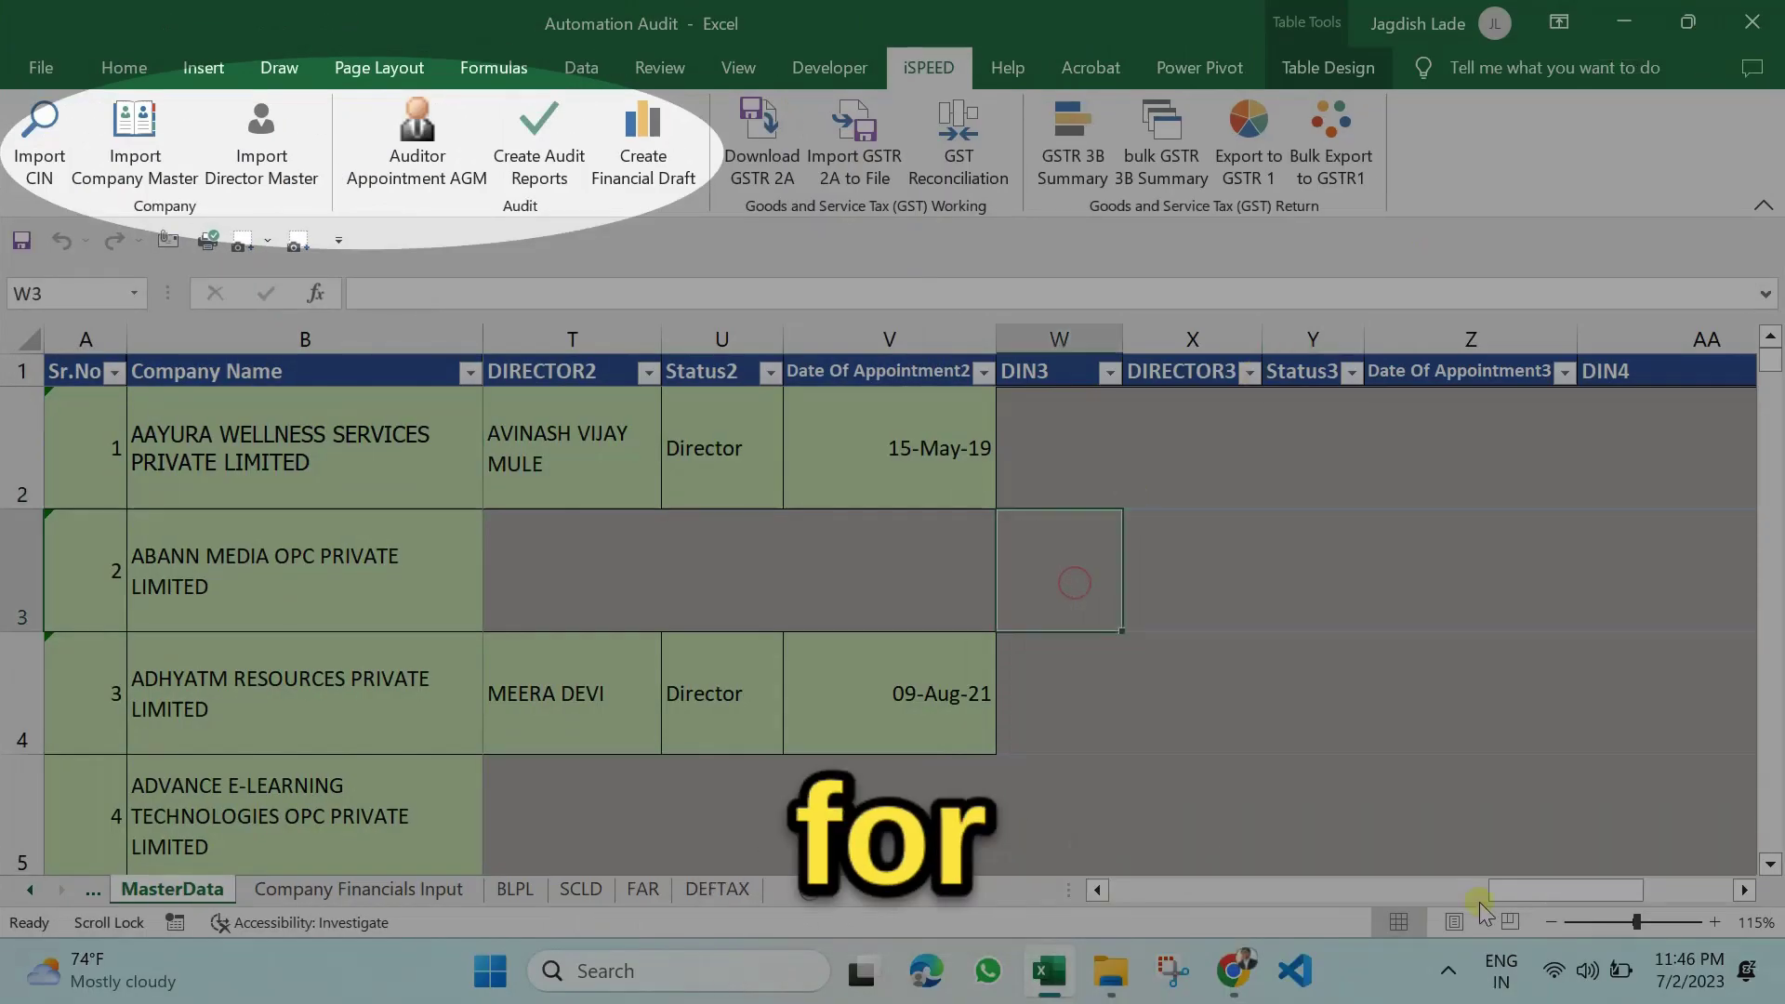
drag(1553, 890, 1121, 865)
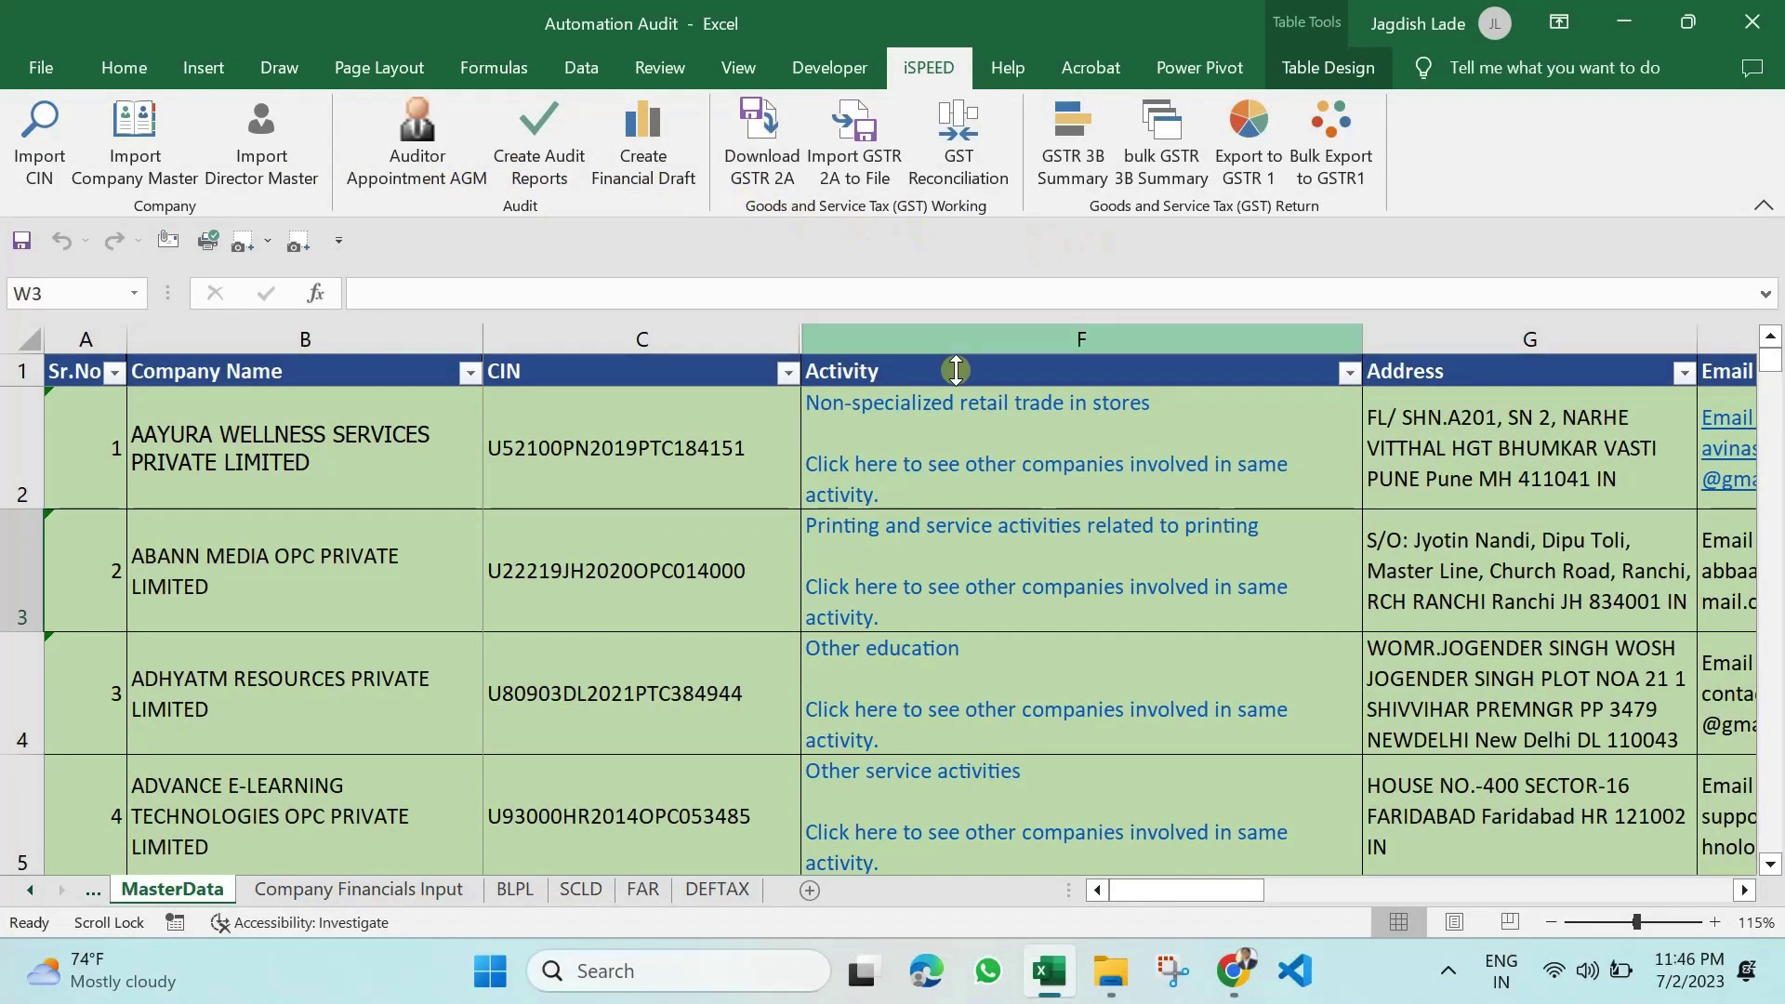
scroll(918, 626, down, 3)
scroll(917, 624, up, 3)
scroll(916, 623, up, 1)
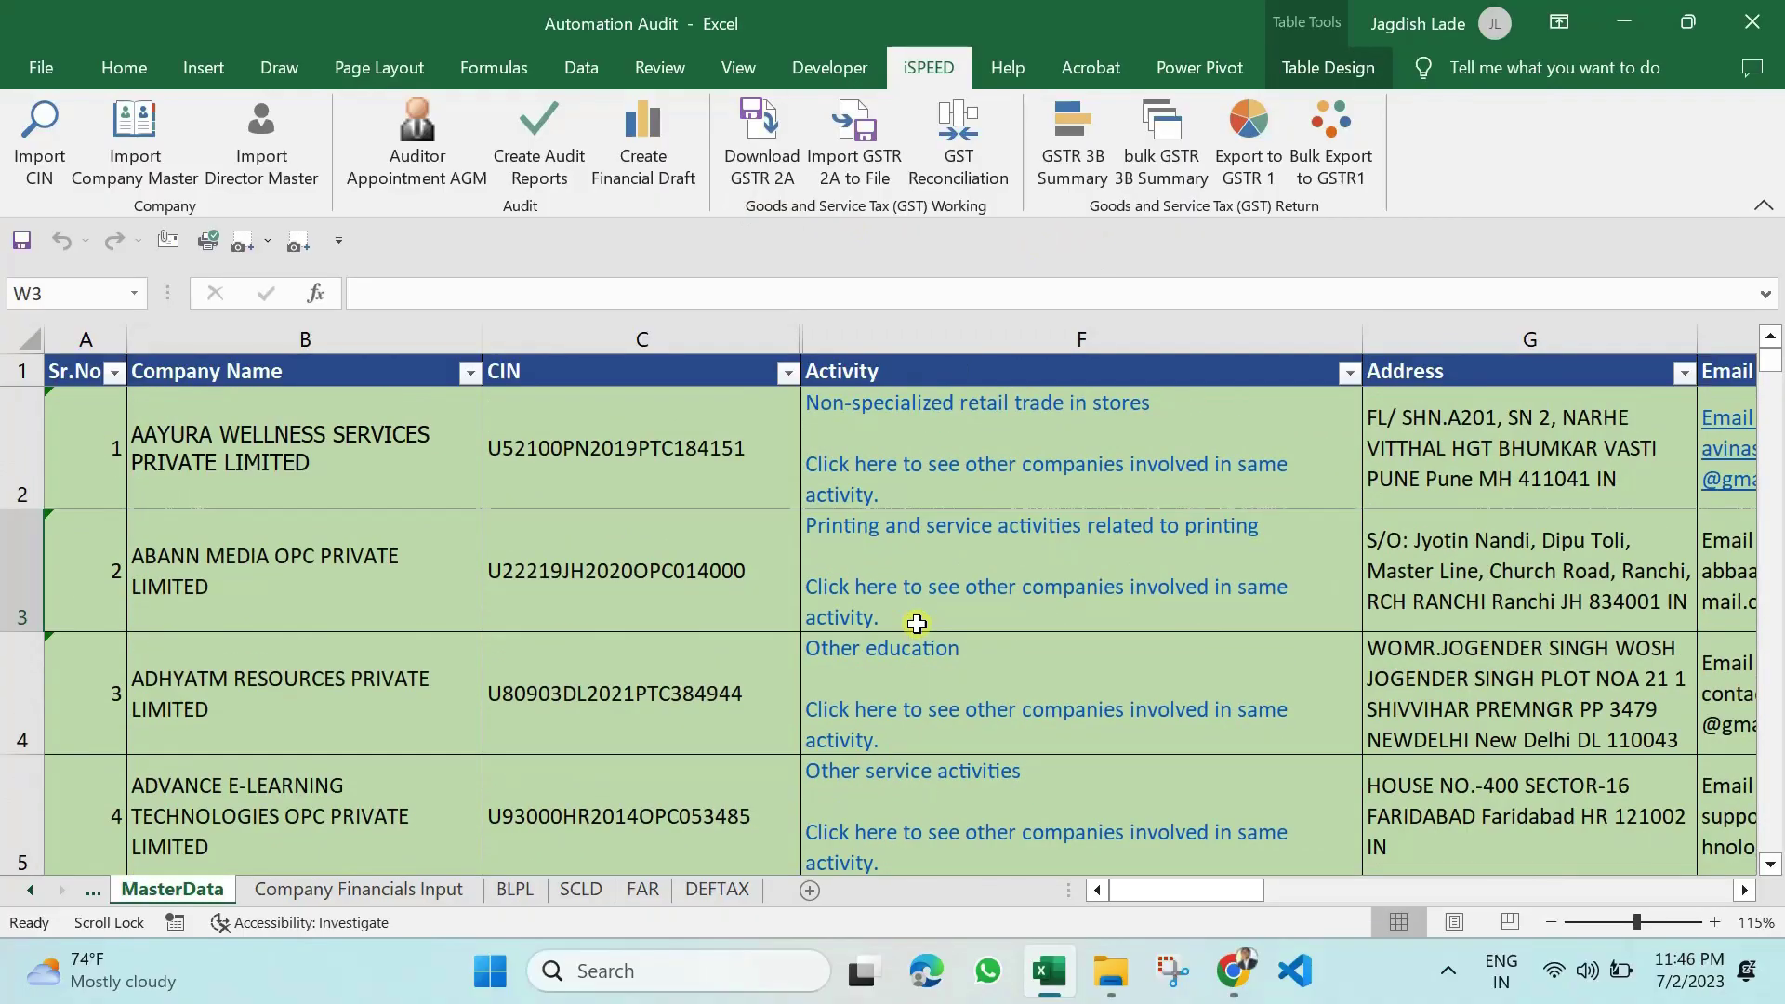